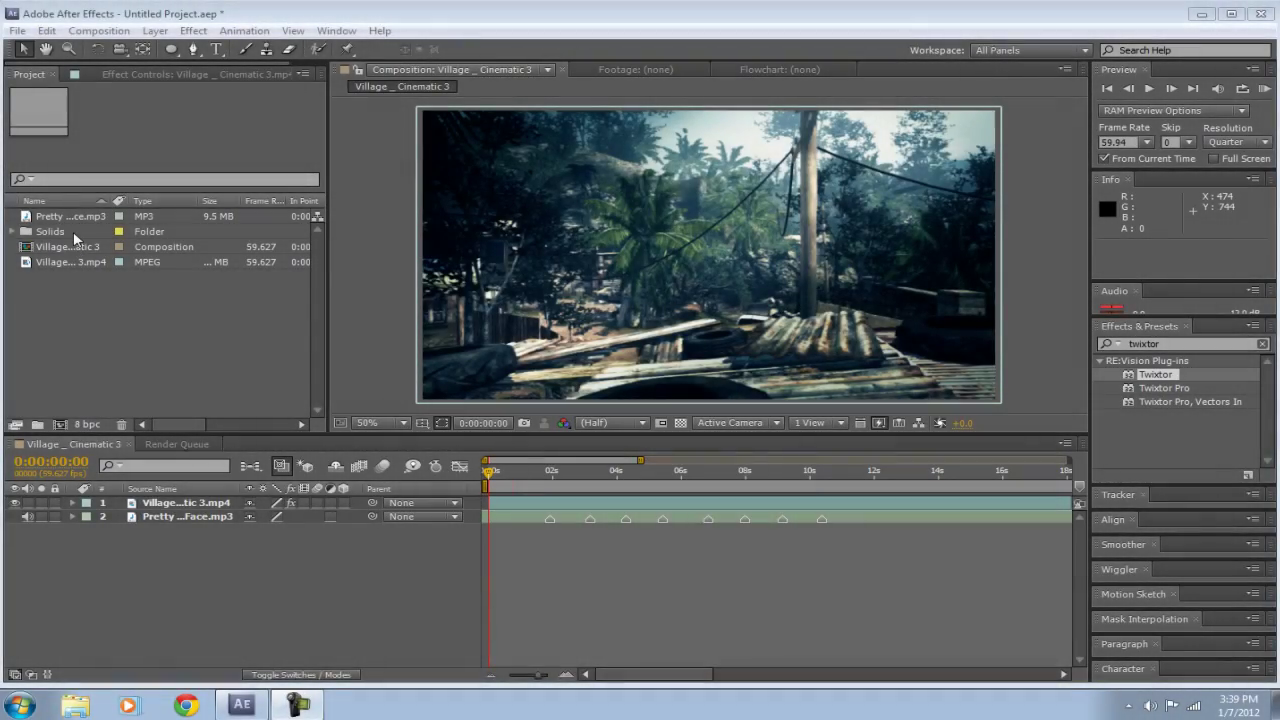
# Delete the Solids folder from the Project panel with Edit > Clear, confirming the alert.
pyautogui.click(74, 233)
pyautogui.click(47, 30)
pyautogui.click(103, 180)
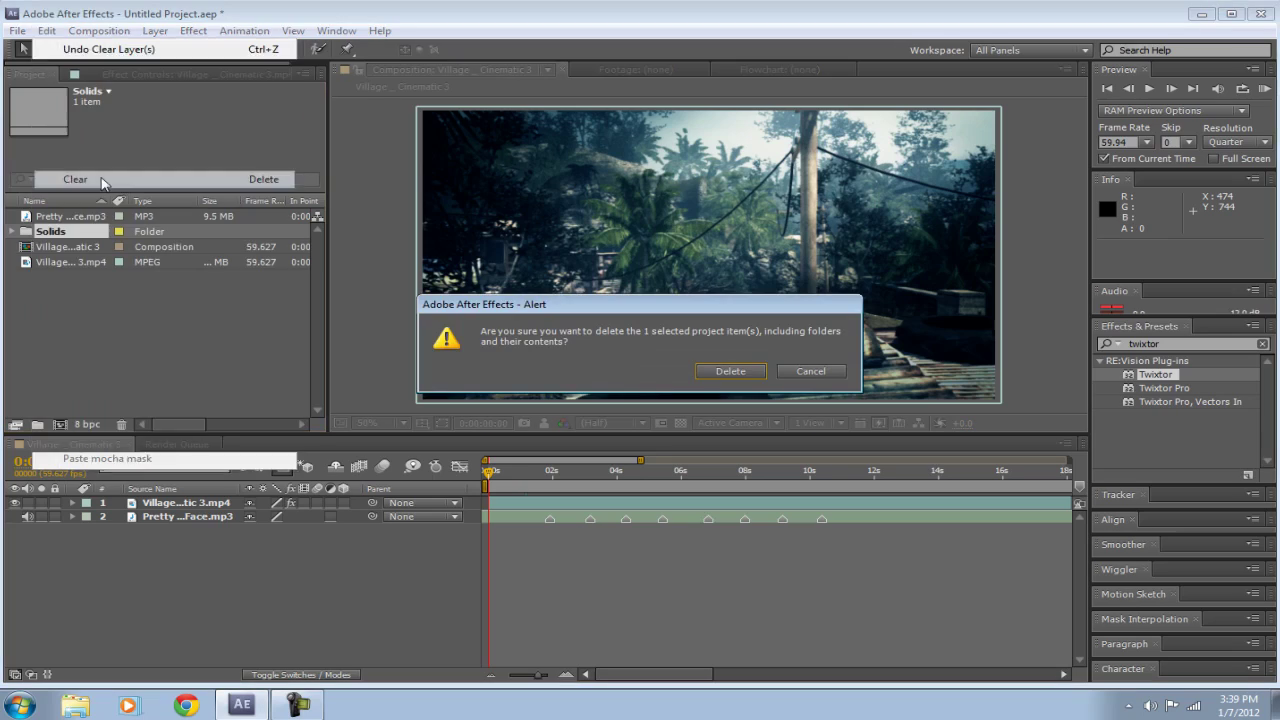
pyautogui.click(762, 374)
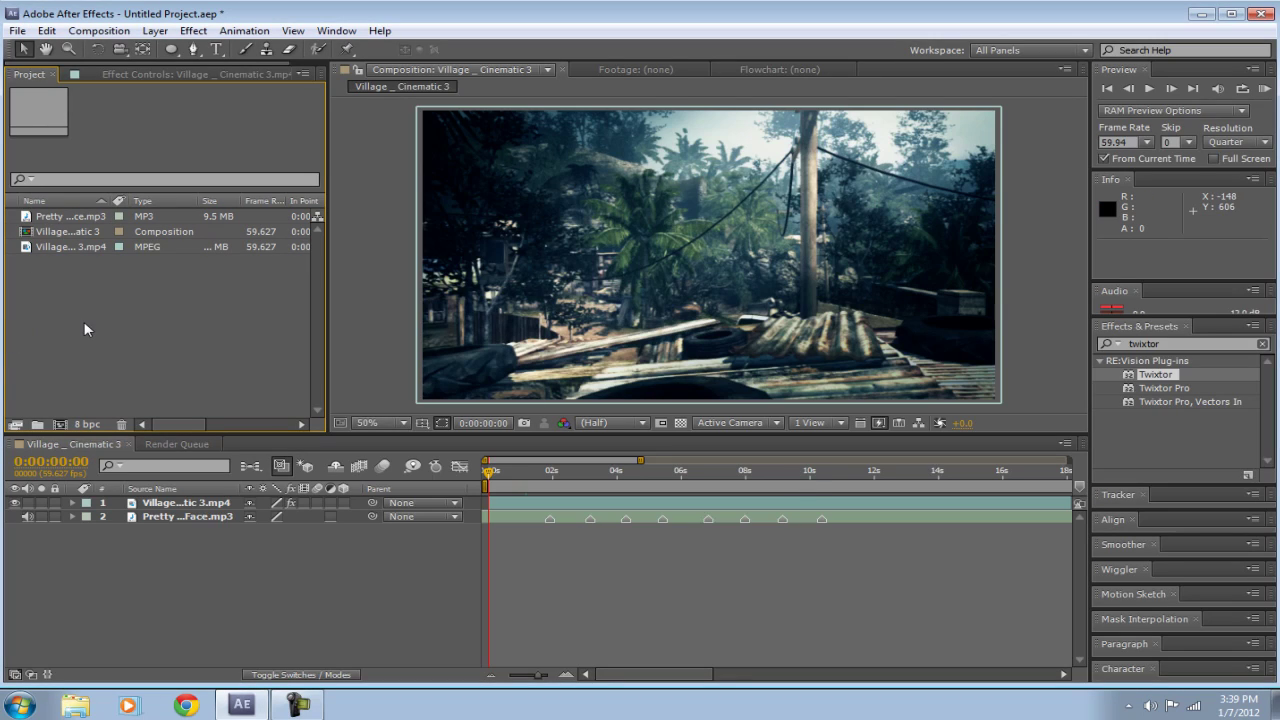
pyautogui.moveTo(84, 329); pyautogui.dragTo(84, 240)
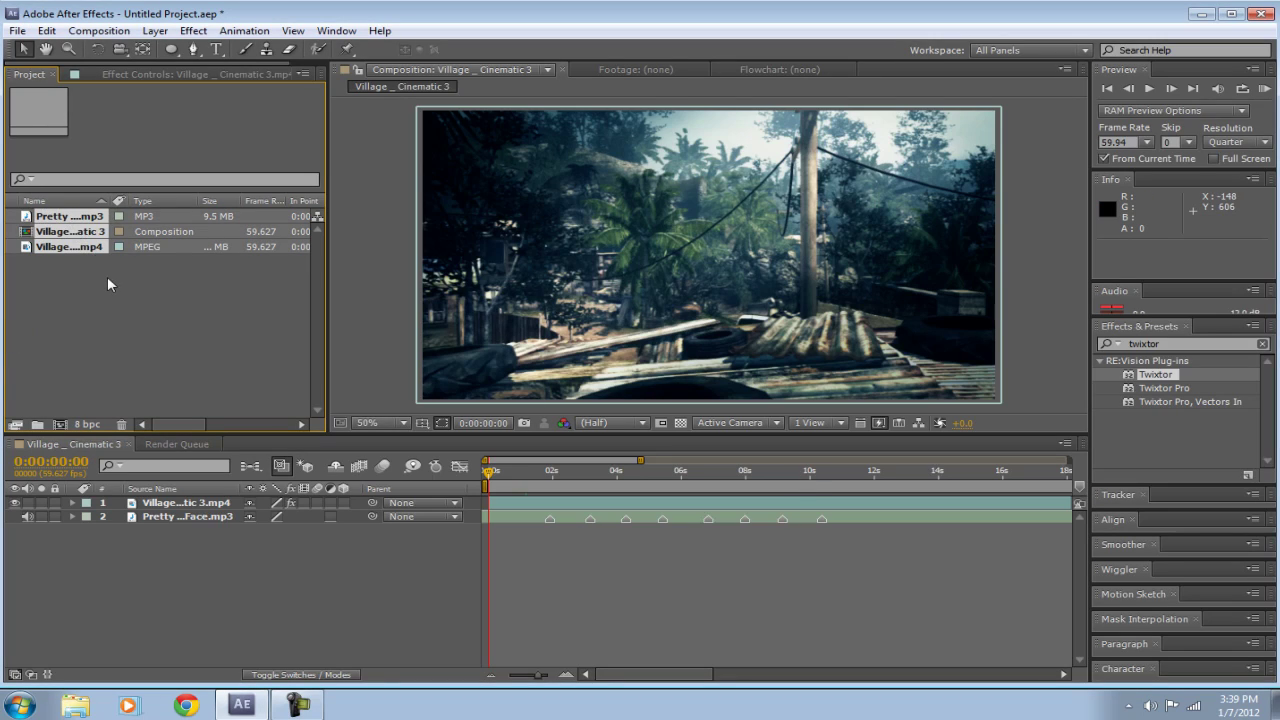
pyautogui.click(130, 302)
pyautogui.moveTo(280, 300); pyautogui.dragTo(40, 214)
pyautogui.click(37, 298)
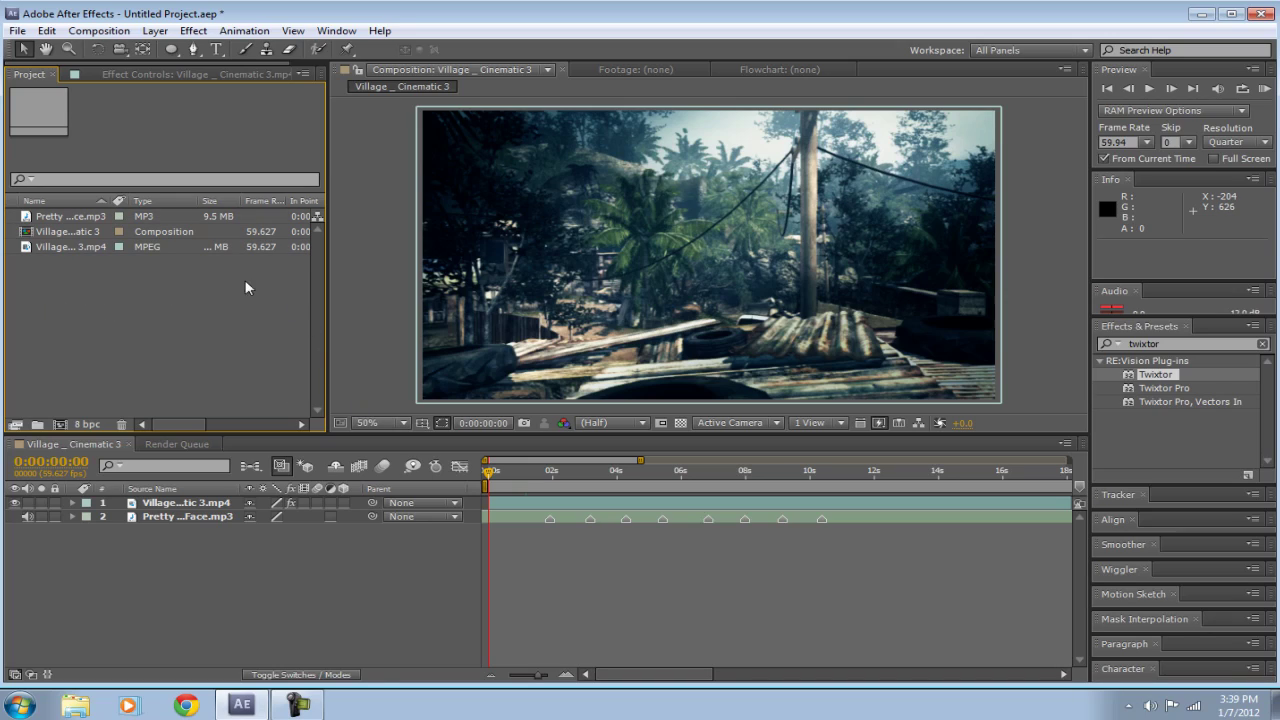
pyautogui.moveTo(248, 288); pyautogui.dragTo(60, 228)
pyautogui.click(104, 314)
pyautogui.moveTo(194, 538); pyautogui.dragTo(163, 506)
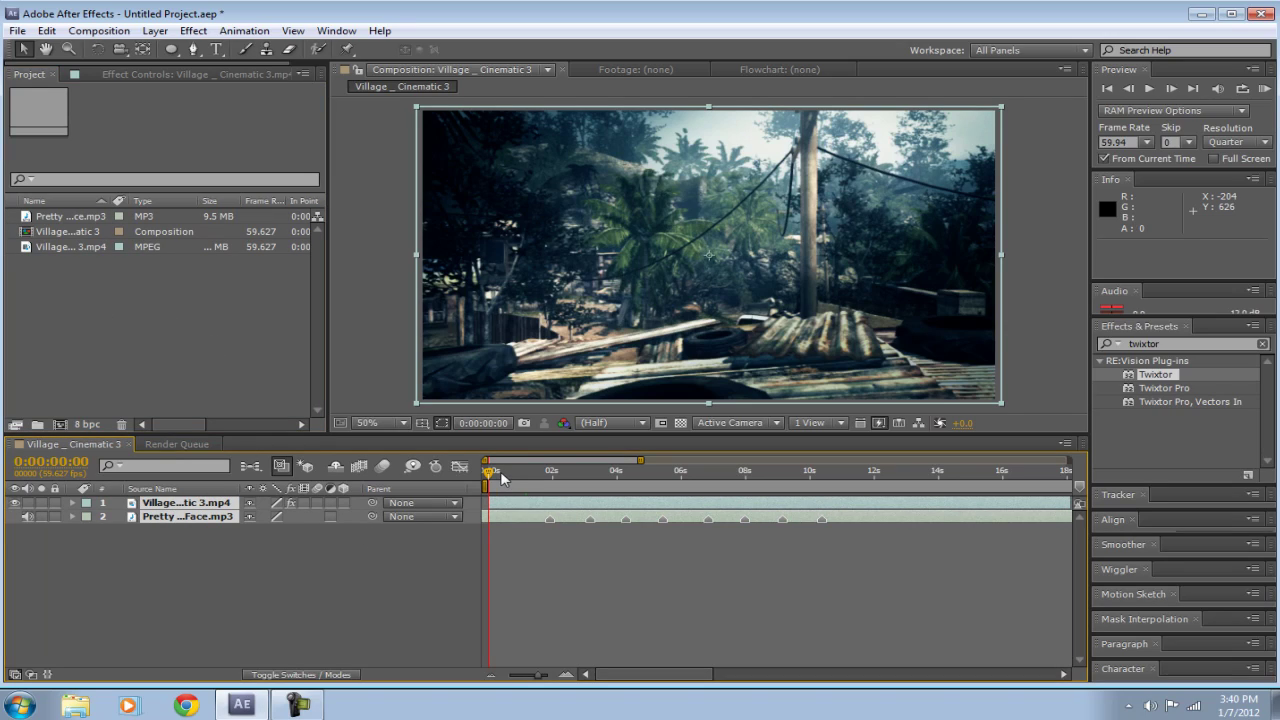
pyautogui.press('space')
pyautogui.moveTo(497, 474); pyautogui.dragTo(675, 480)
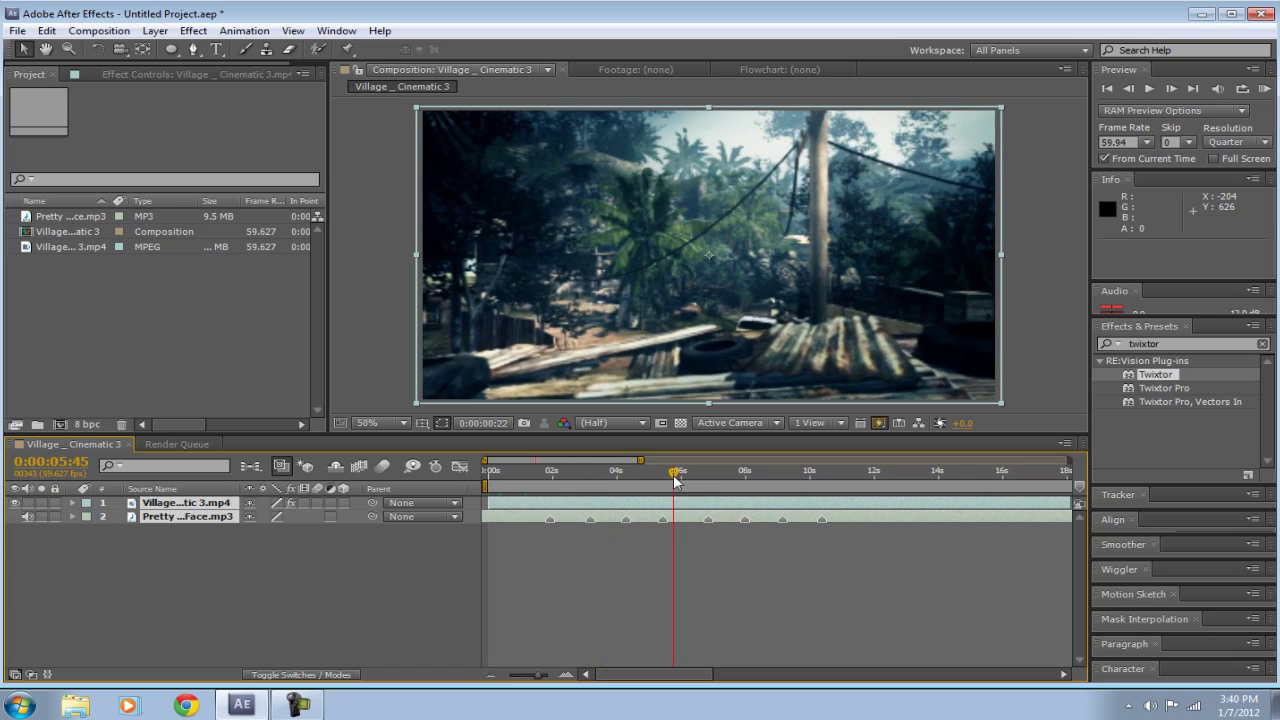
pyautogui.moveTo(816, 472); pyautogui.dragTo(478, 483)
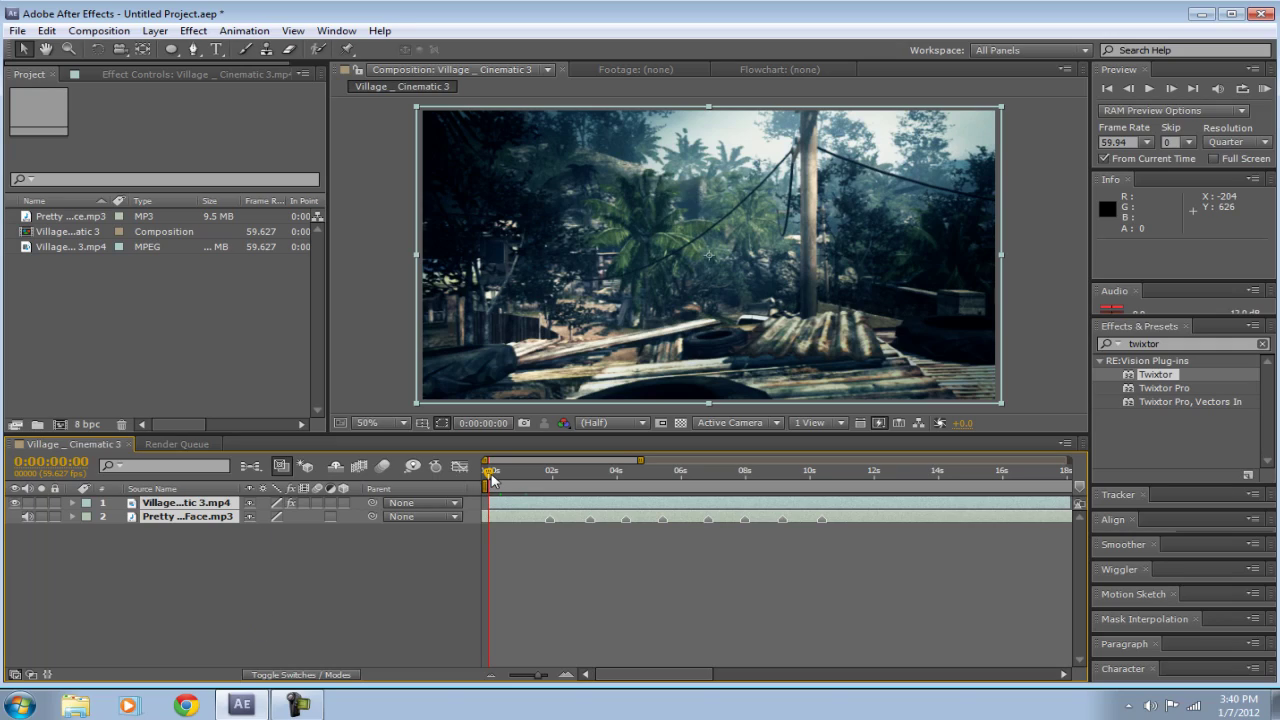
pyautogui.click(217, 551)
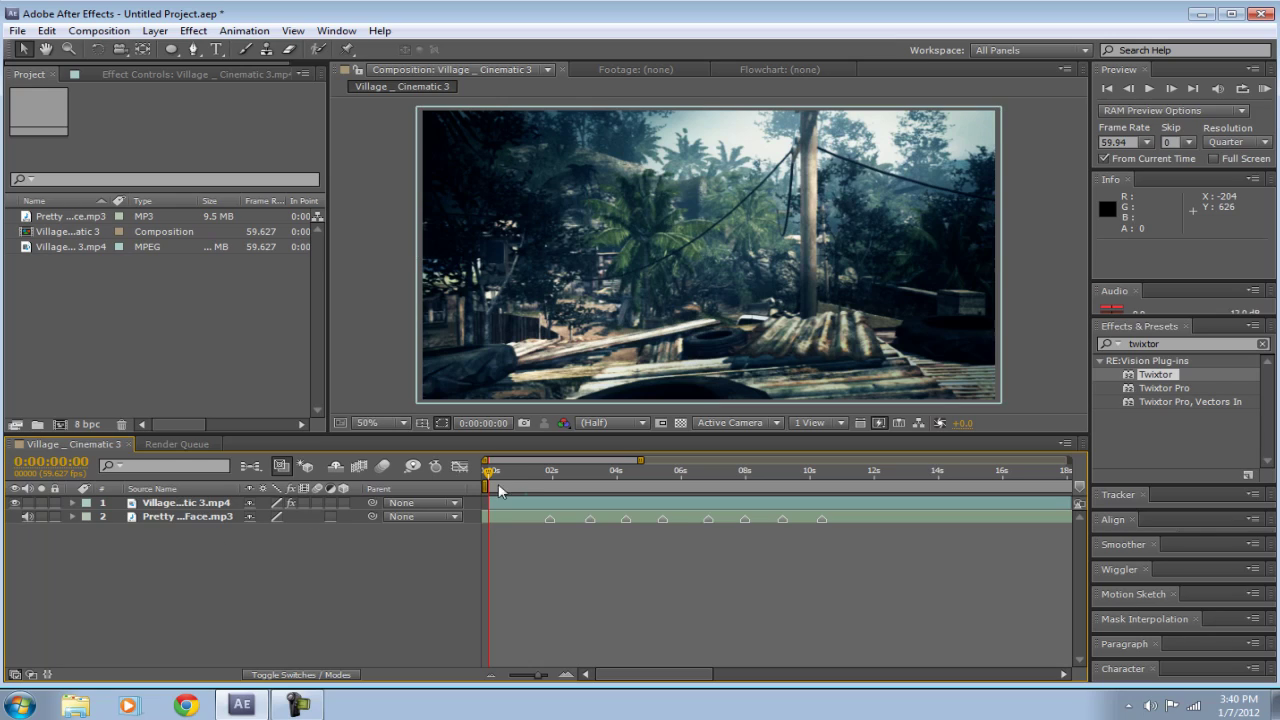
pyautogui.click(553, 483)
pyautogui.moveTo(553, 483); pyautogui.dragTo(466, 502)
pyautogui.click(155, 31)
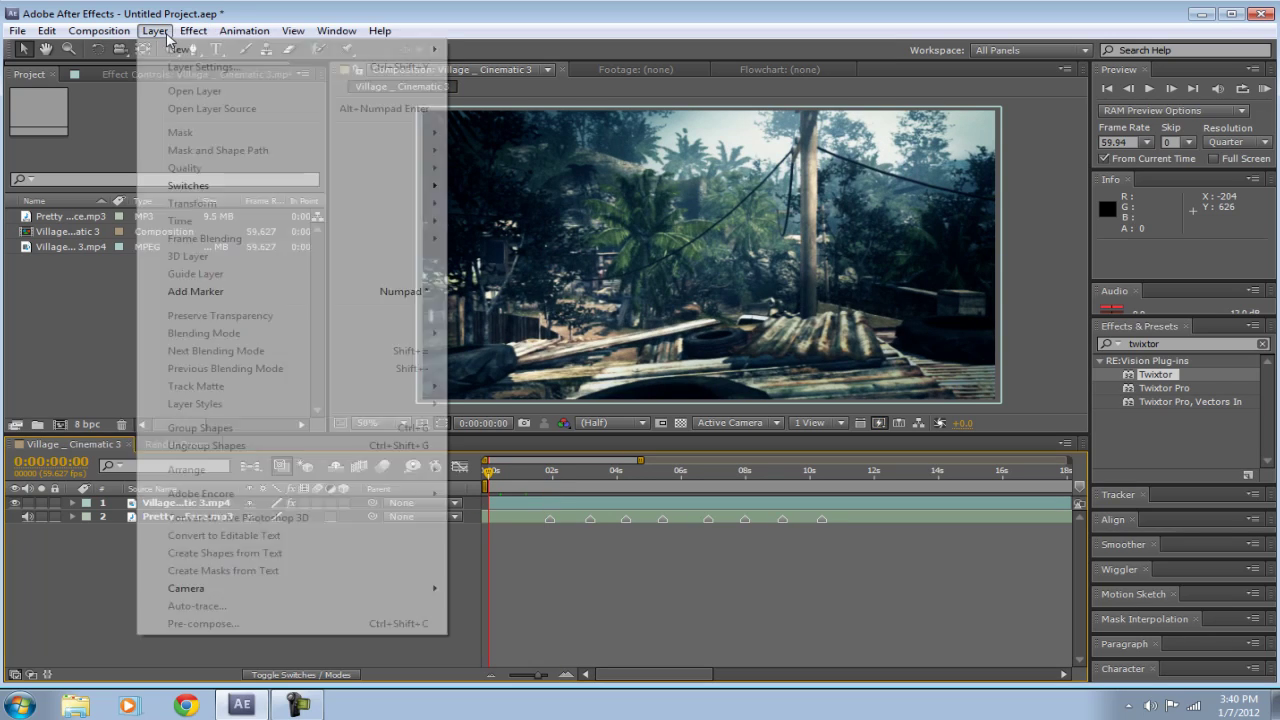
pyautogui.moveTo(194, 31)
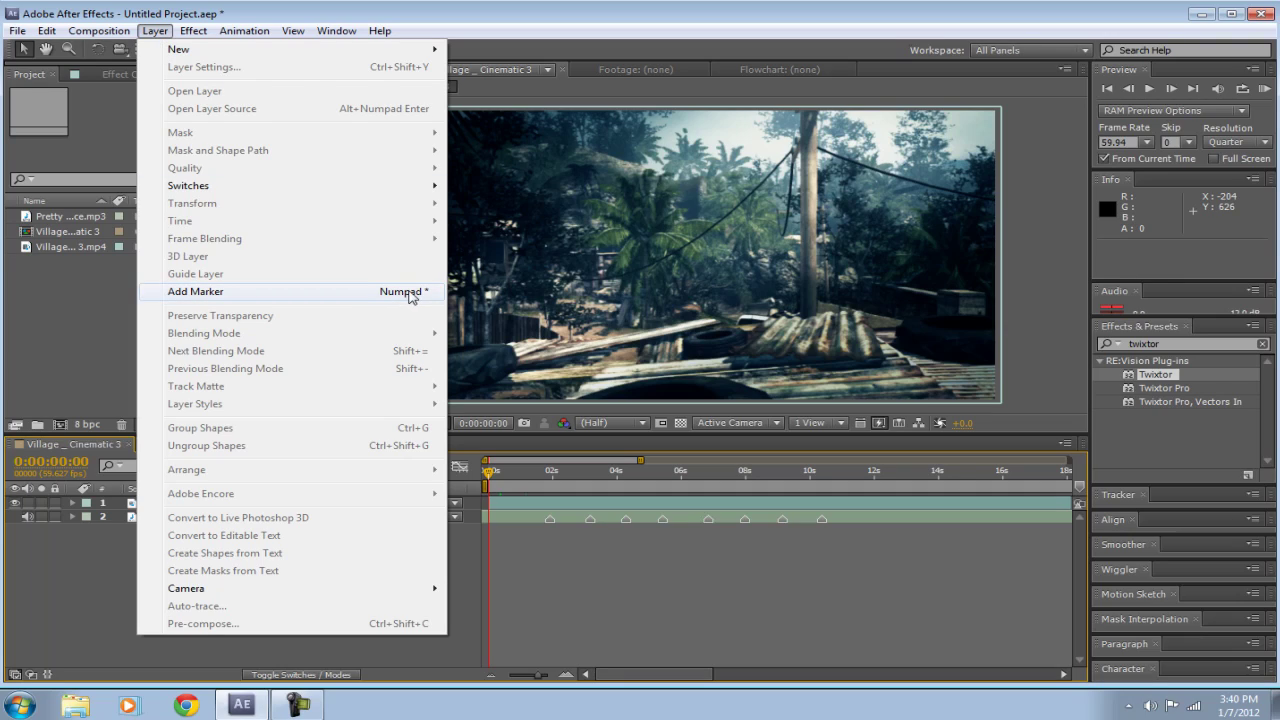
pyautogui.click(119, 316)
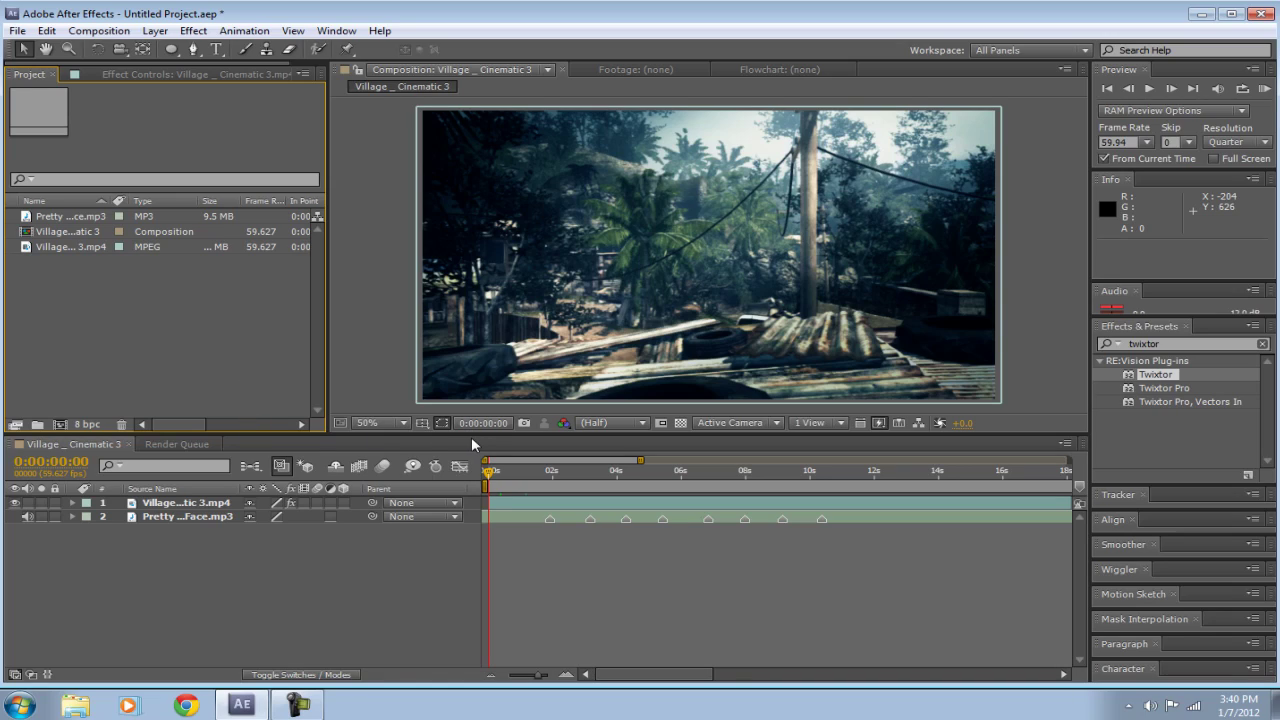
pyautogui.moveTo(507, 483)
pyautogui.mouseDown()
pyautogui.moveTo(491, 483)
pyautogui.moveTo(546, 483)
pyautogui.moveTo(489, 484)
pyautogui.mouseUp()
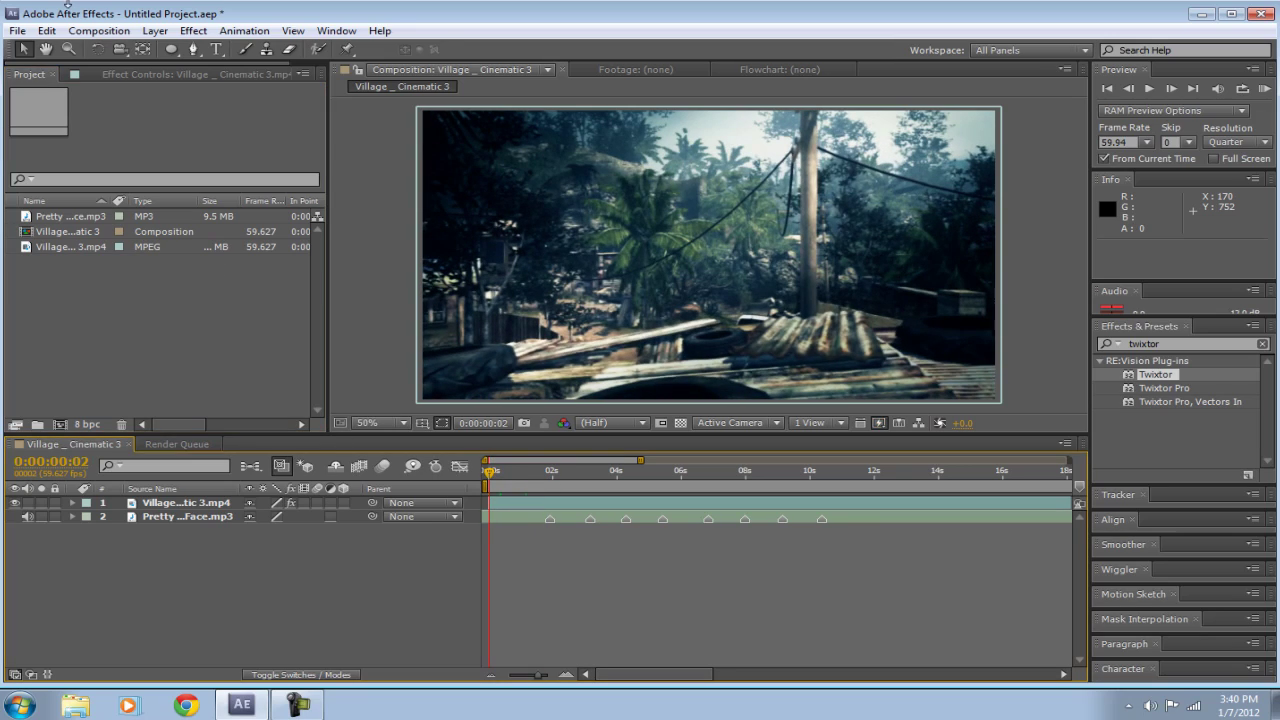
# Add a full-frame solid, Magenta Solid 1, to the composition through New > Solid.
pyautogui.rightClick(160, 552)
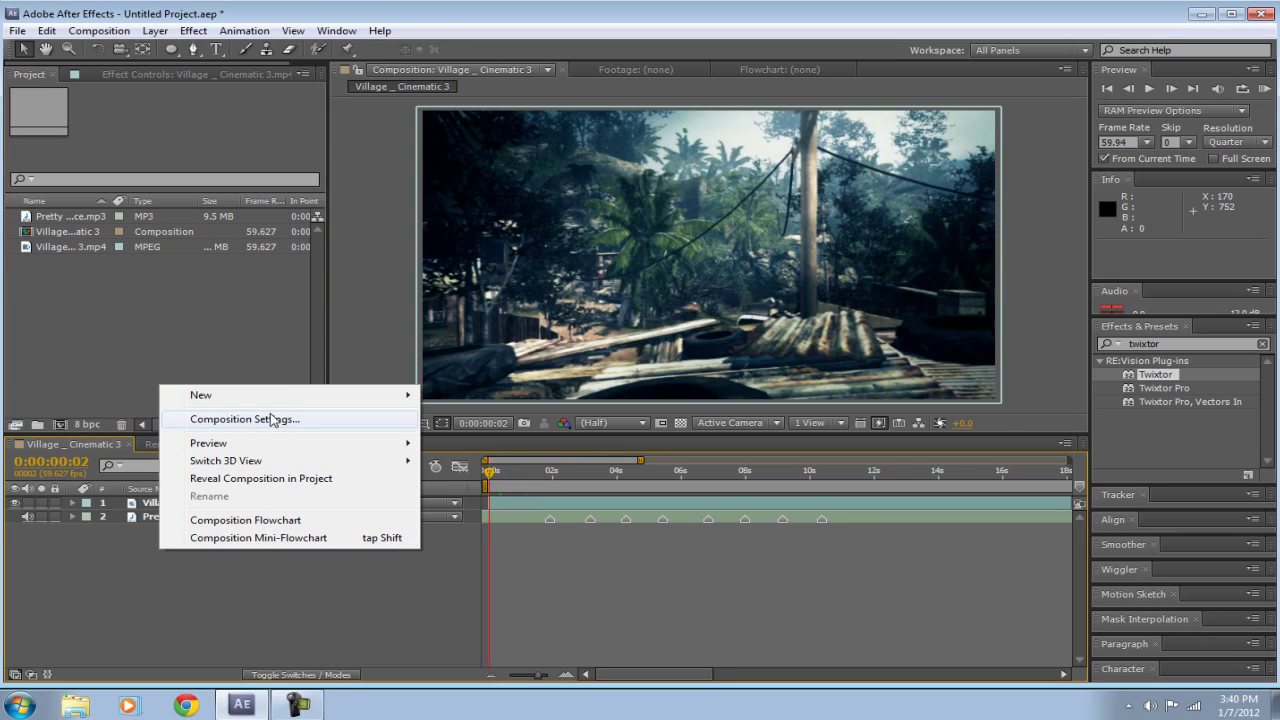
pyautogui.moveTo(404, 396)
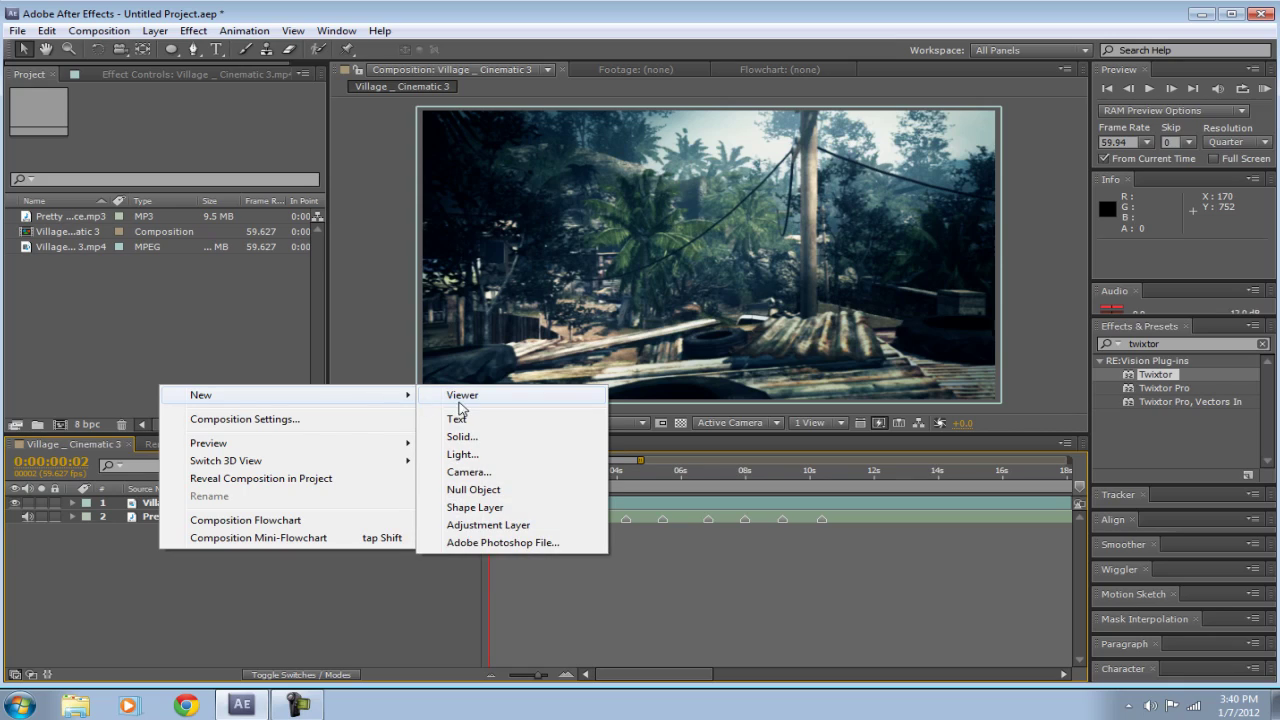
pyautogui.click(499, 439)
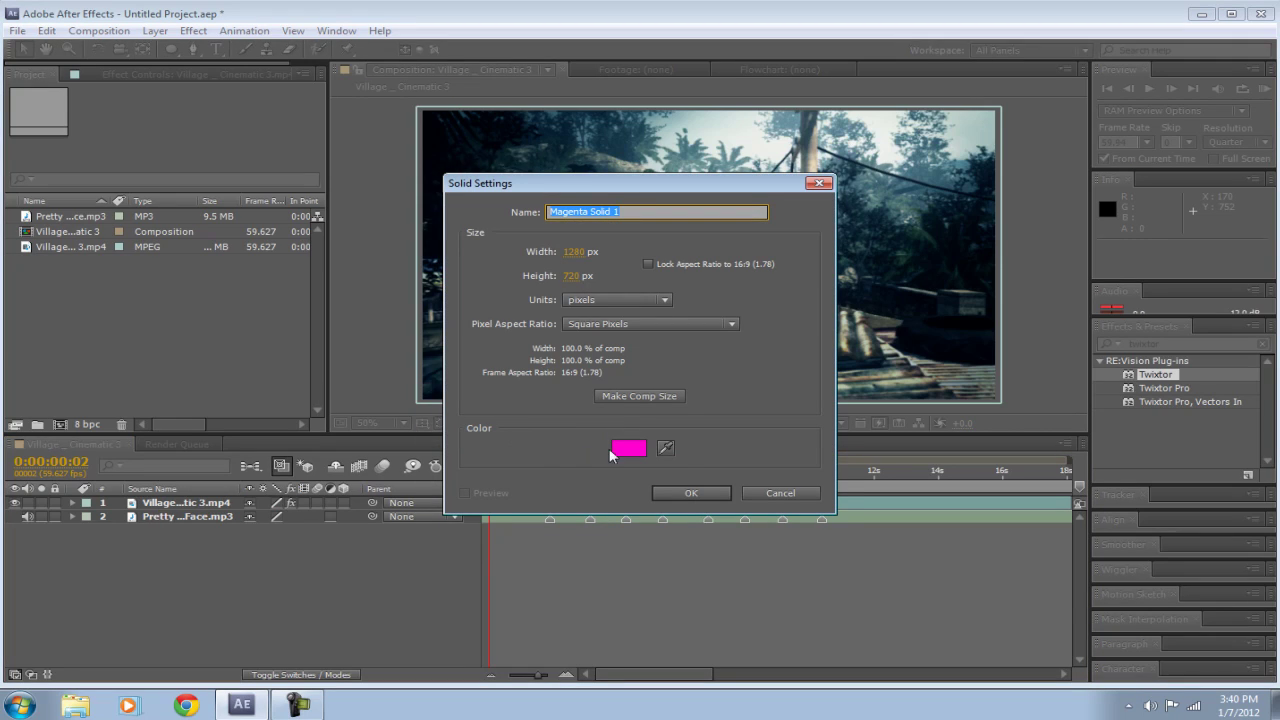
pyautogui.click(690, 493)
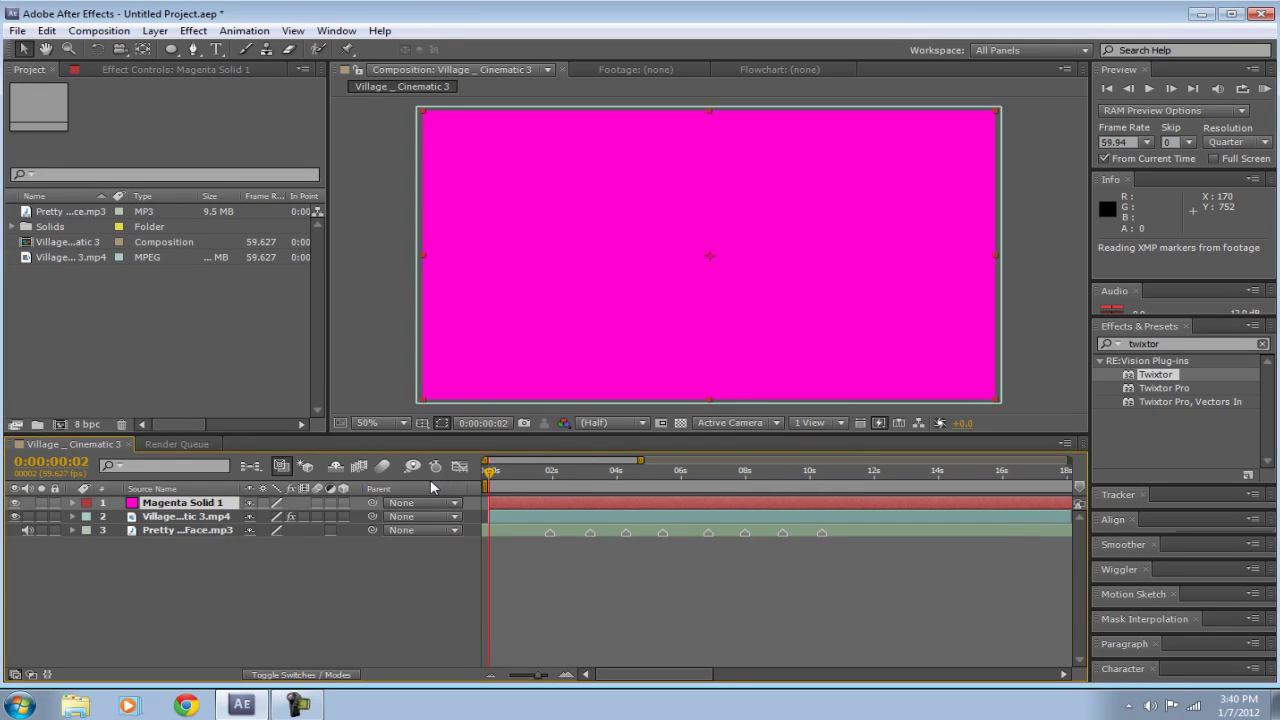
pyautogui.click(171, 49)
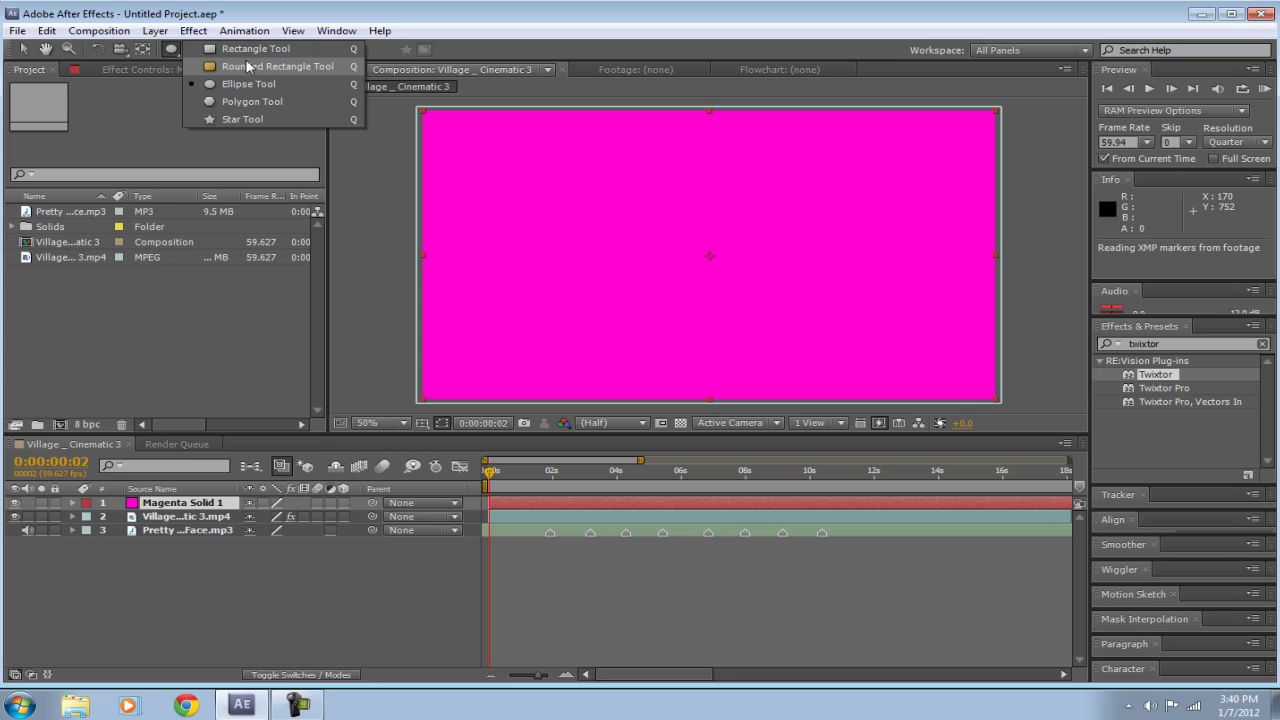
pyautogui.click(274, 84)
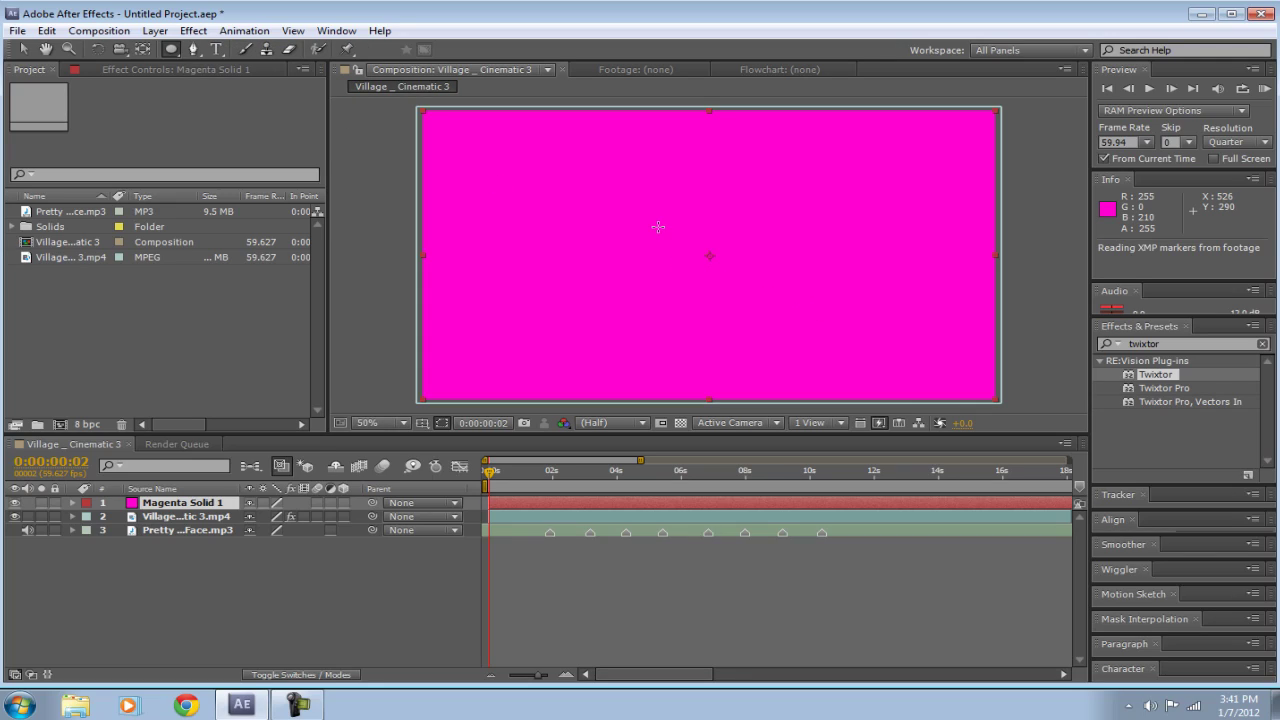
# Draw a small elliptical mask near the frame centre on Magenta Solid 1, redrawing it once.
pyautogui.click(171, 49)
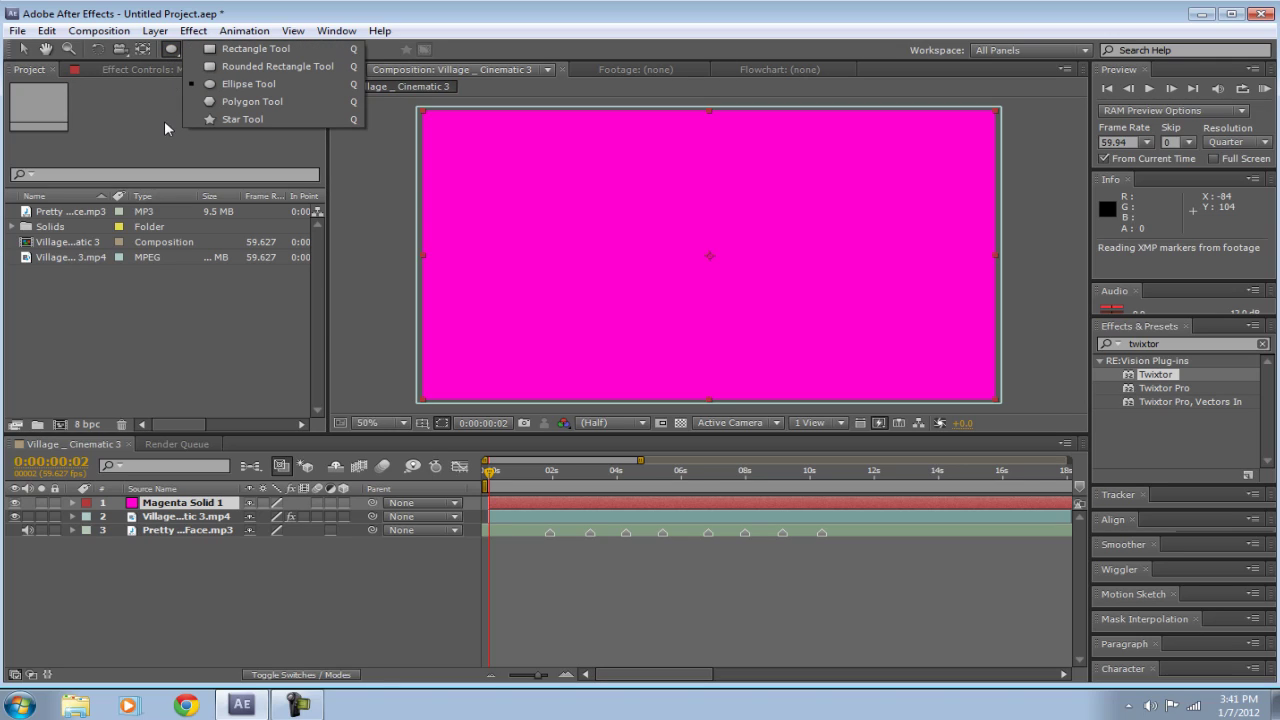
pyautogui.click(653, 225)
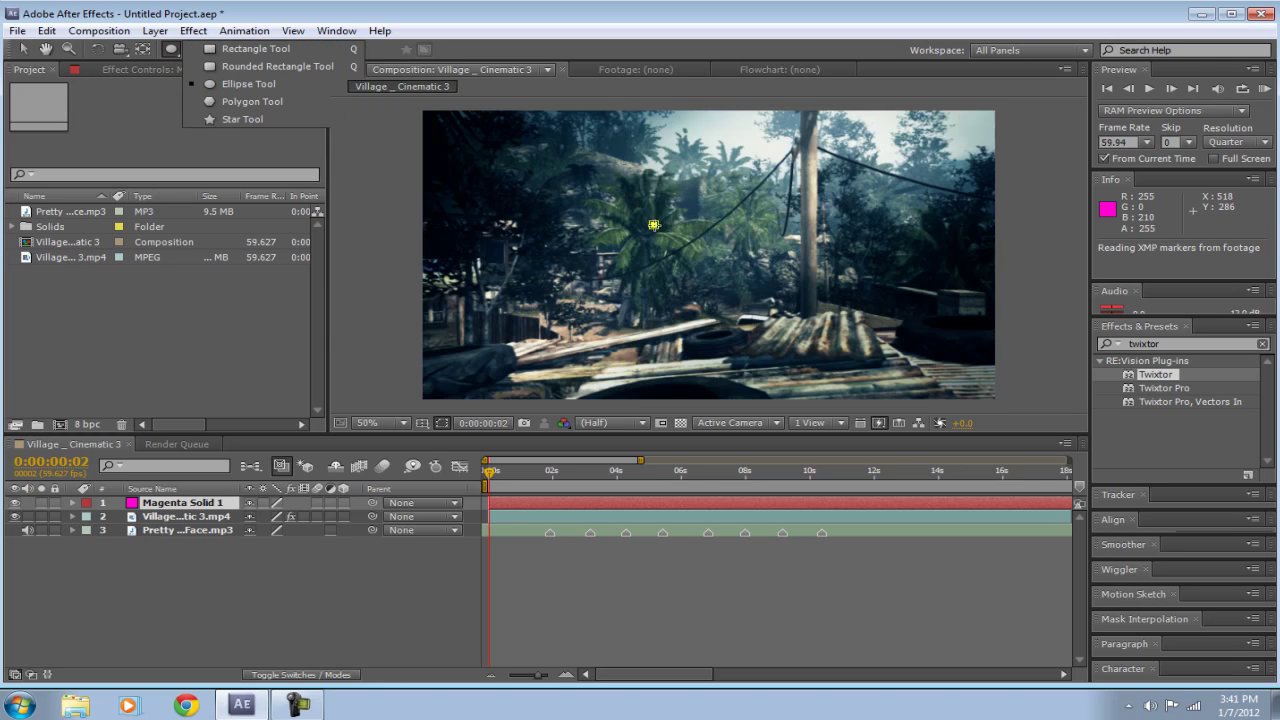
pyautogui.moveTo(653, 225); pyautogui.dragTo(740, 283)
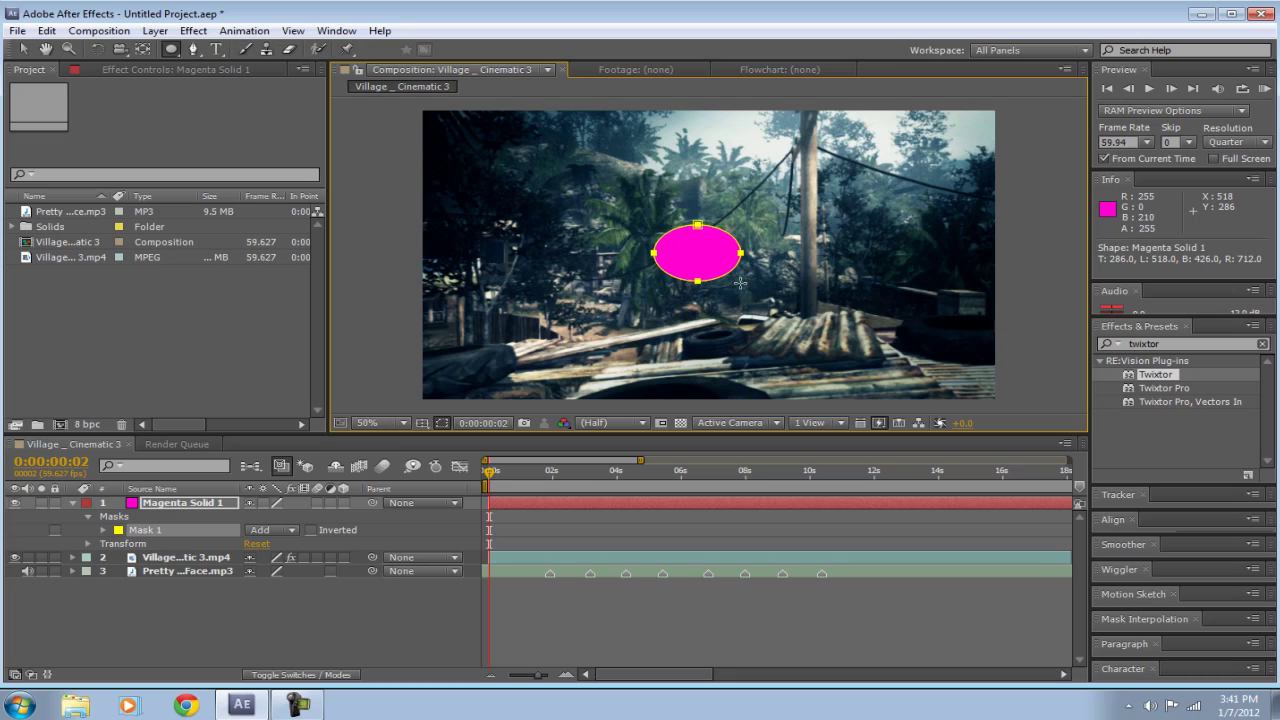
pyautogui.hotkey('ctrl', 'z')
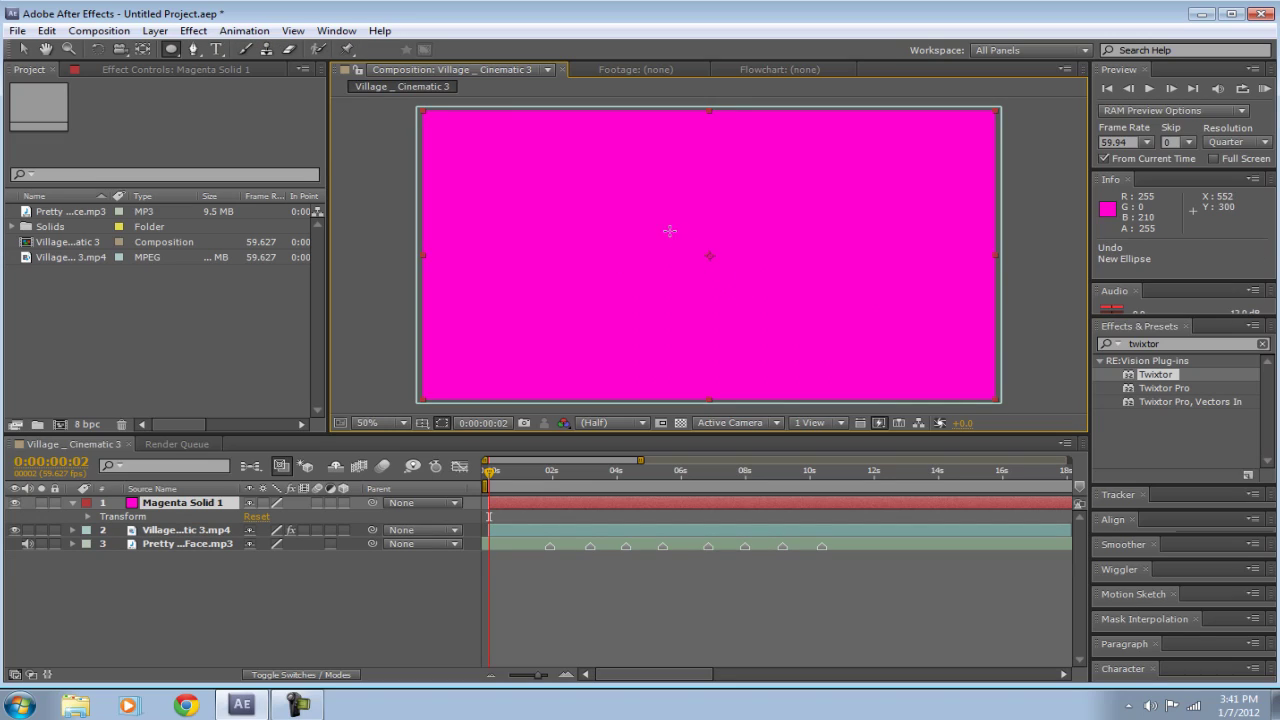
pyautogui.moveTo(661, 227); pyautogui.dragTo(744, 288)
pyautogui.click(24, 49)
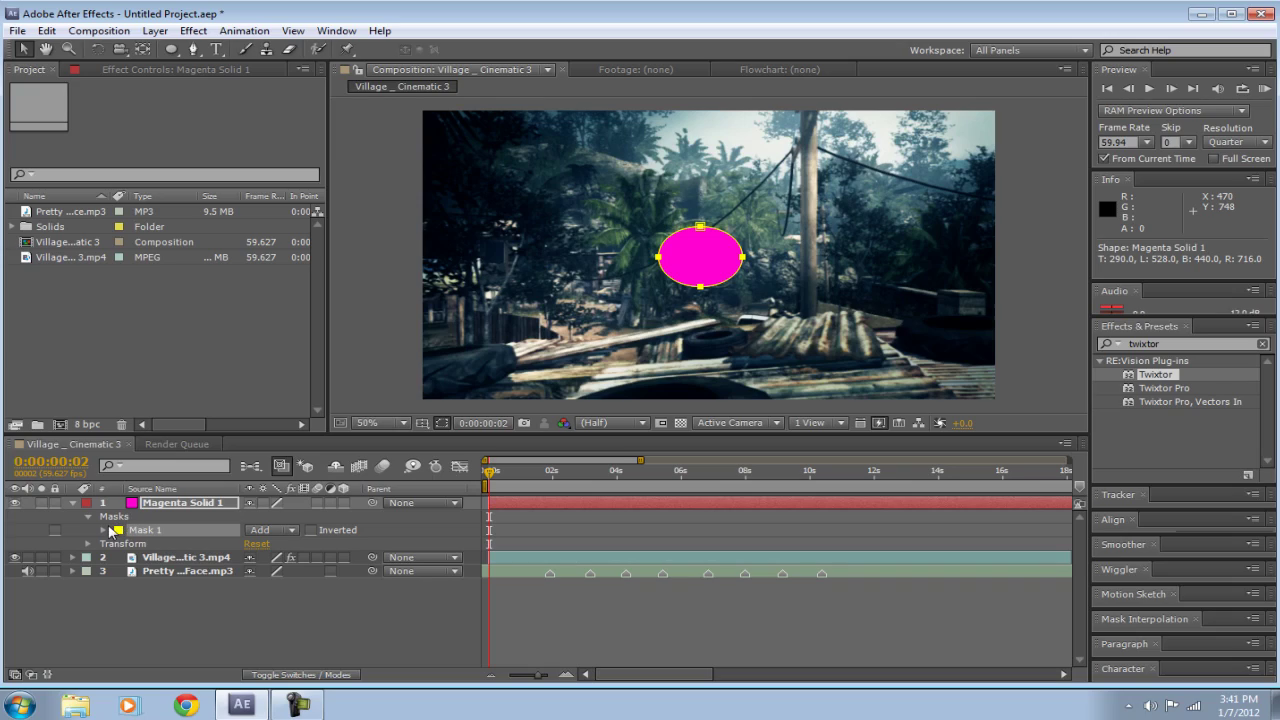
# Give Mask 1 a 300 px feather and a 500 px expansion.
pyautogui.click(106, 530)
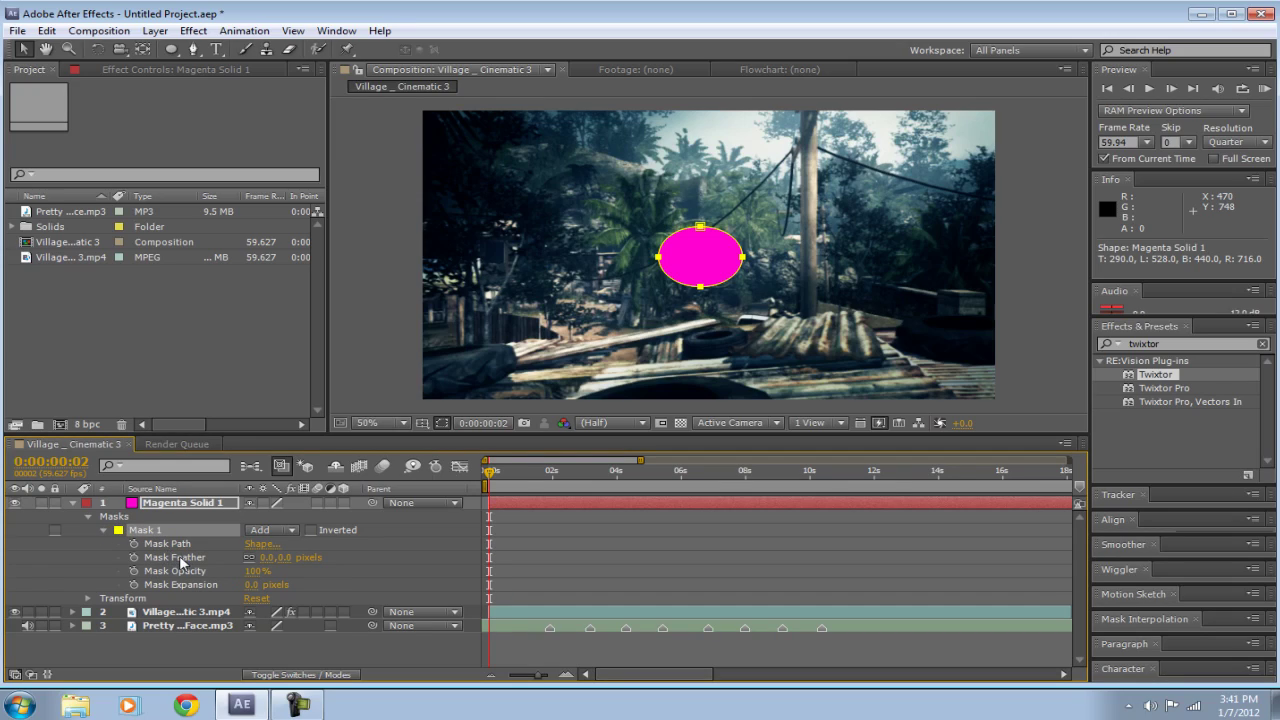
pyautogui.click(168, 599)
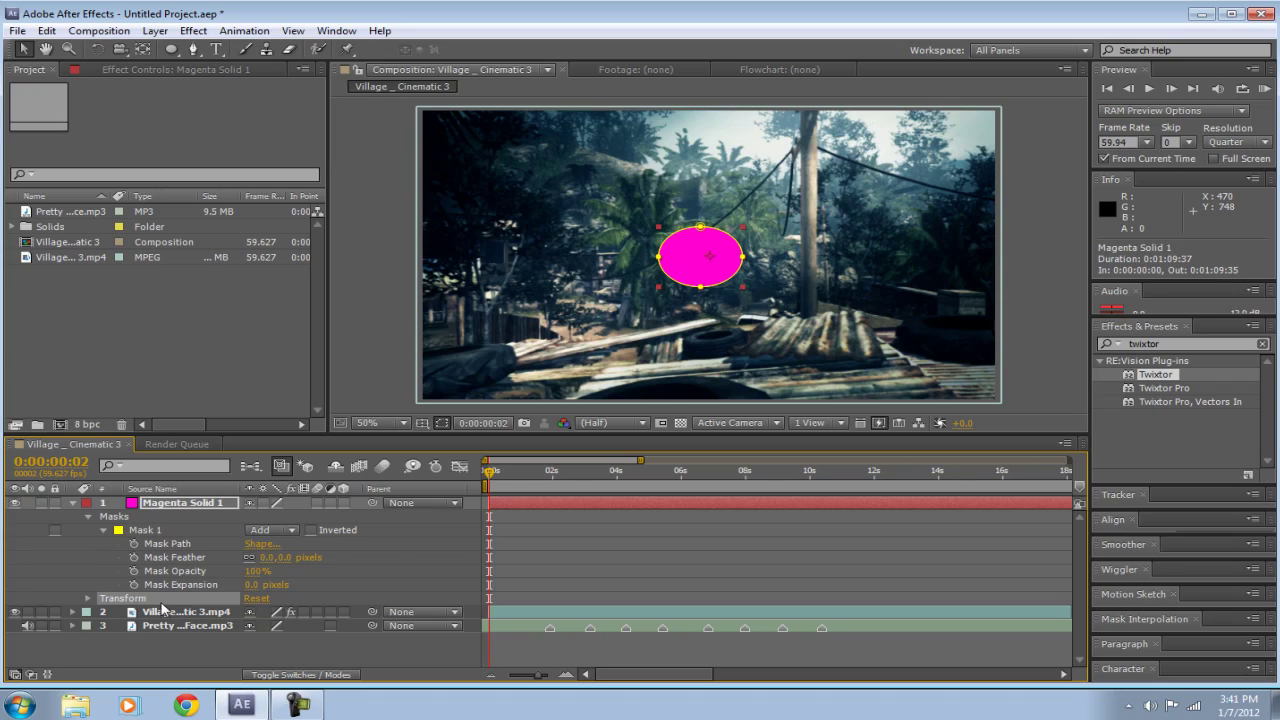
pyautogui.click(133, 531)
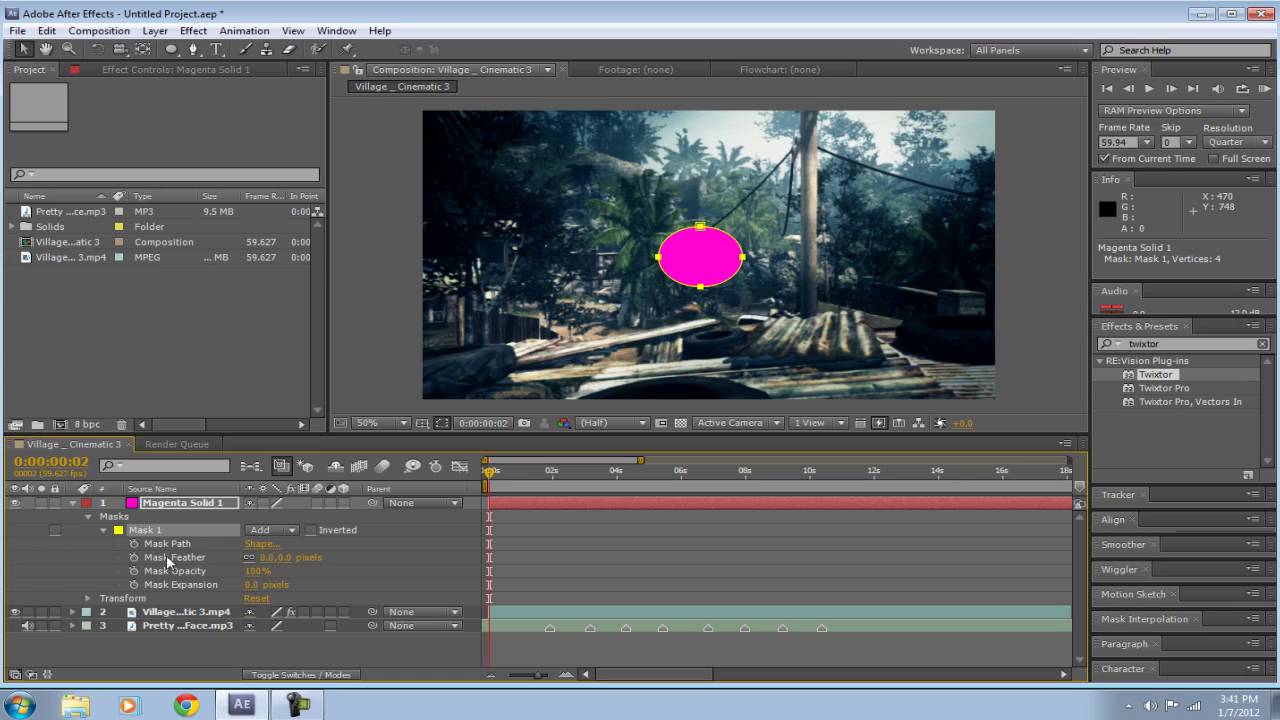
pyautogui.click(284, 558)
pyautogui.press('Return')
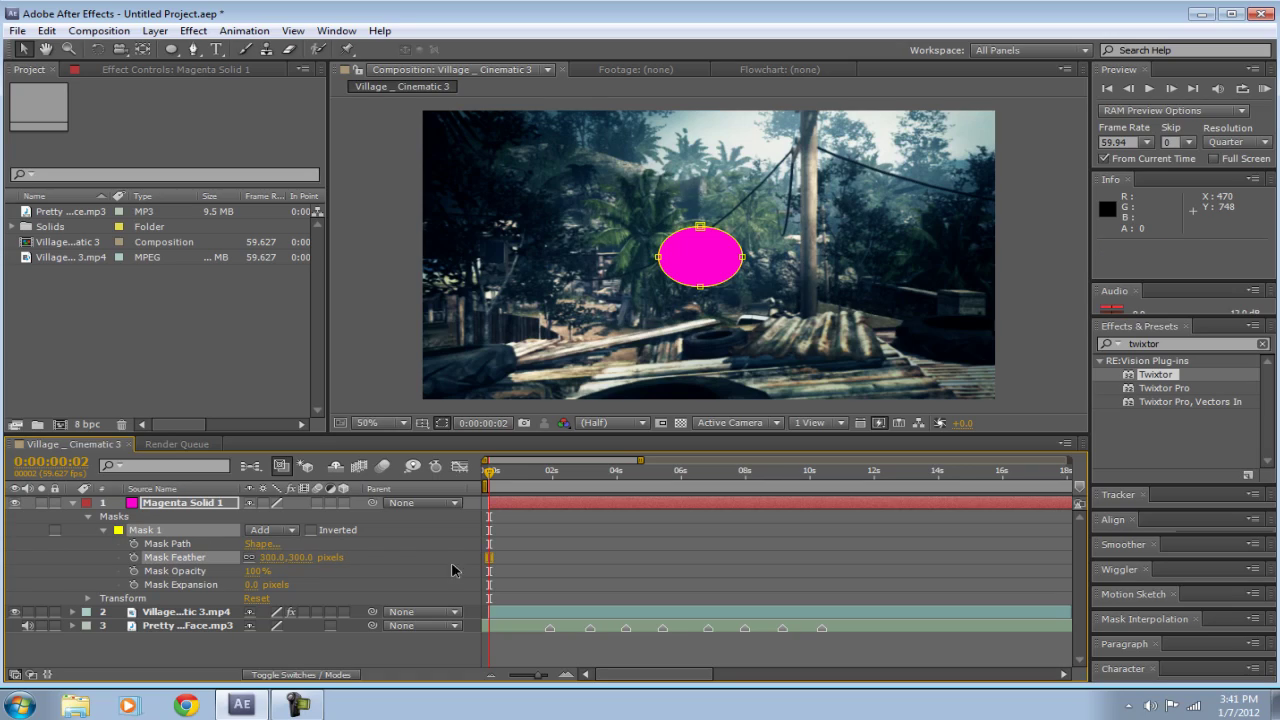
pyautogui.click(251, 584)
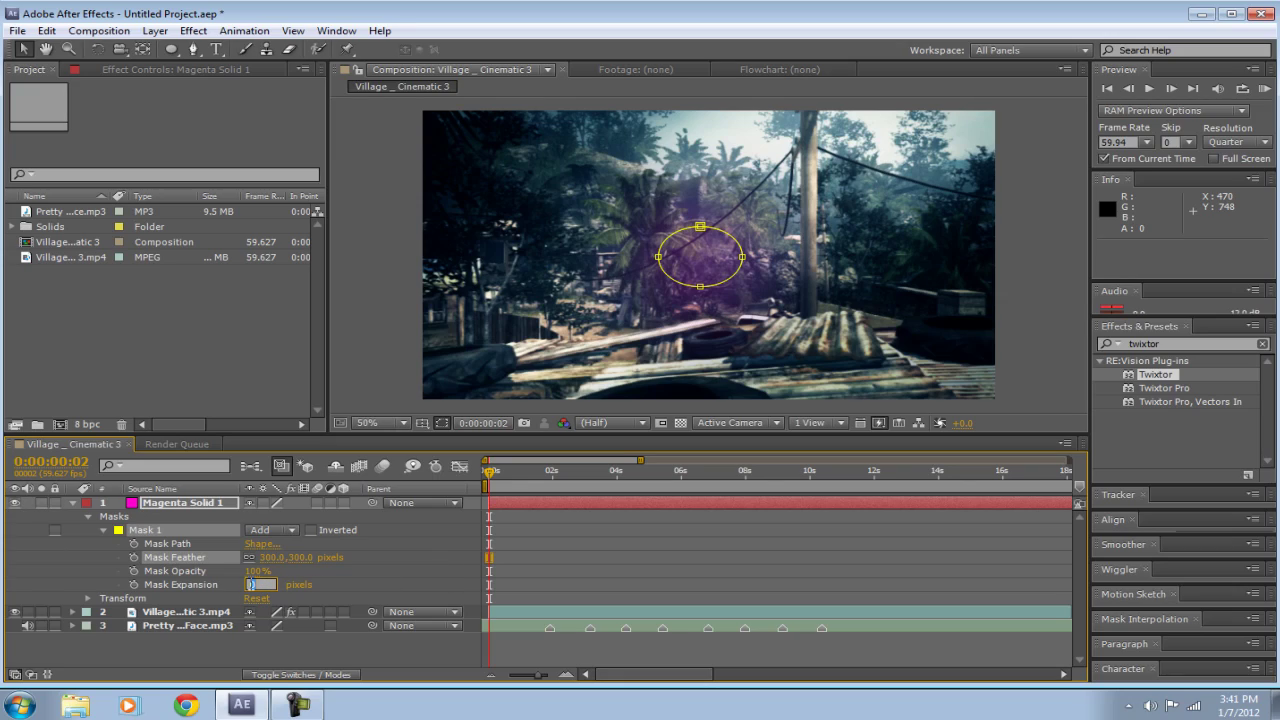
pyautogui.write('500')
pyautogui.press('Return')
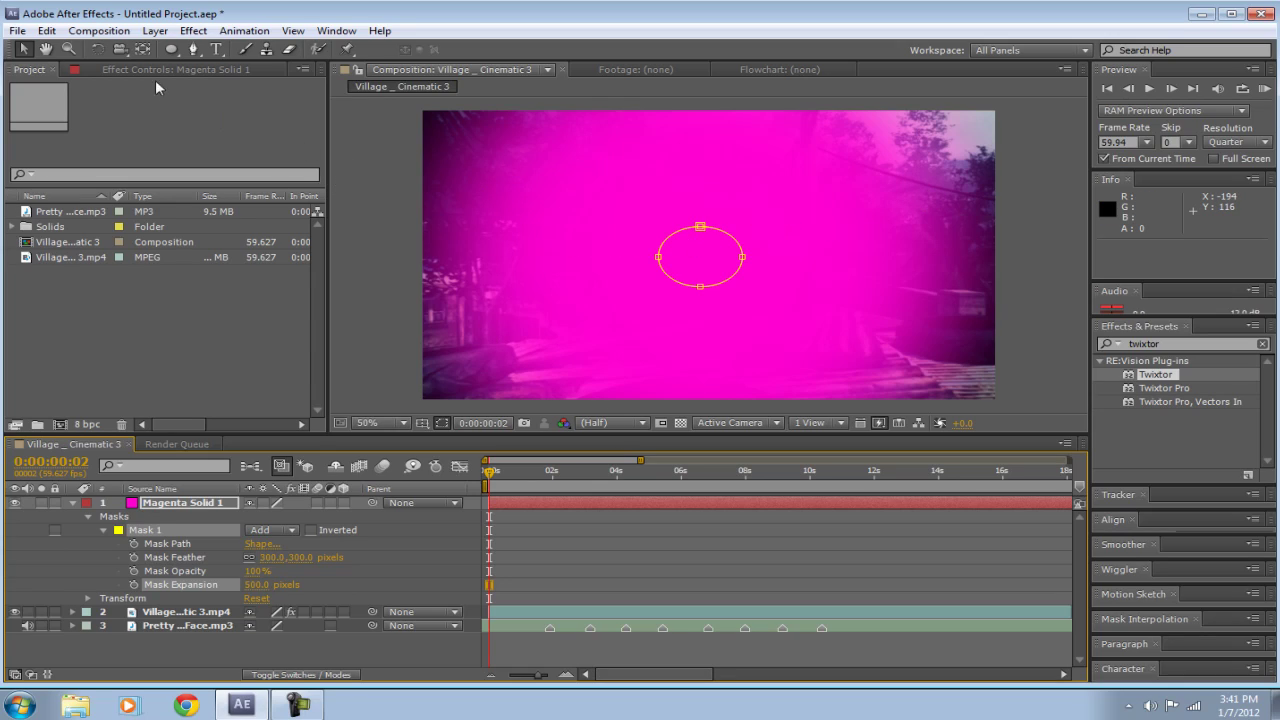
pyautogui.click(27, 52)
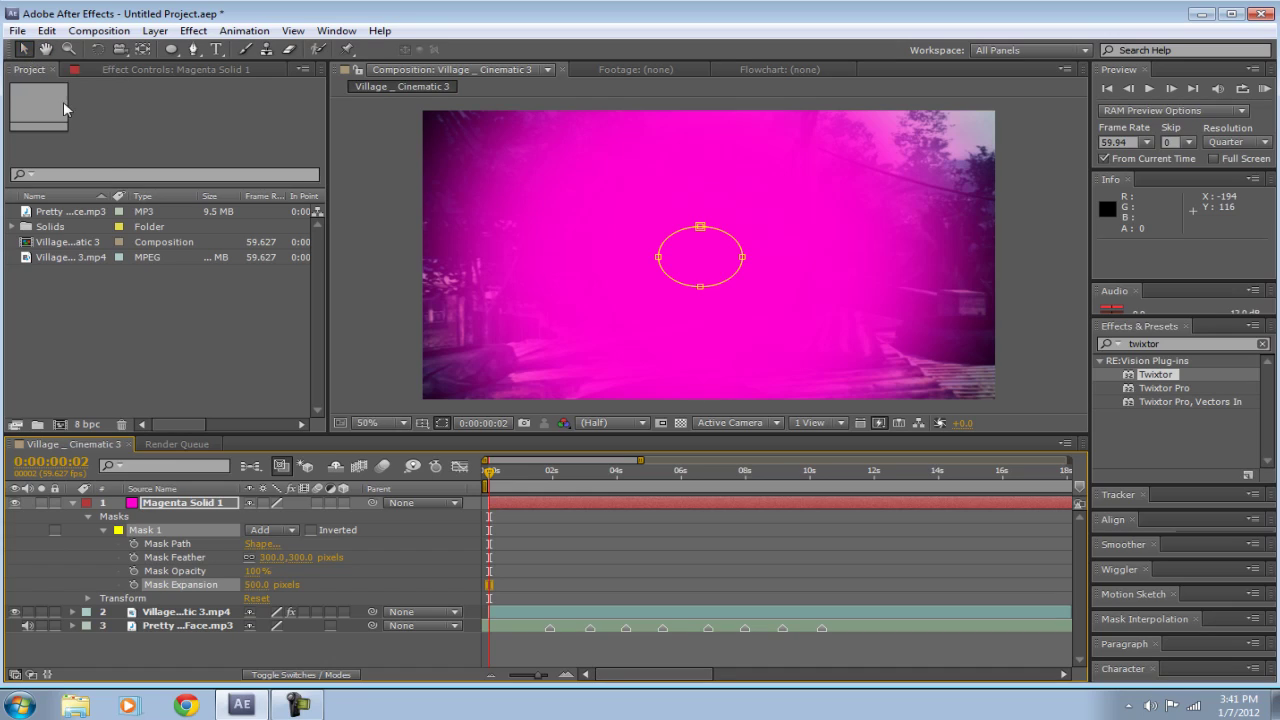
pyautogui.click(254, 308)
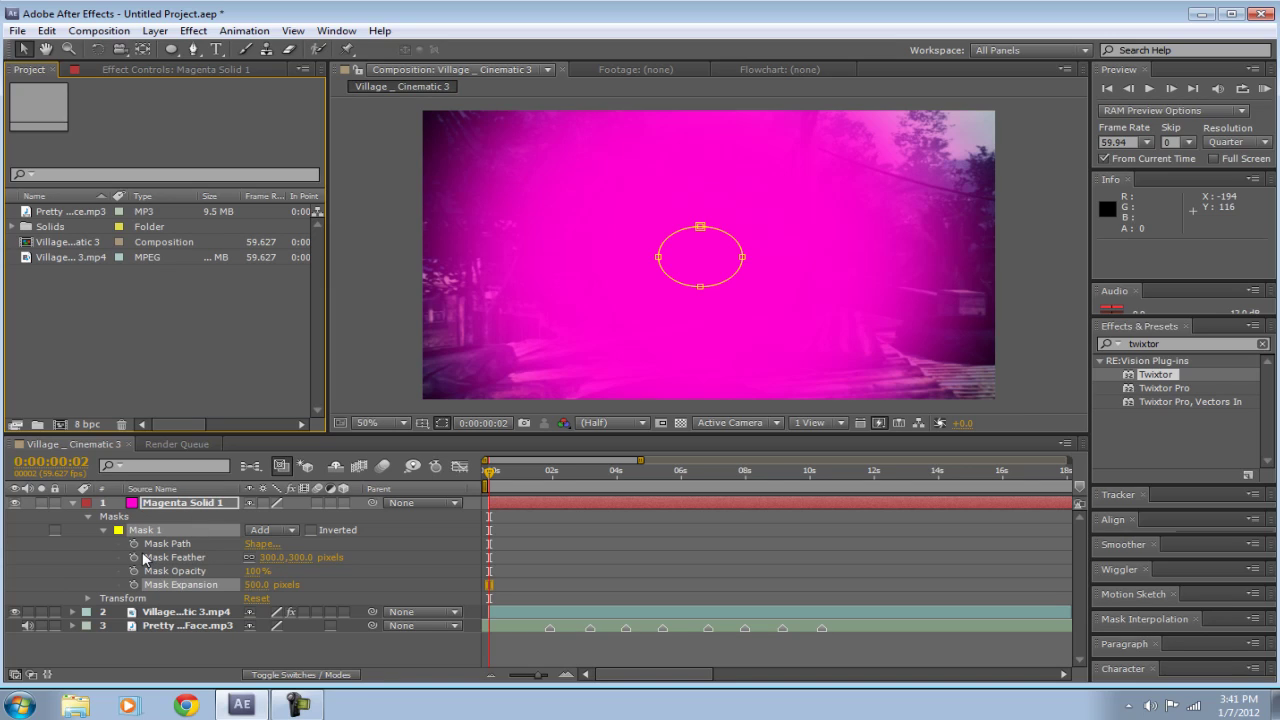
# Set Magenta Solid 1's blending mode to Add.
pyautogui.rightClick(195, 511)
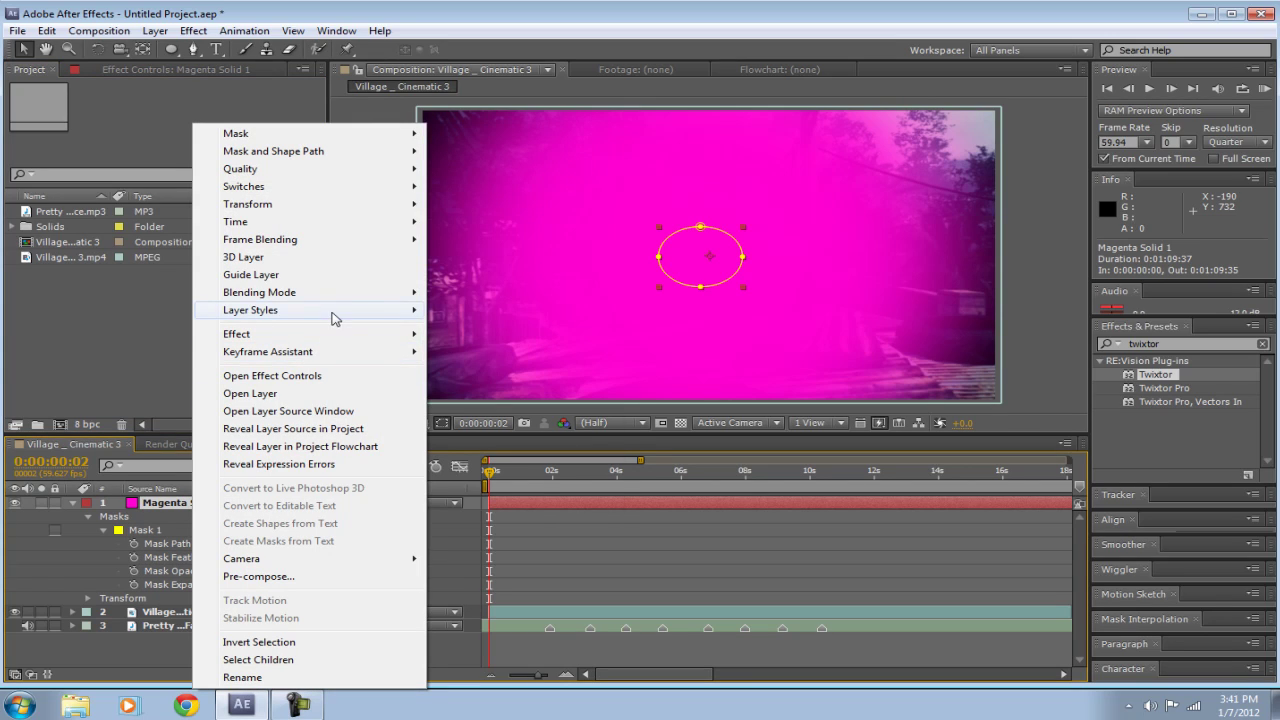
pyautogui.moveTo(367, 298)
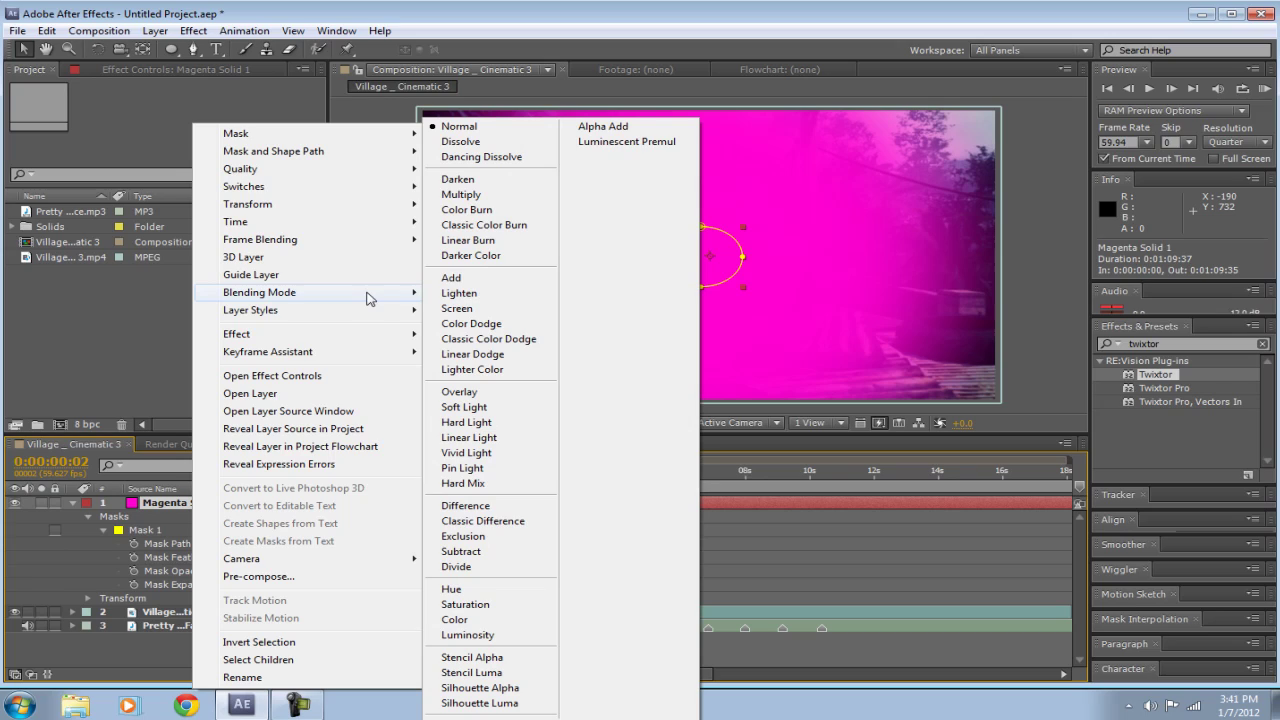
pyautogui.click(505, 279)
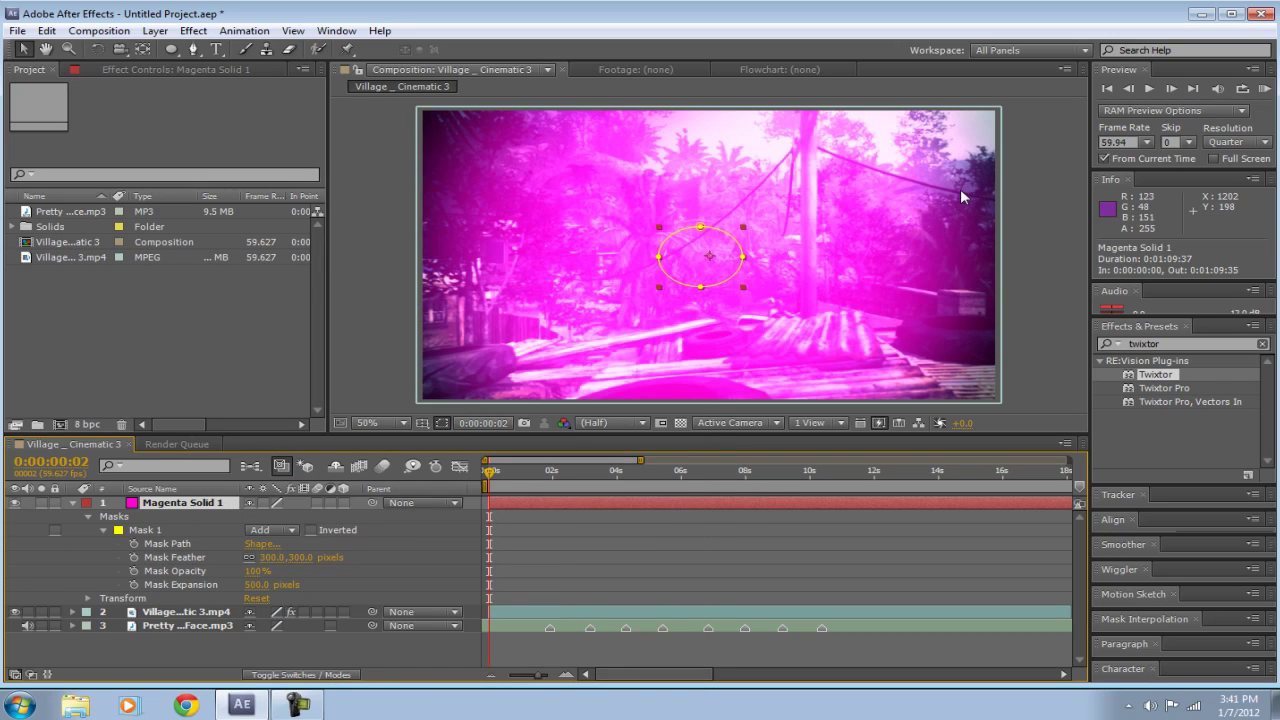
pyautogui.click(143, 120)
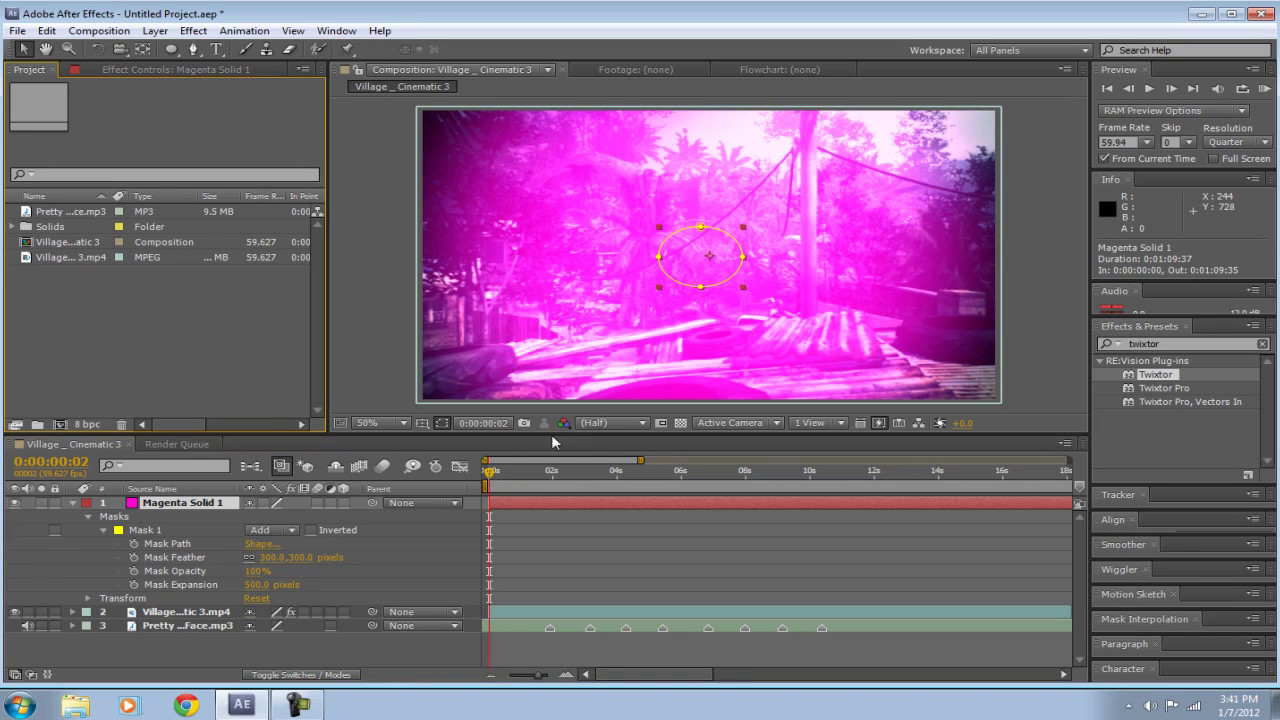
pyautogui.moveTo(550, 507)
pyautogui.mouseDown()
pyautogui.moveTo(562, 504)
pyautogui.moveTo(548, 488)
pyautogui.mouseUp()
# Slide Magenta Solid 1 so its In point lands at 0:00:01:49 on the first beat marker.
pyautogui.click(553, 486)
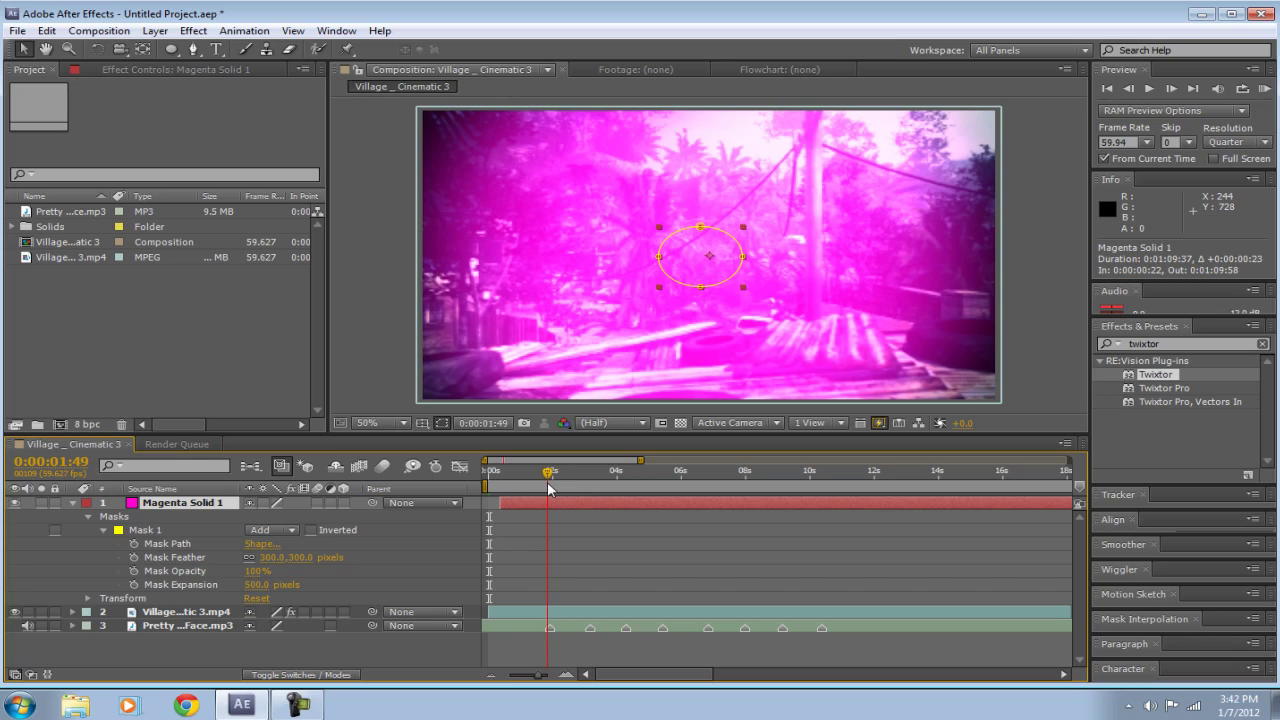
pyautogui.moveTo(565, 502); pyautogui.dragTo(610, 513)
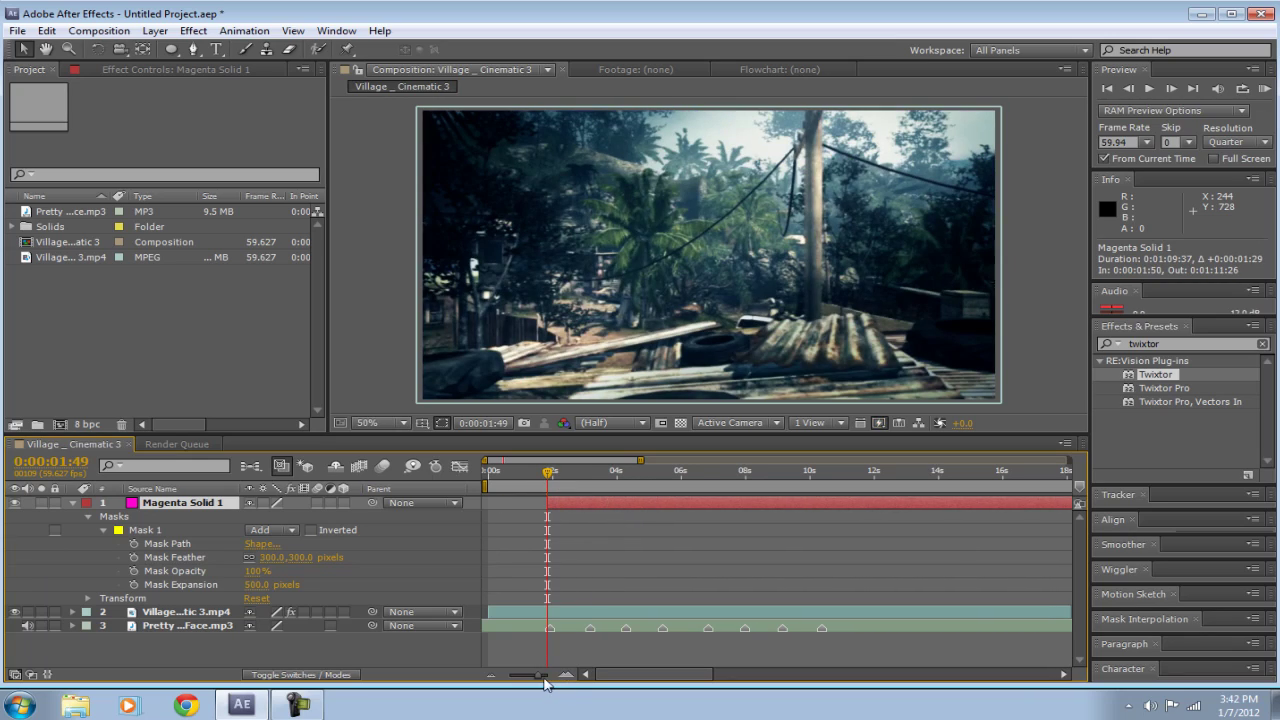
pyautogui.moveTo(540, 677); pyautogui.dragTo(550, 678)
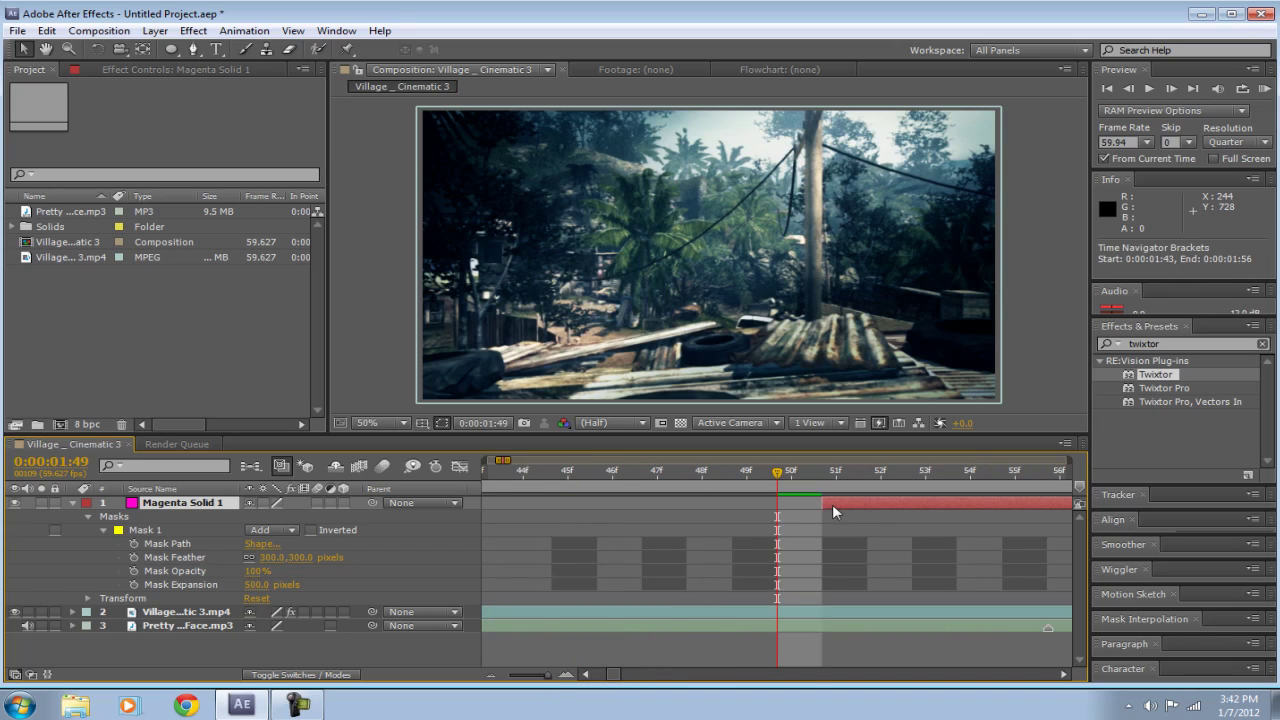
pyautogui.moveTo(832, 504); pyautogui.dragTo(802, 510)
pyautogui.moveTo(535, 680)
pyautogui.mouseDown()
pyautogui.moveTo(495, 681)
pyautogui.moveTo(538, 680)
pyautogui.mouseUp()
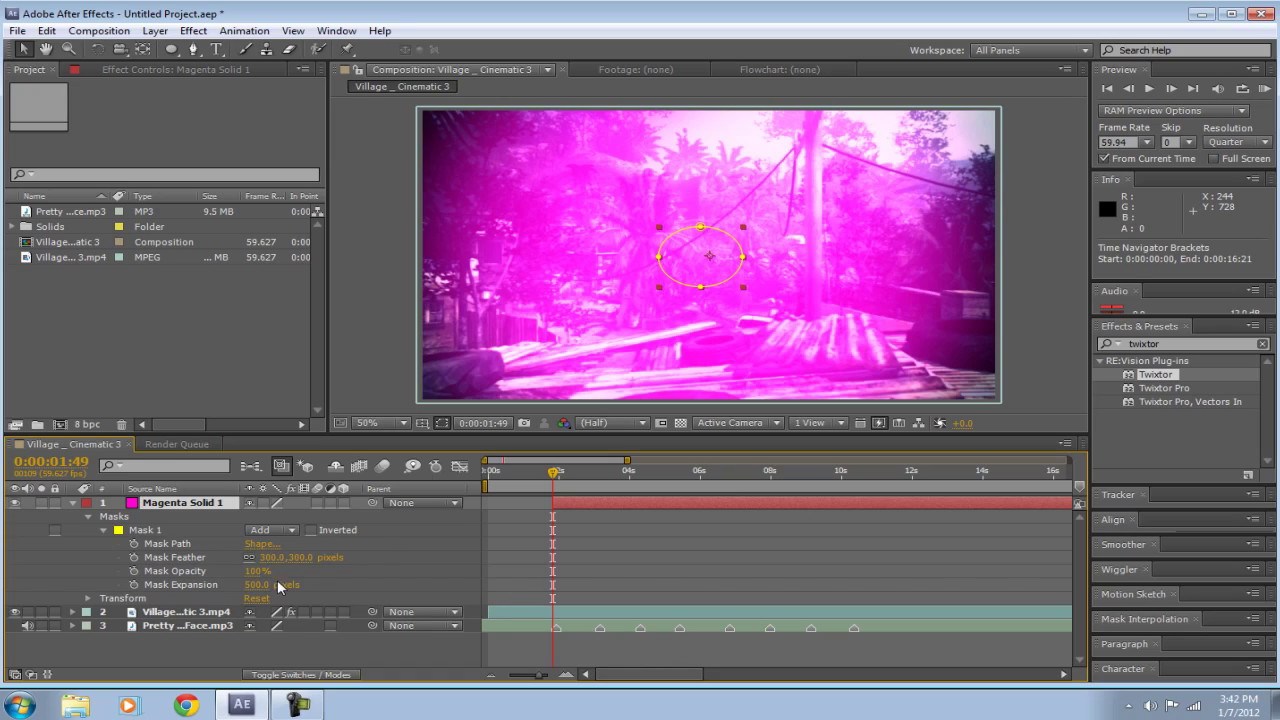
# Keyframe Mask Opacity from 100% at 0:00:01:49 to 0% at 0:00:03:04, then RAM-preview the fade.
pyautogui.click(134, 572)
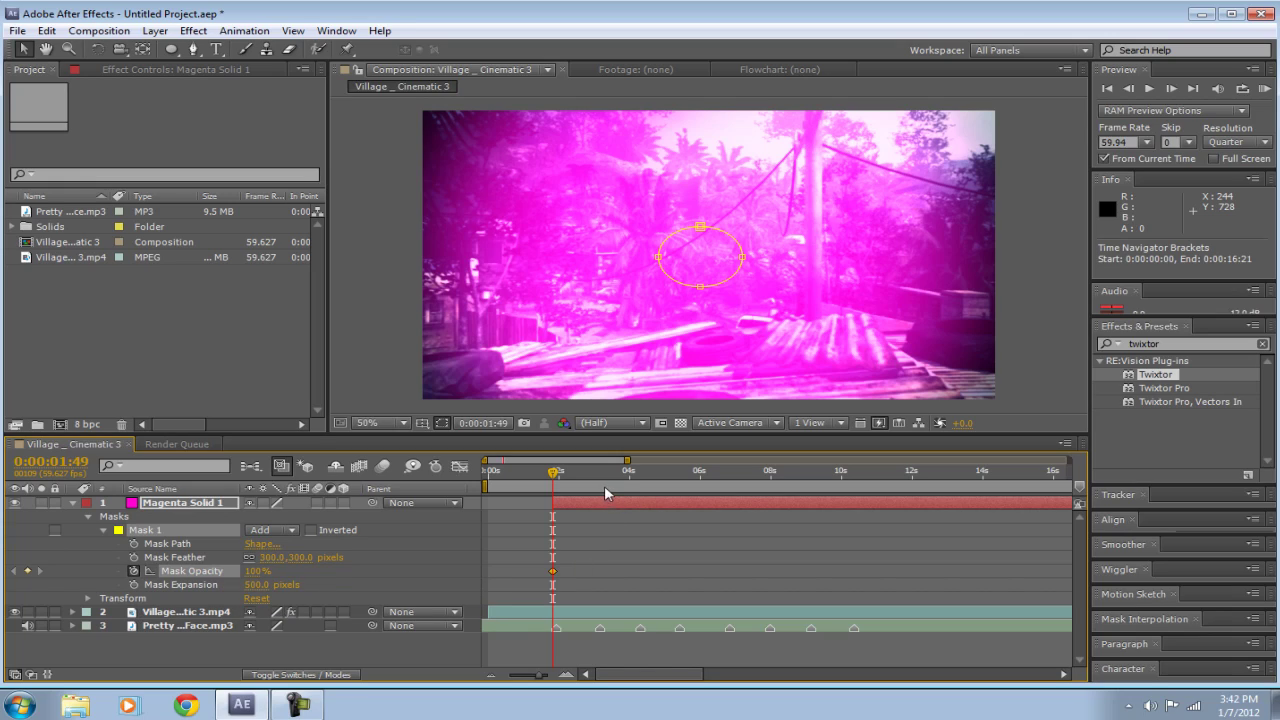
pyautogui.moveTo(604, 485); pyautogui.dragTo(552, 485)
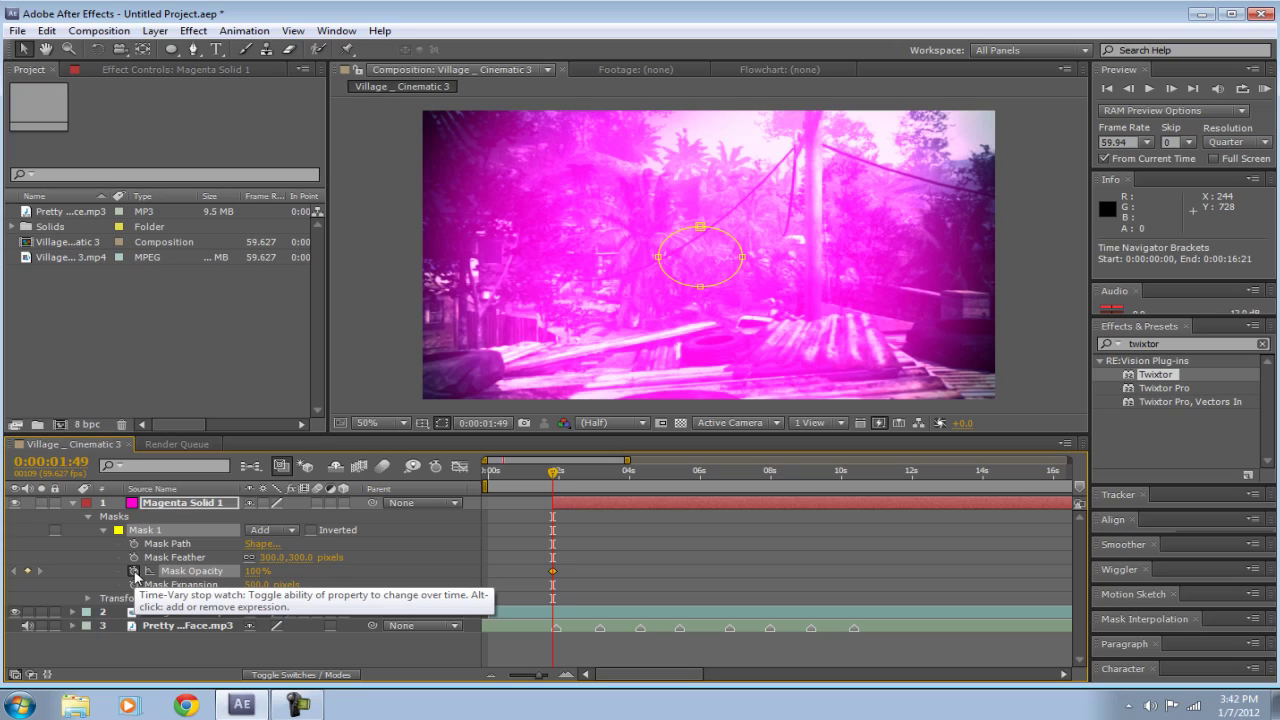
pyautogui.click(597, 485)
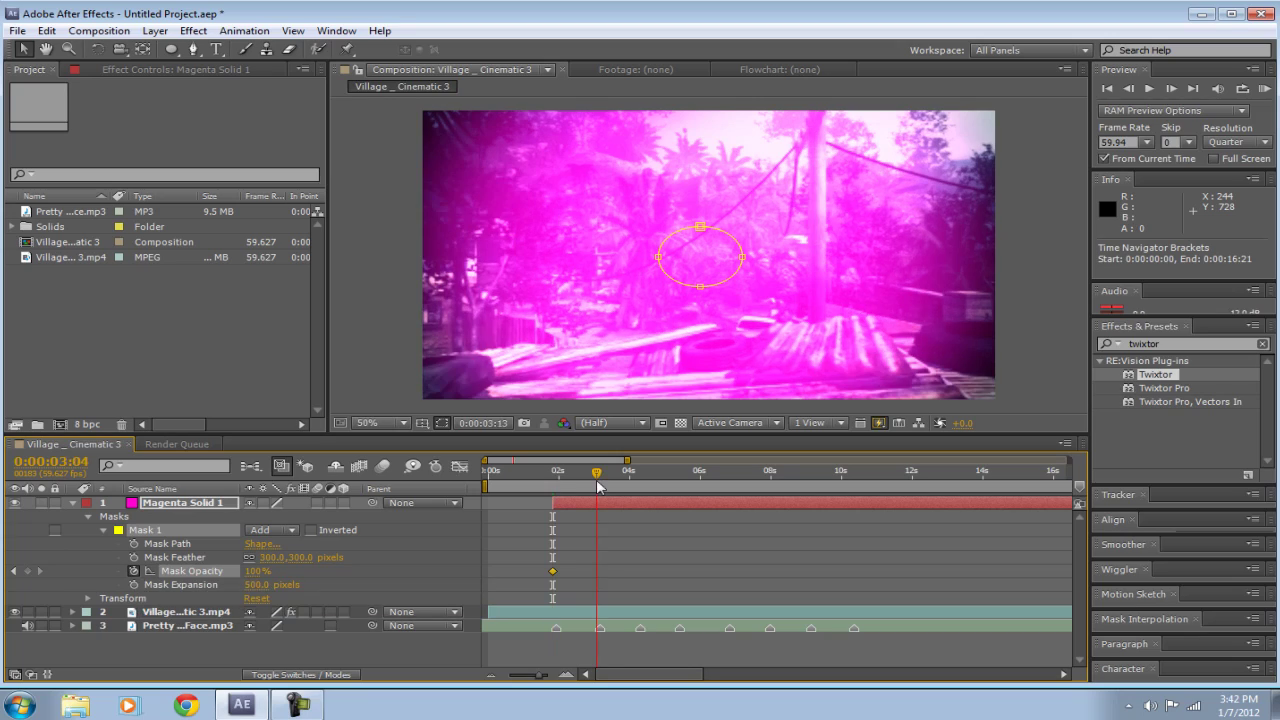
pyautogui.click(255, 572)
pyautogui.write('0')
pyautogui.press('Return')
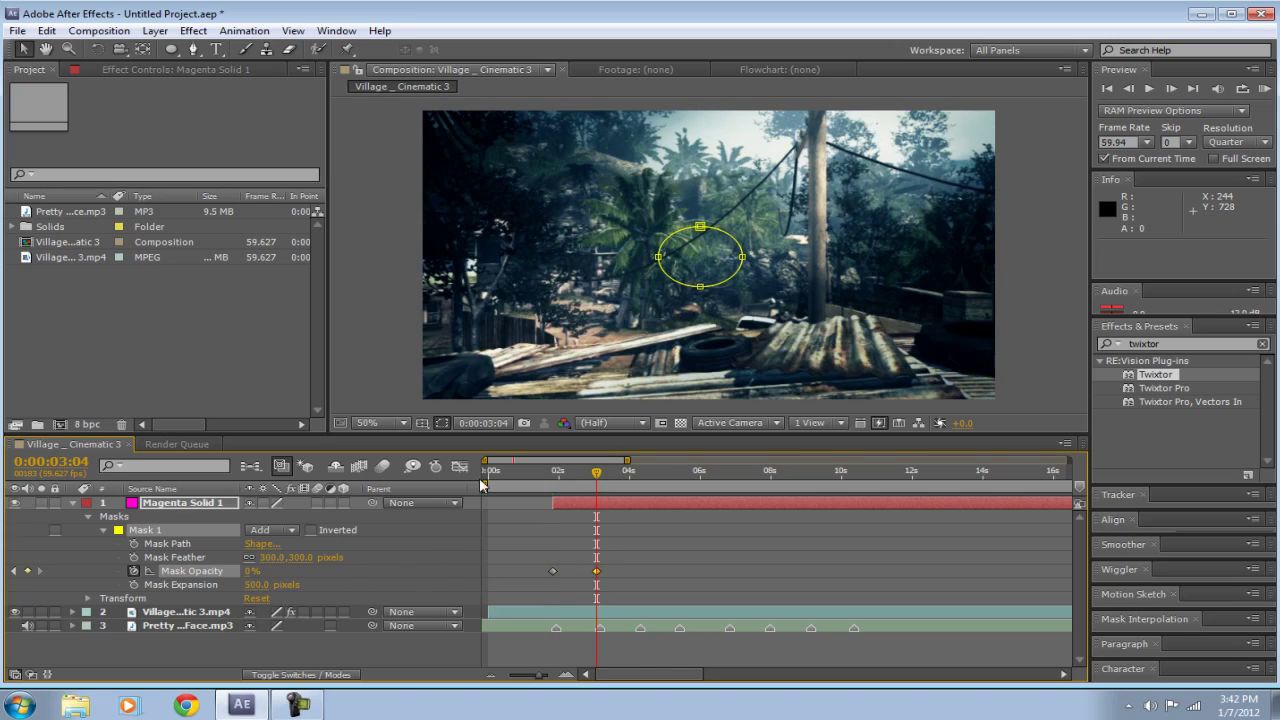
pyautogui.click(520, 484)
pyautogui.click(1264, 88)
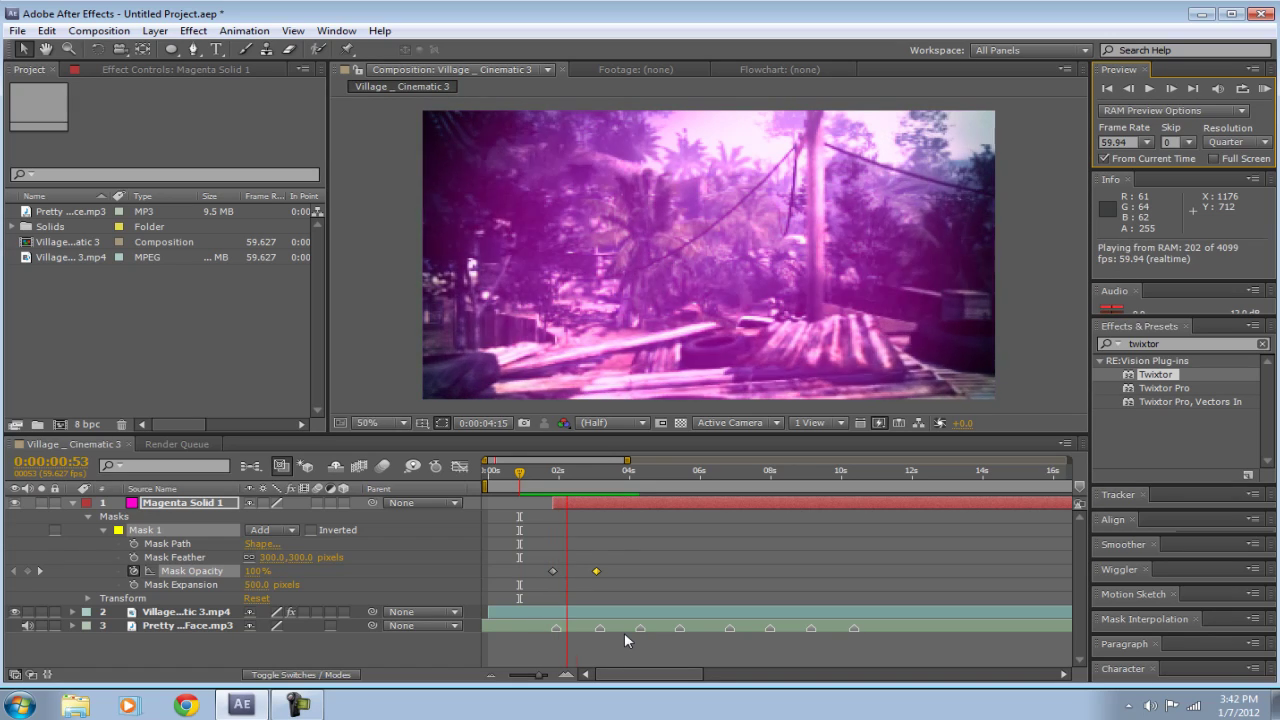
pyautogui.click(522, 474)
pyautogui.moveTo(522, 474); pyautogui.dragTo(592, 474)
pyautogui.click(198, 566)
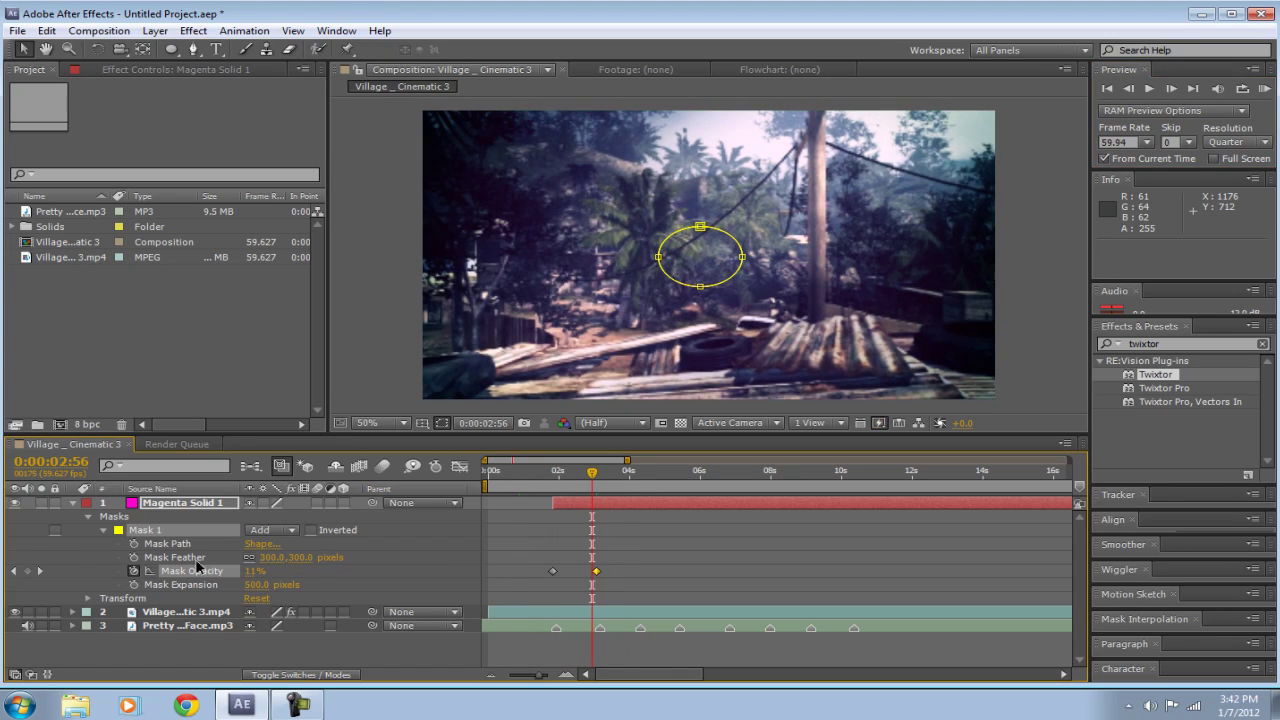
pyautogui.click(36, 573)
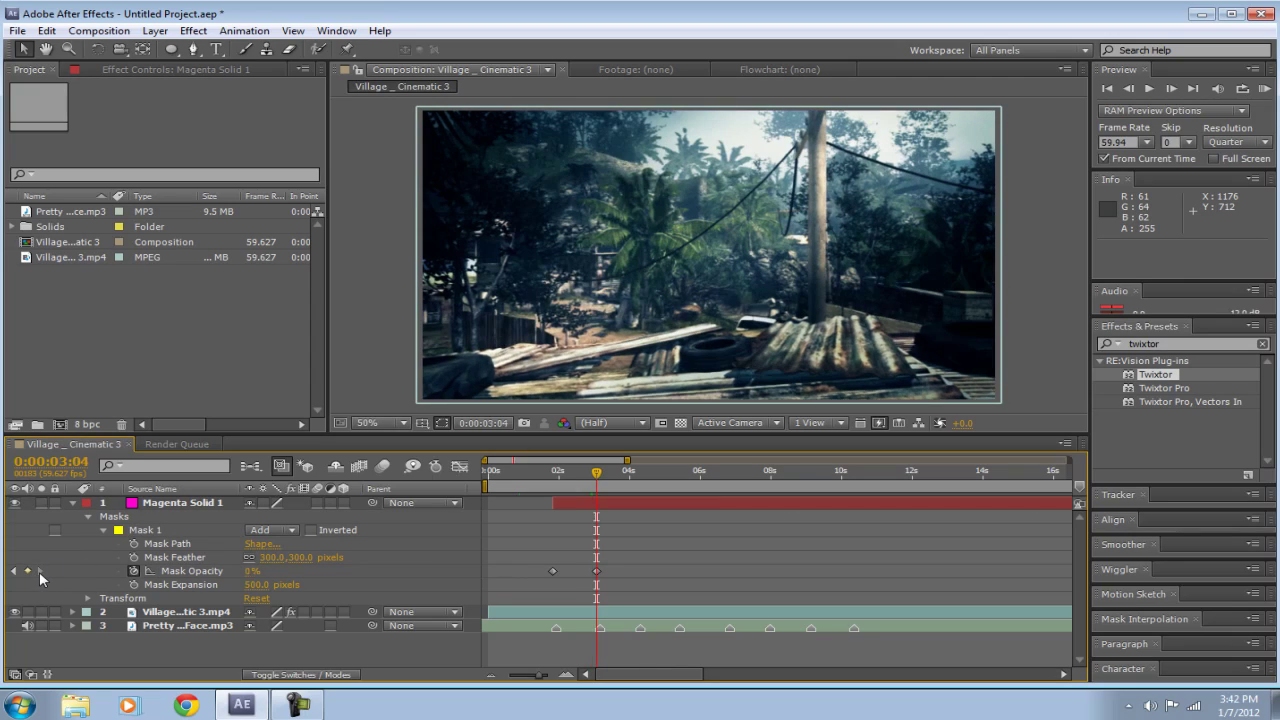
pyautogui.click(1170, 89)
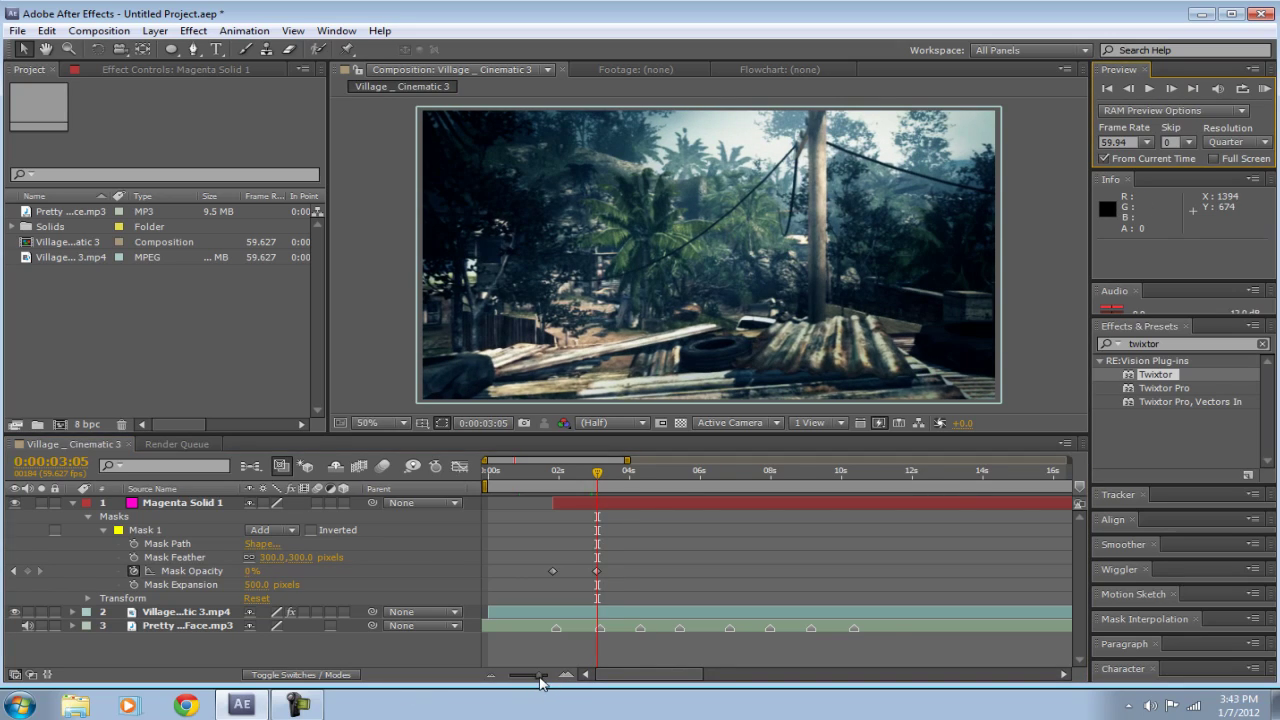
pyautogui.moveTo(540, 680); pyautogui.dragTo(542, 681)
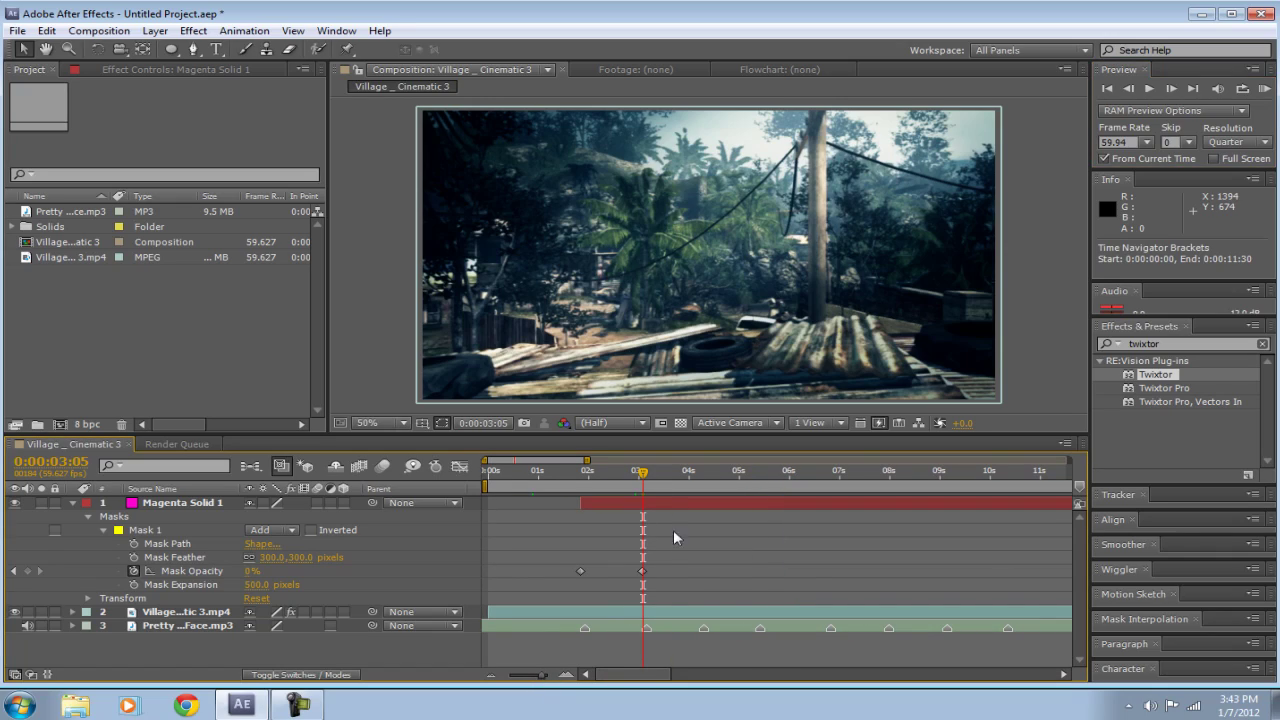
# Collapse Magenta Solid 1's Mask 1, Masks group and layer properties.
pyautogui.click(600, 501)
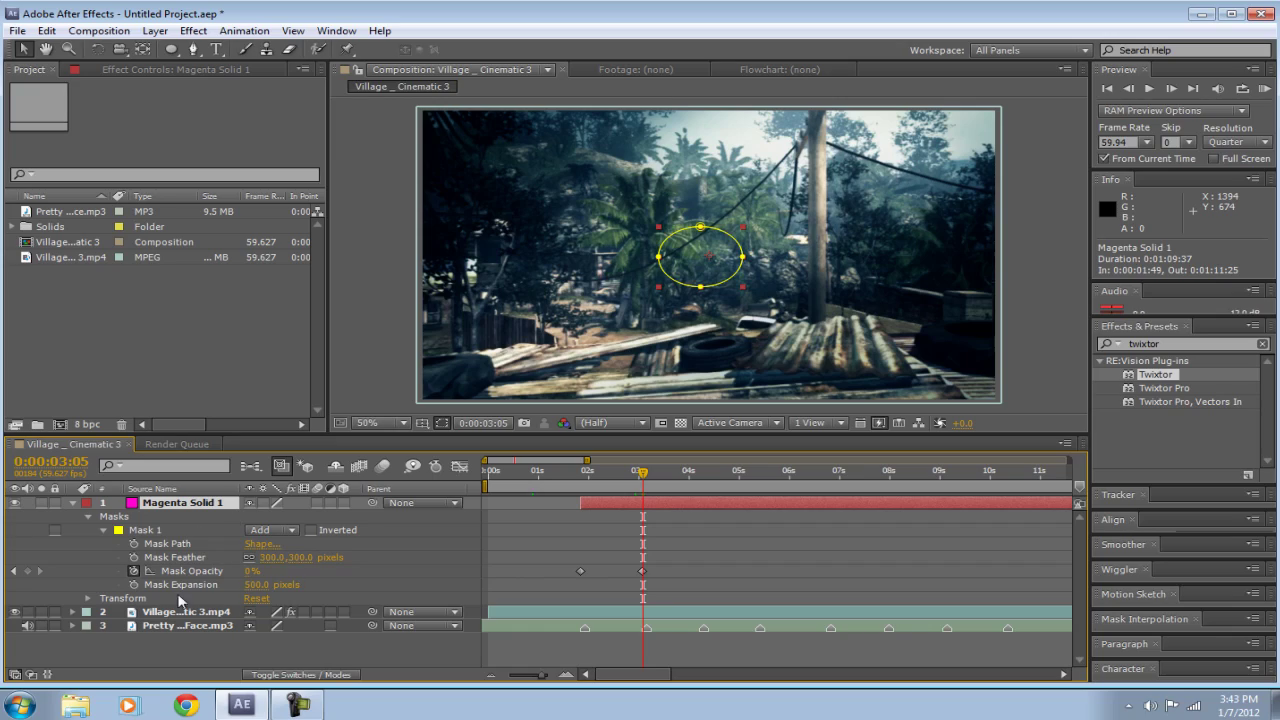
pyautogui.click(106, 531)
pyautogui.click(88, 516)
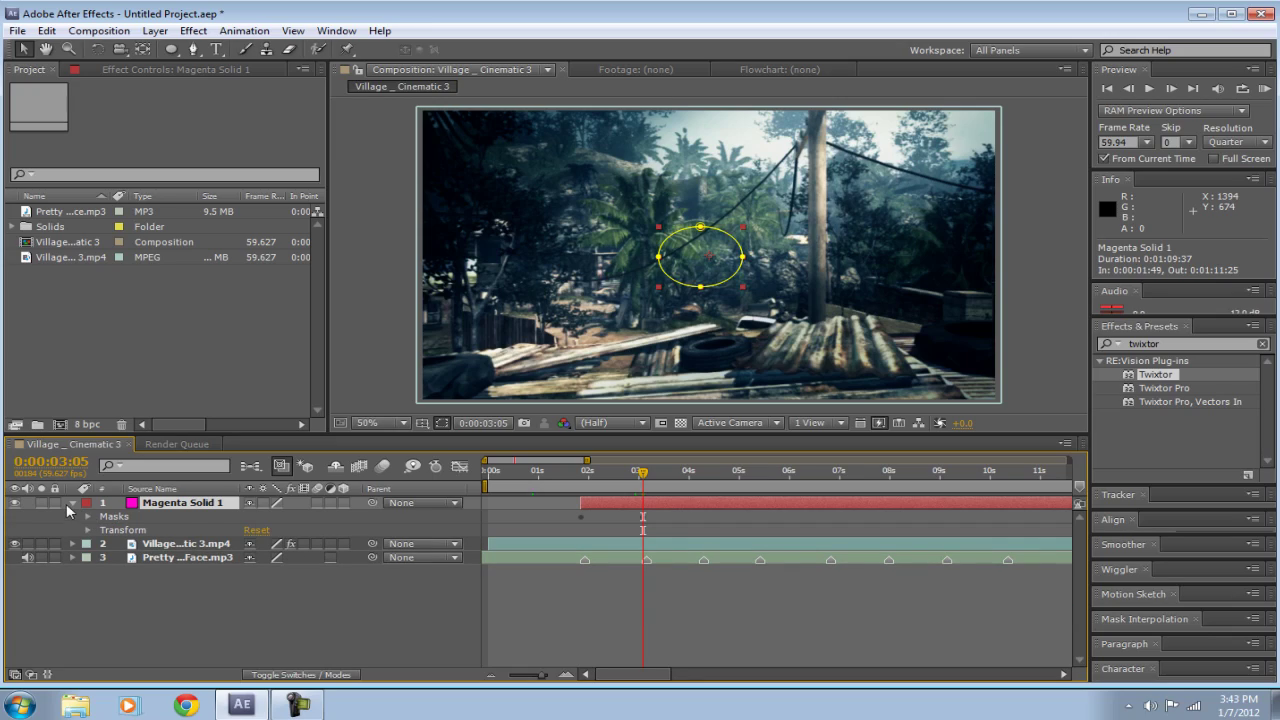
pyautogui.click(70, 503)
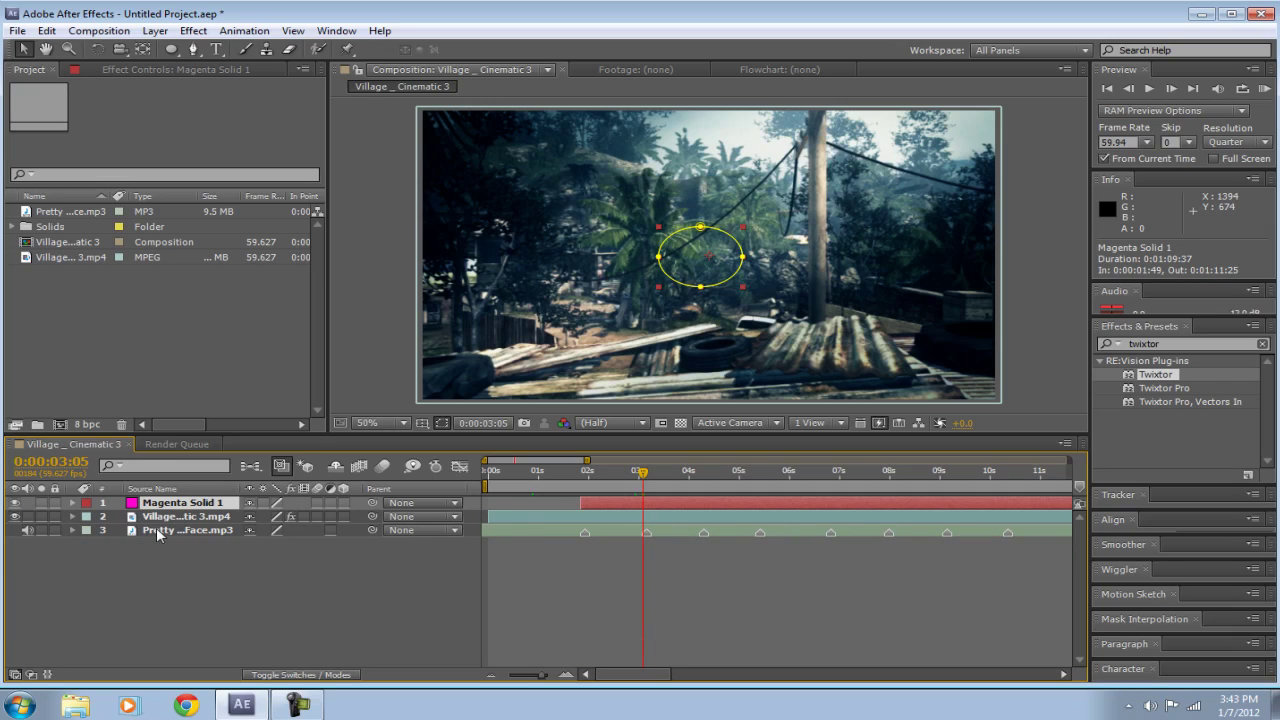
# Duplicate Magenta Solid 1 with Ctrl+D so the copy sits above it starting at 0:00:03:05.
pyautogui.click(193, 506)
pyautogui.click(196, 508)
pyautogui.hotkey('ctrl', 'd')
pyautogui.click(640, 509)
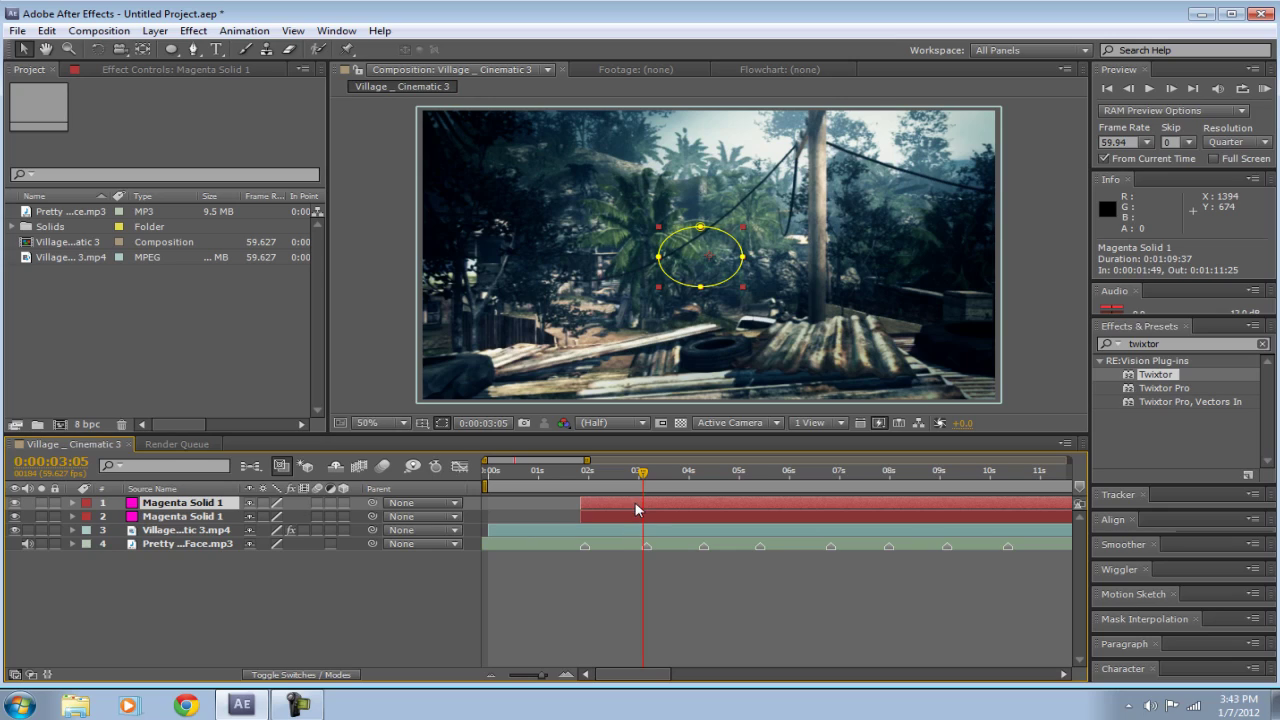
pyautogui.press('Delete')
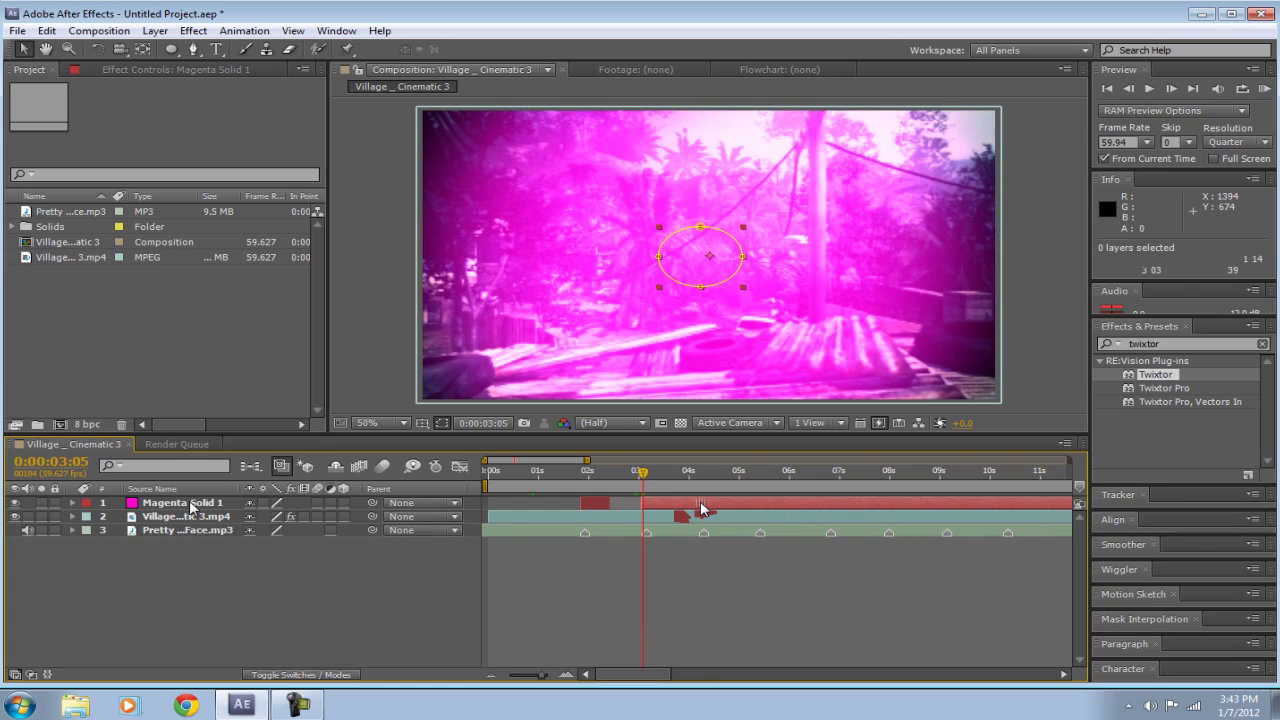
pyautogui.hotkey('ctrl', 'z')
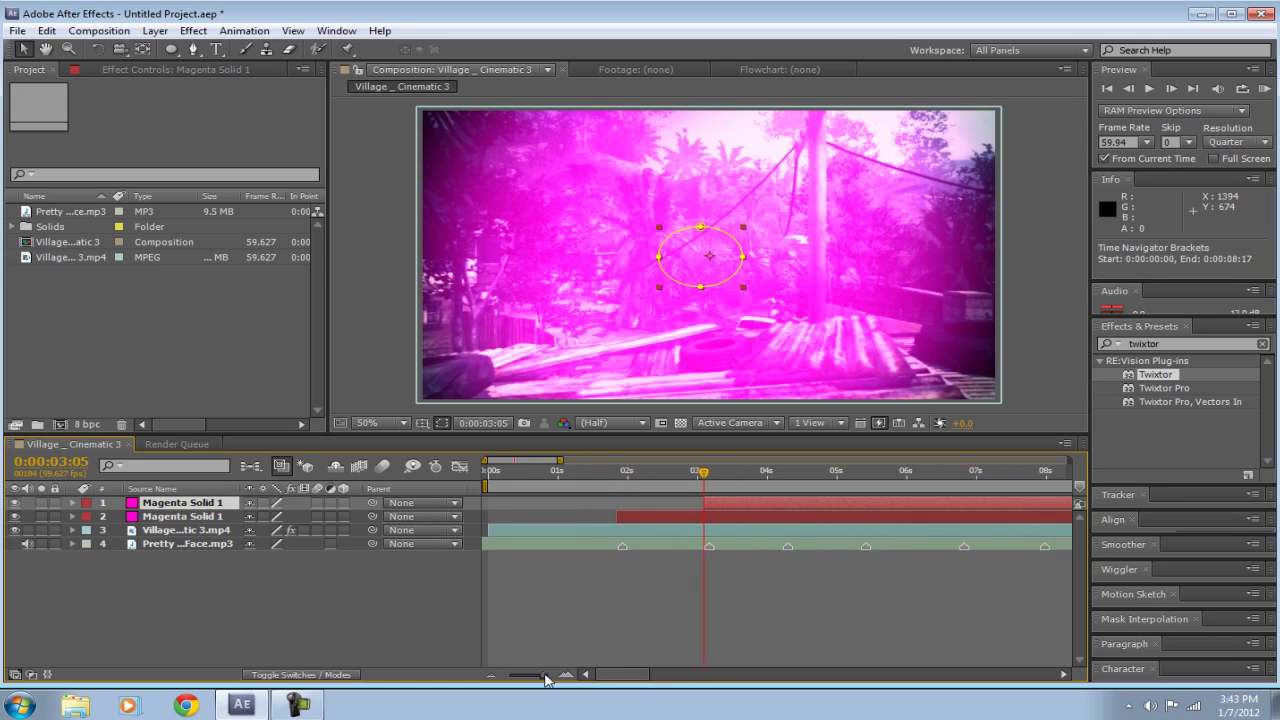
pyautogui.moveTo(544, 677); pyautogui.dragTo(557, 680)
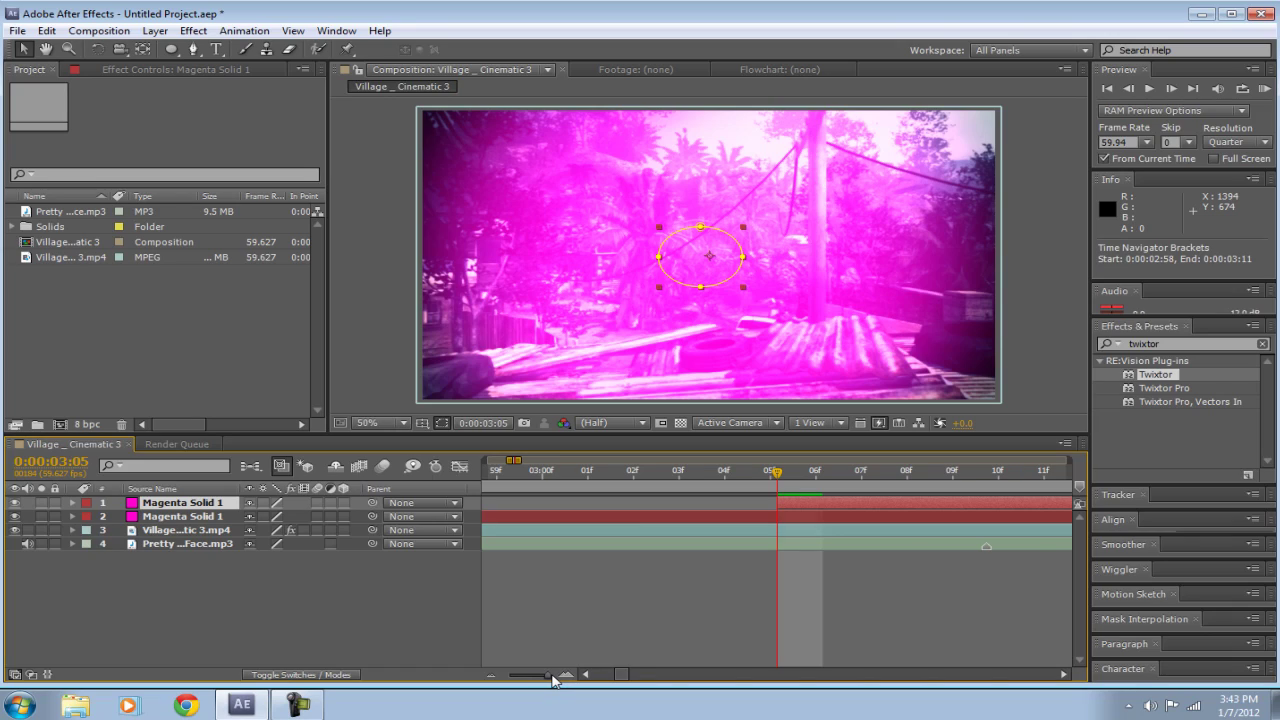
pyautogui.moveTo(553, 679); pyautogui.dragTo(538, 678)
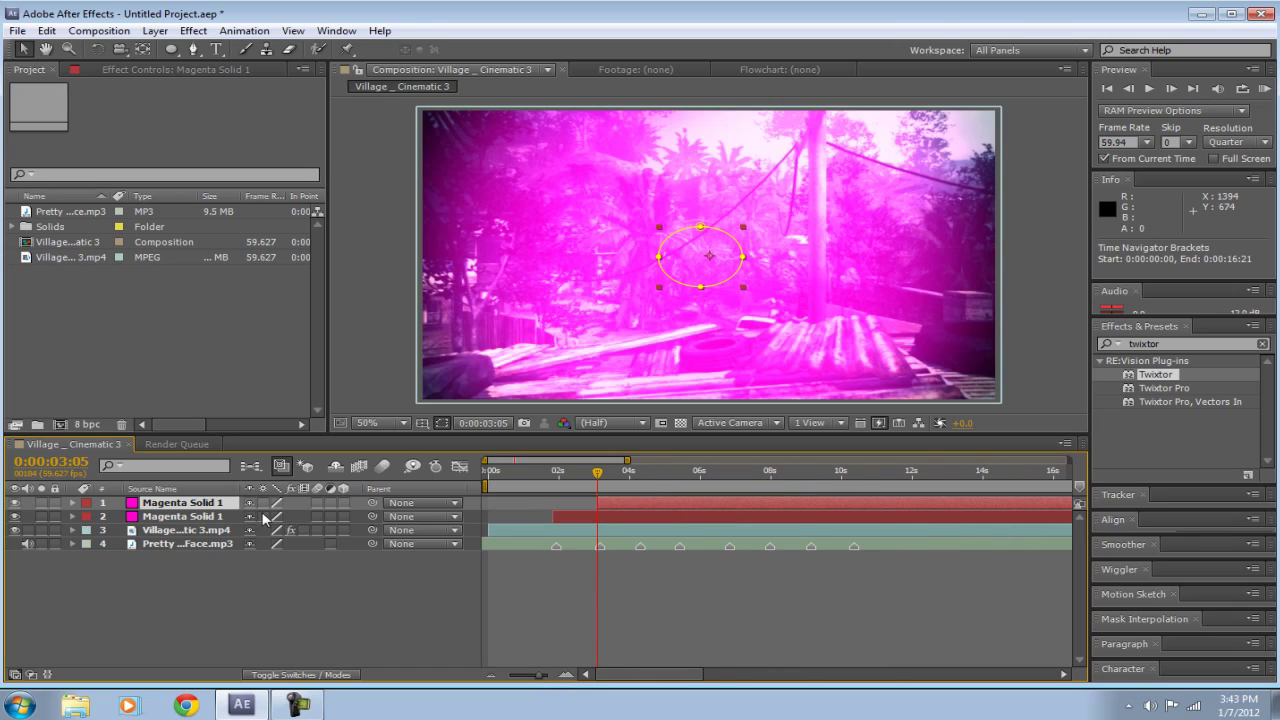
# Recolour the duplicate solid blue in Solid Settings, creating it as Blue Solid 1.
pyautogui.click(155, 31)
pyautogui.click(204, 67)
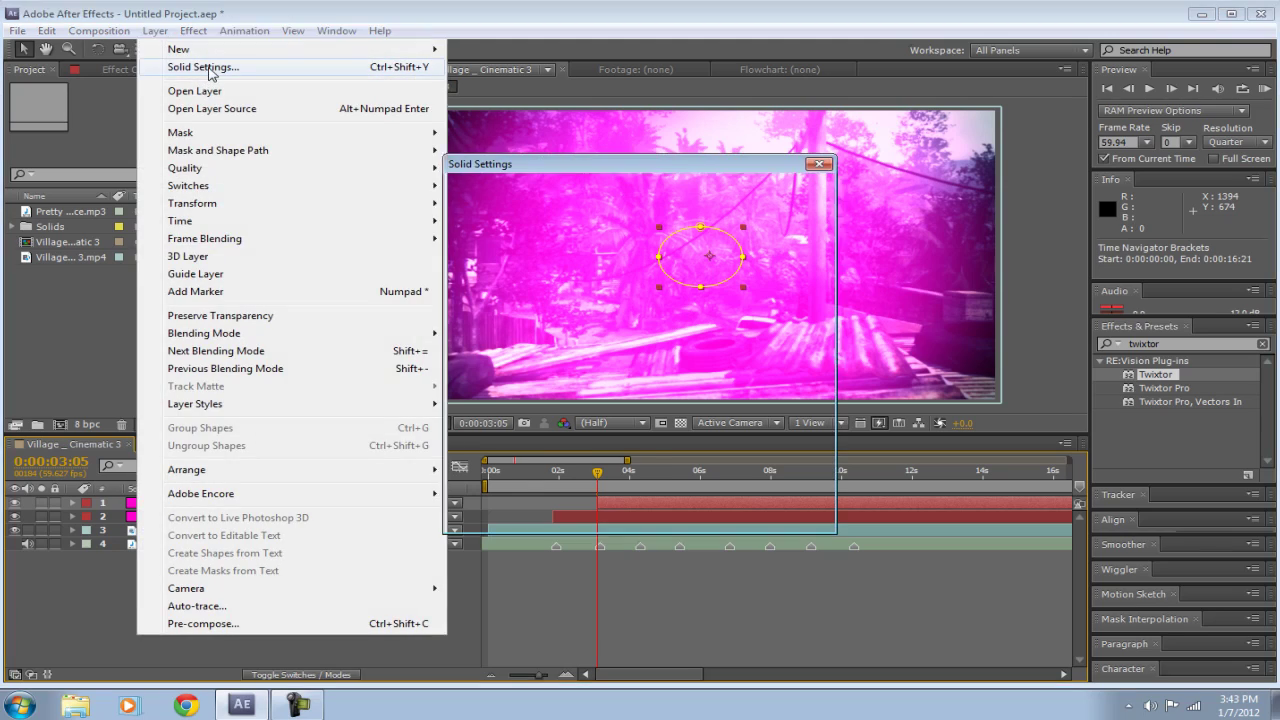
pyautogui.click(638, 431)
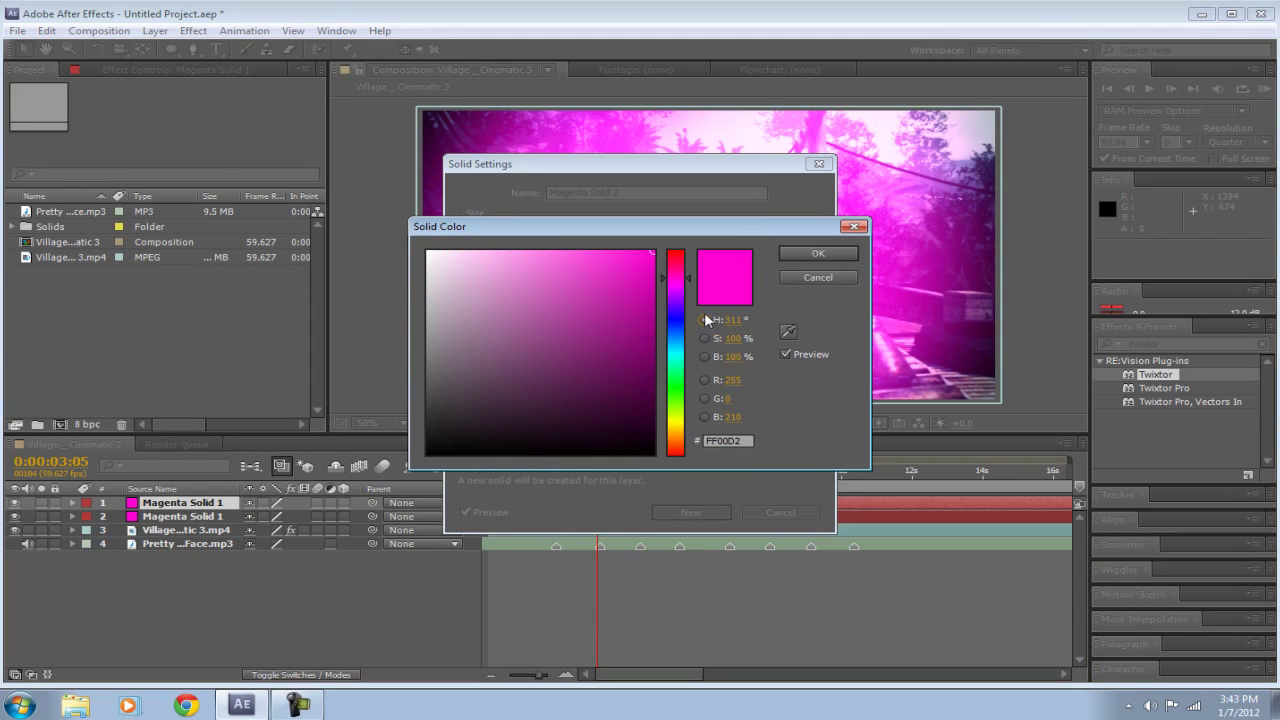
pyautogui.click(706, 320)
pyautogui.moveTo(680, 300)
pyautogui.mouseDown()
pyautogui.moveTo(676, 435)
pyautogui.moveTo(678, 256)
pyautogui.moveTo(683, 322)
pyautogui.mouseUp()
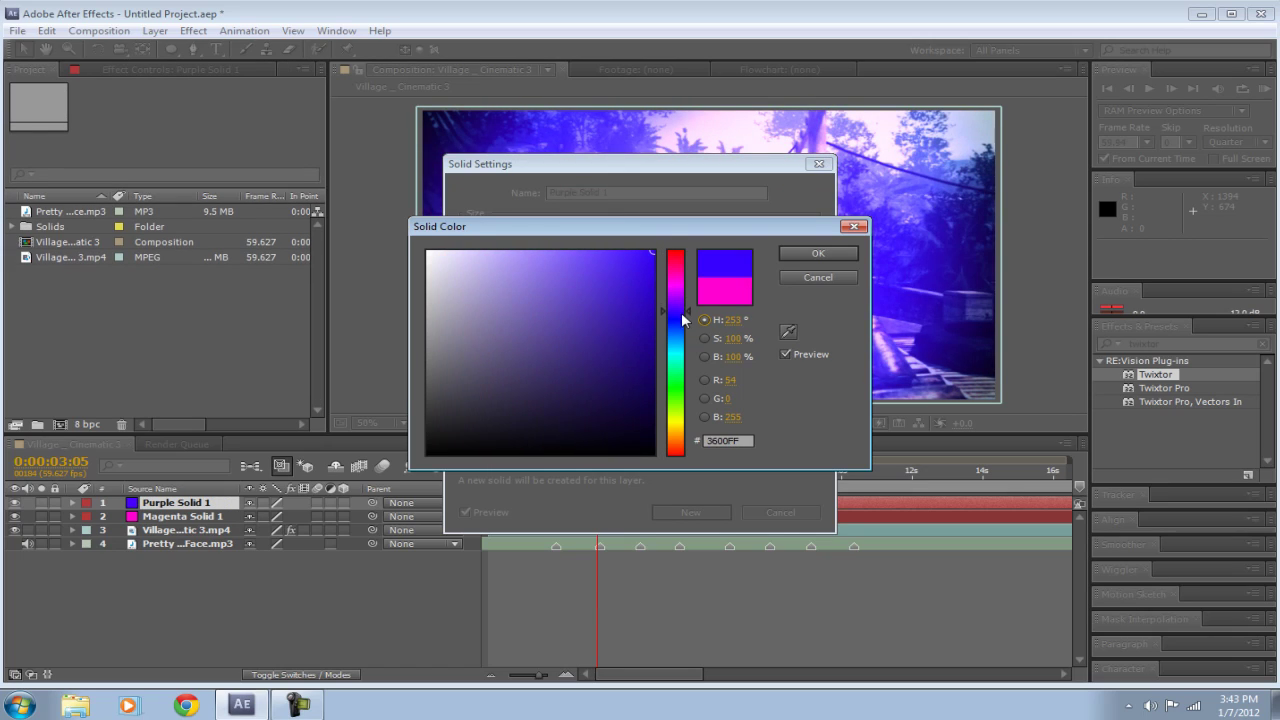
pyautogui.click(816, 254)
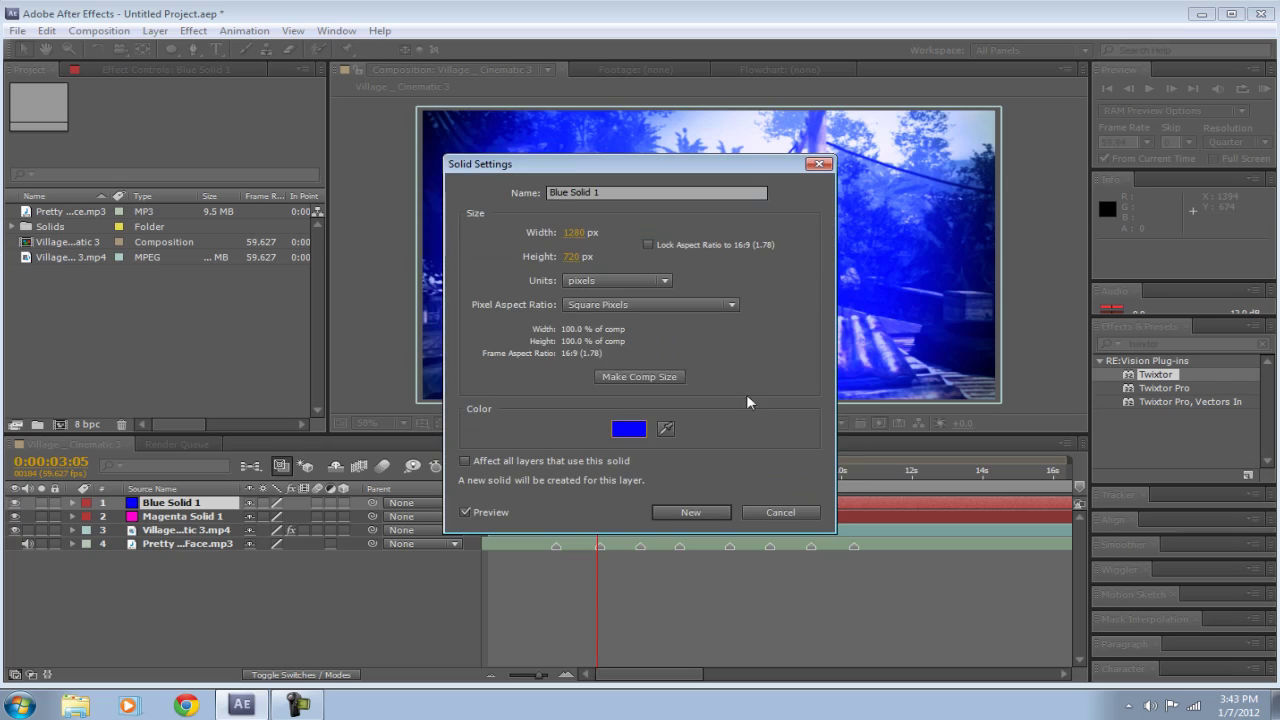
pyautogui.click(691, 515)
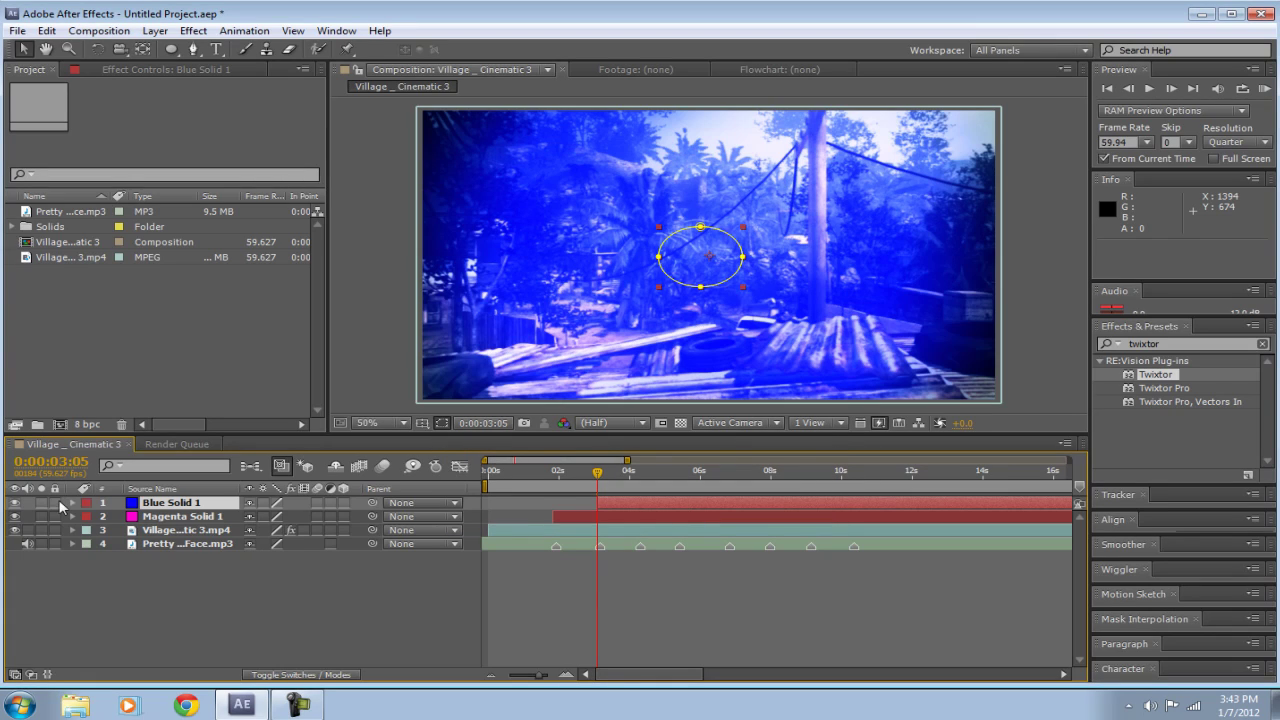
# Keyframe Blue Solid 1's Mask Opacity to 0% at 0:00:04:15 on the next beat.
pyautogui.press('m')
pyautogui.press('m')
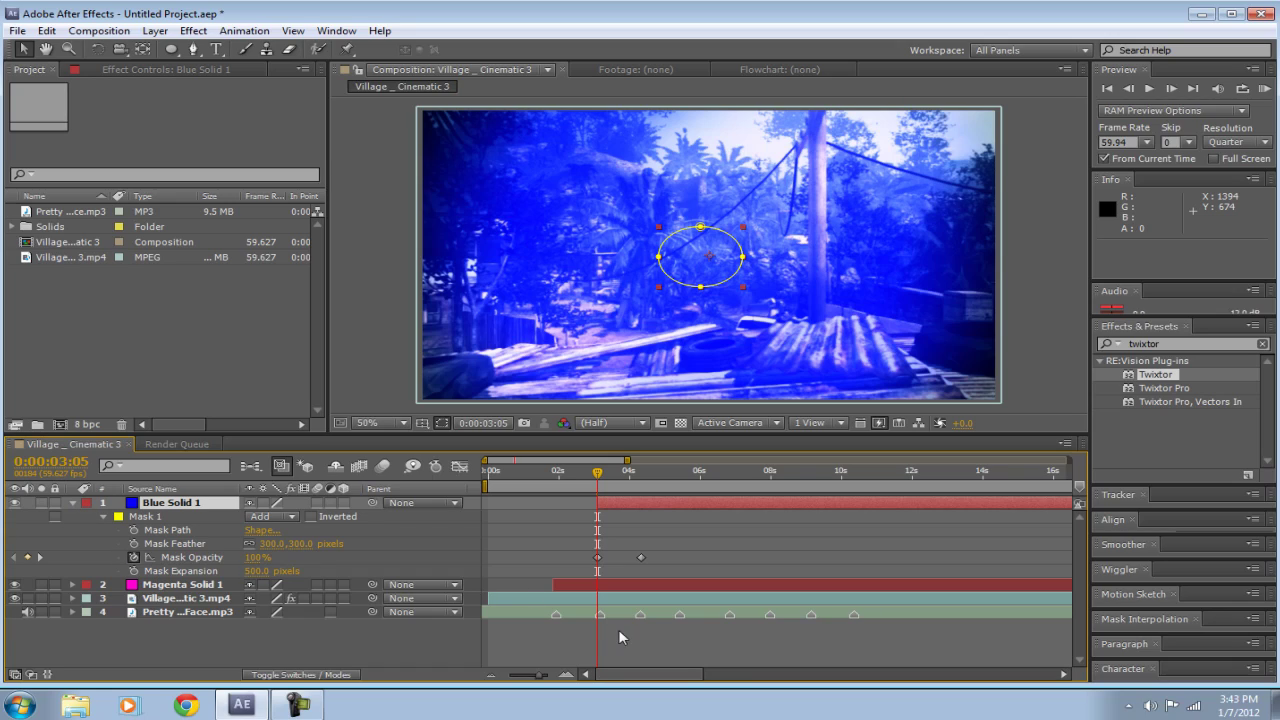
pyautogui.click(641, 480)
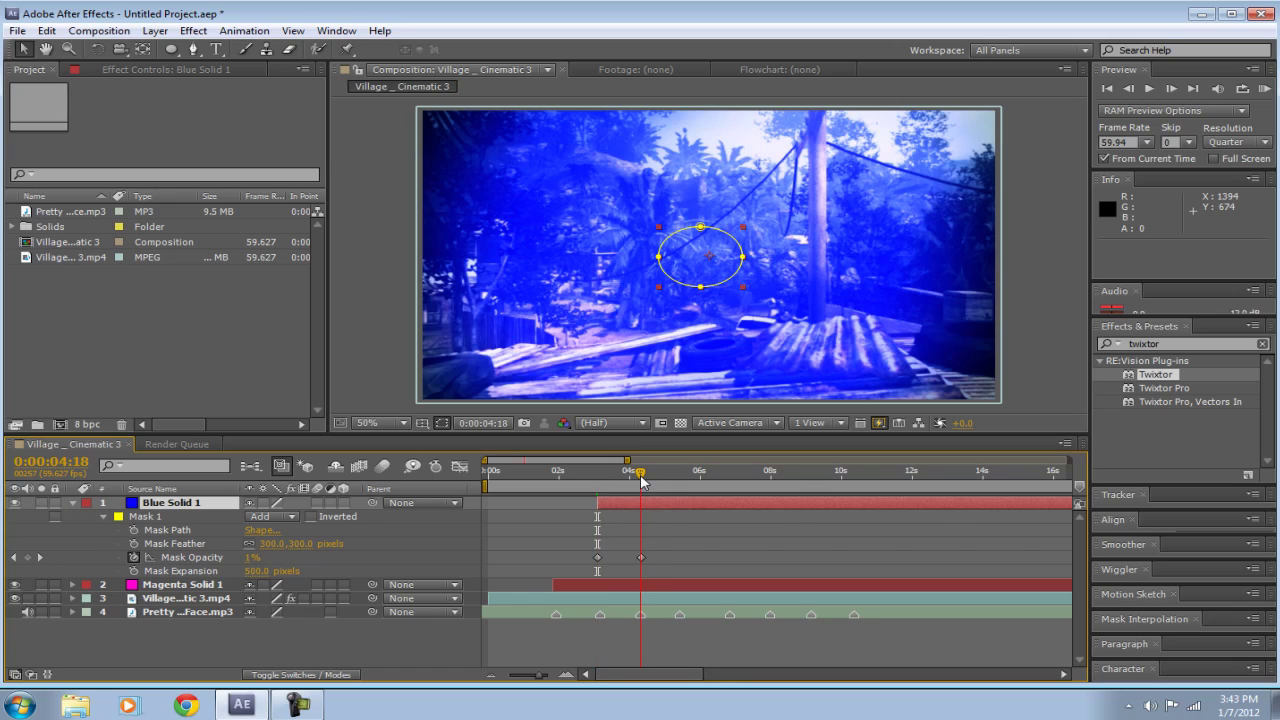
pyautogui.press('pageup')
pyautogui.press('pageup')
pyautogui.press('pageup')
pyautogui.press('pageup')
pyautogui.press('pageup')
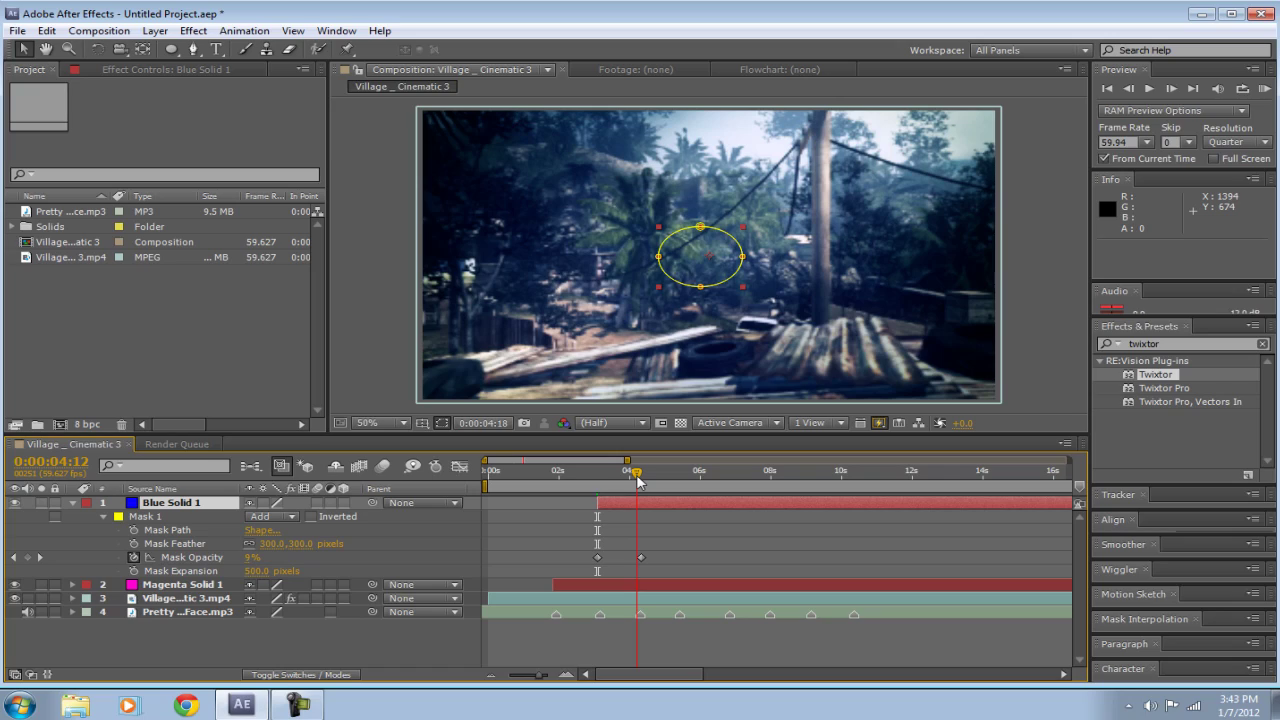
pyautogui.moveTo(638, 482); pyautogui.dragTo(641, 482)
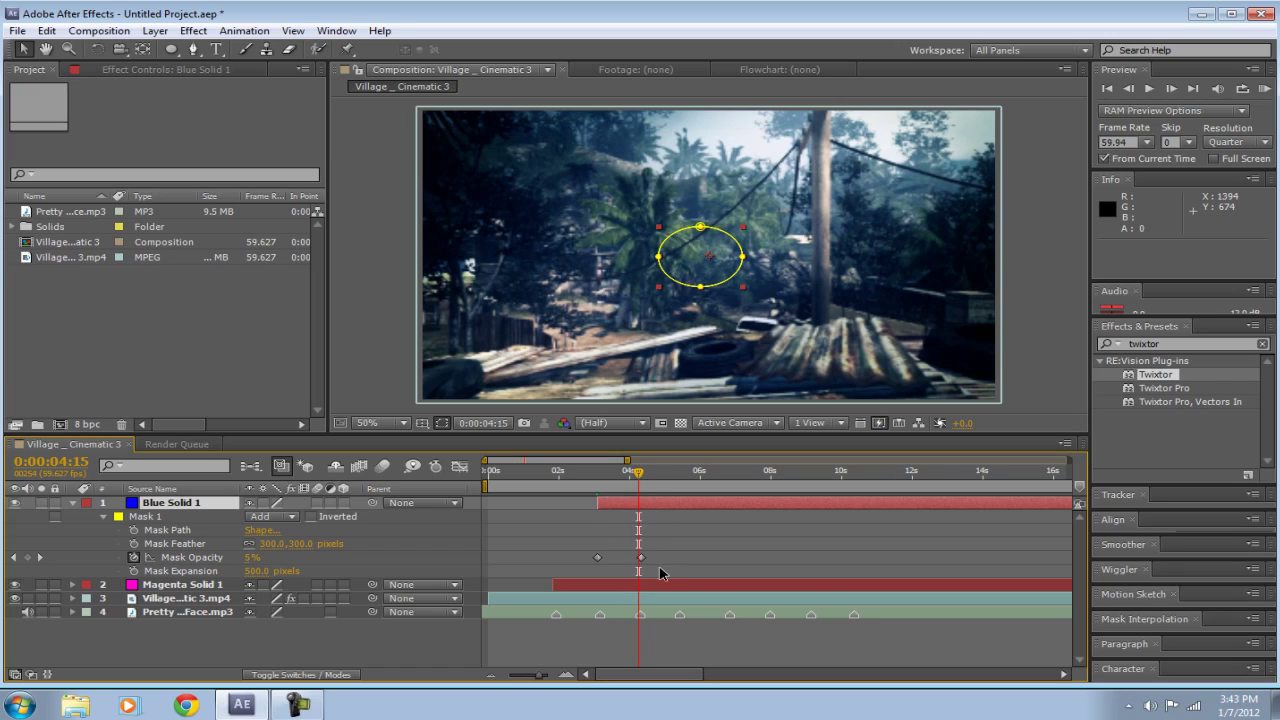
pyautogui.moveTo(543, 676); pyautogui.dragTo(550, 676)
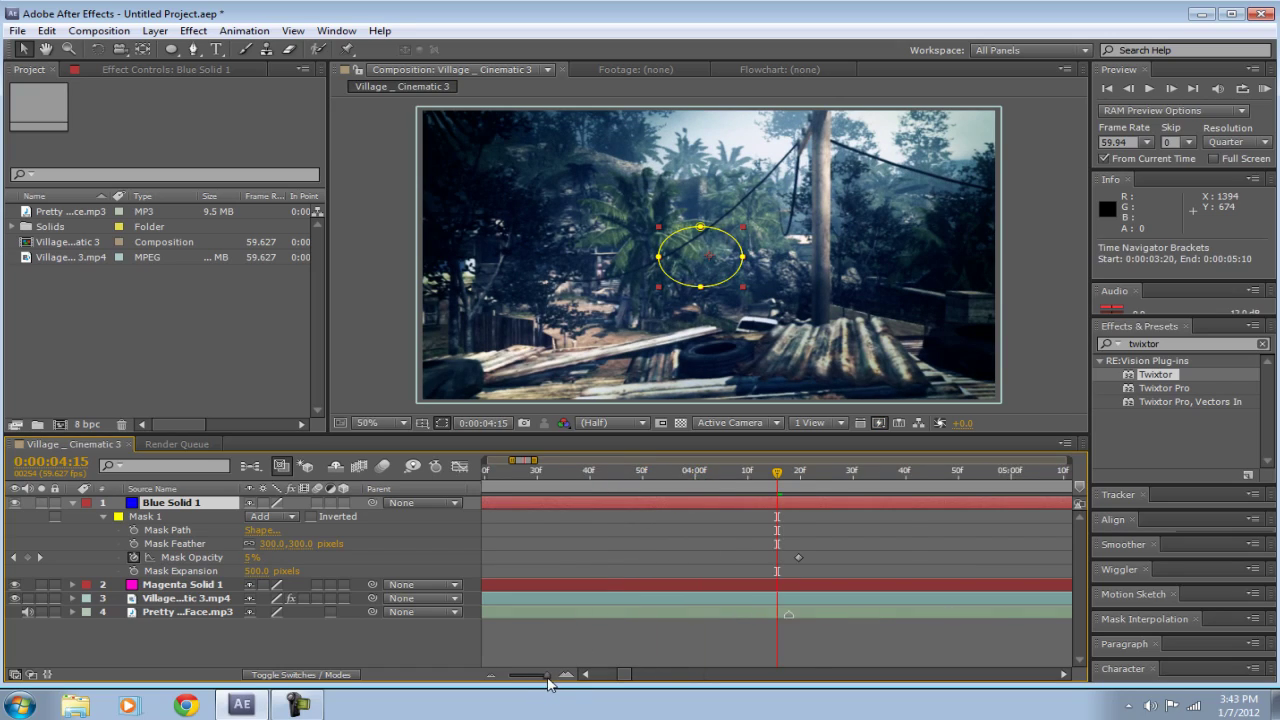
pyautogui.click(957, 557)
pyautogui.hotkey('ctrl', 'c')
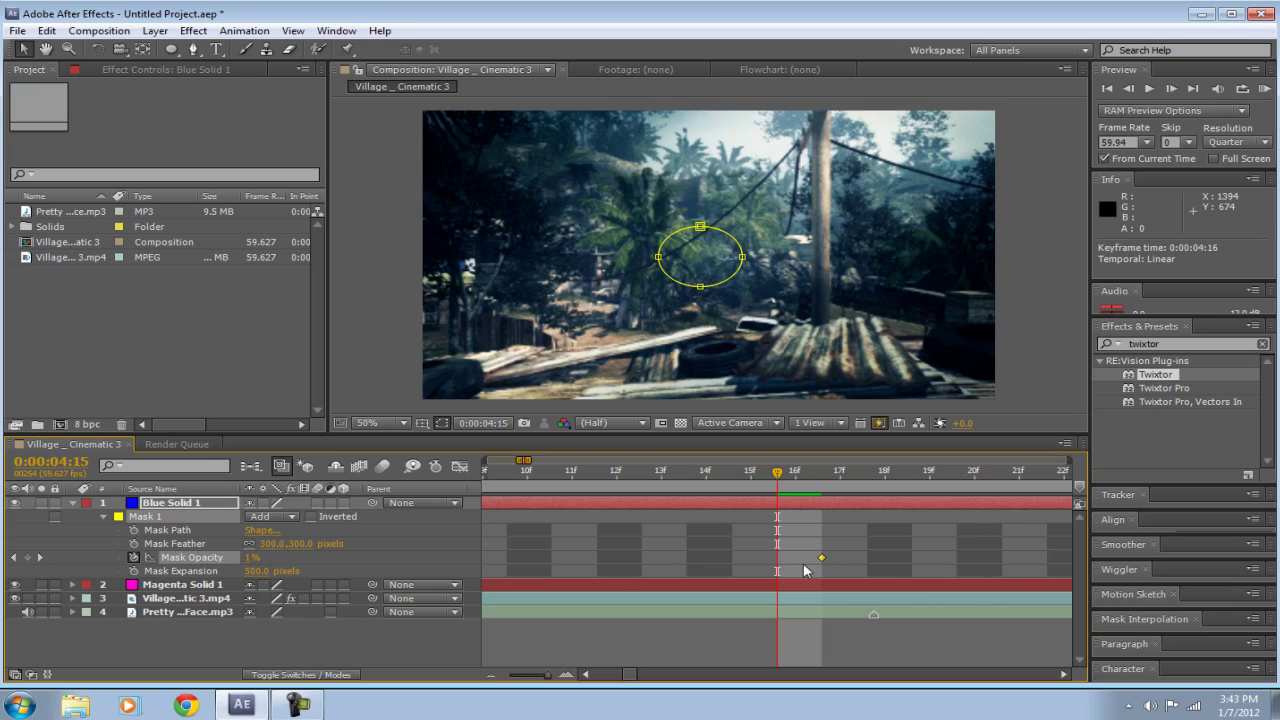
pyautogui.hotkey('ctrl', 'v')
pyautogui.press('-')
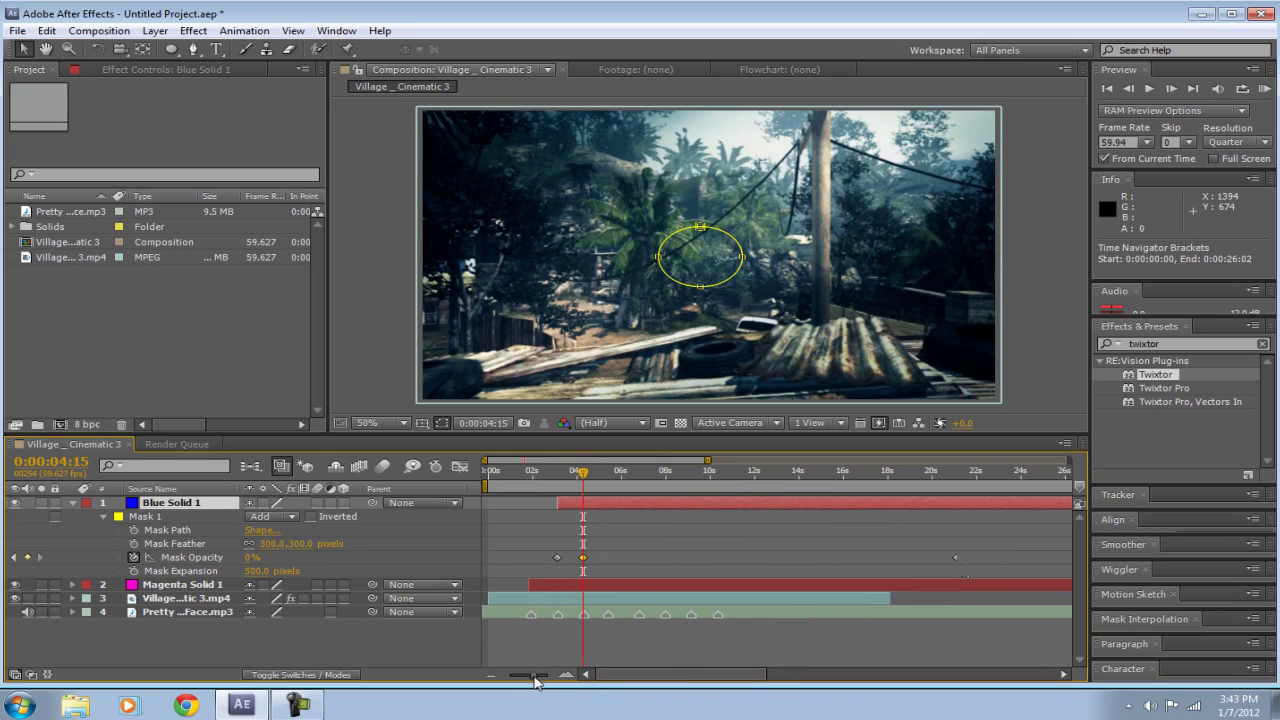
pyautogui.click(106, 517)
pyautogui.click(73, 503)
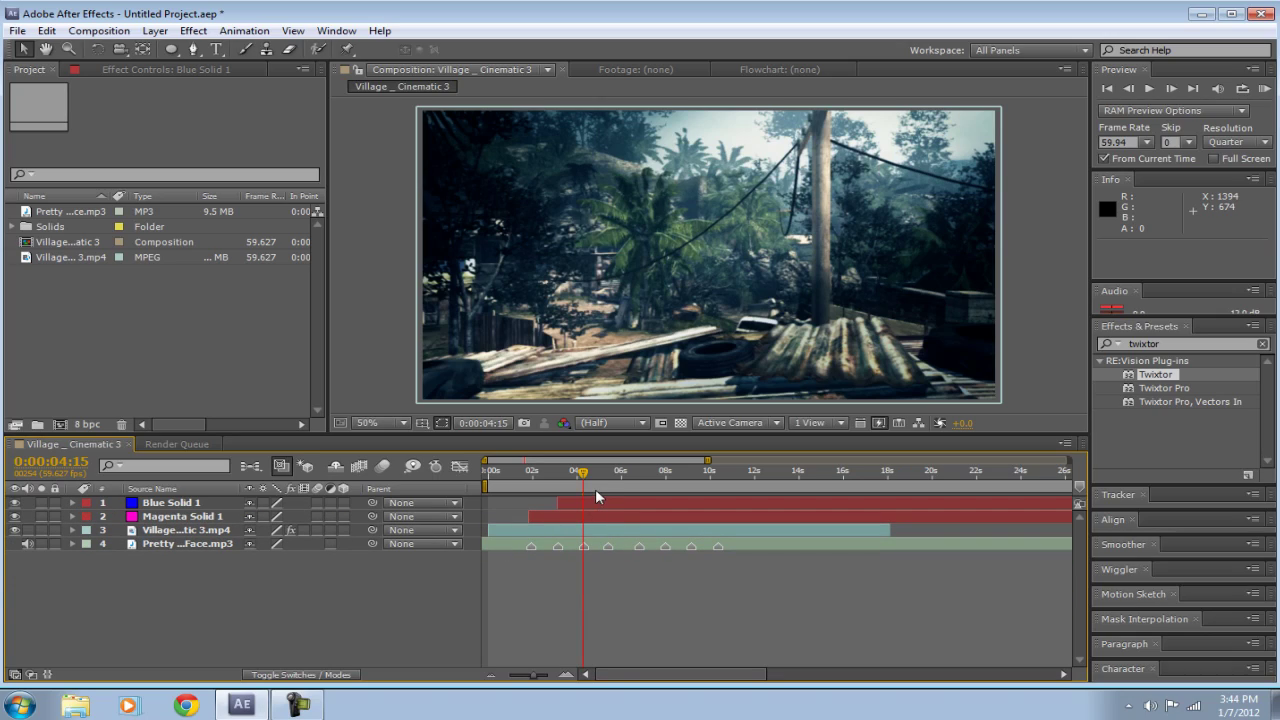
# Duplicate Blue Solid 1 and shift the copy to start at 0:00:04:16 on the next beat.
pyautogui.click(209, 503)
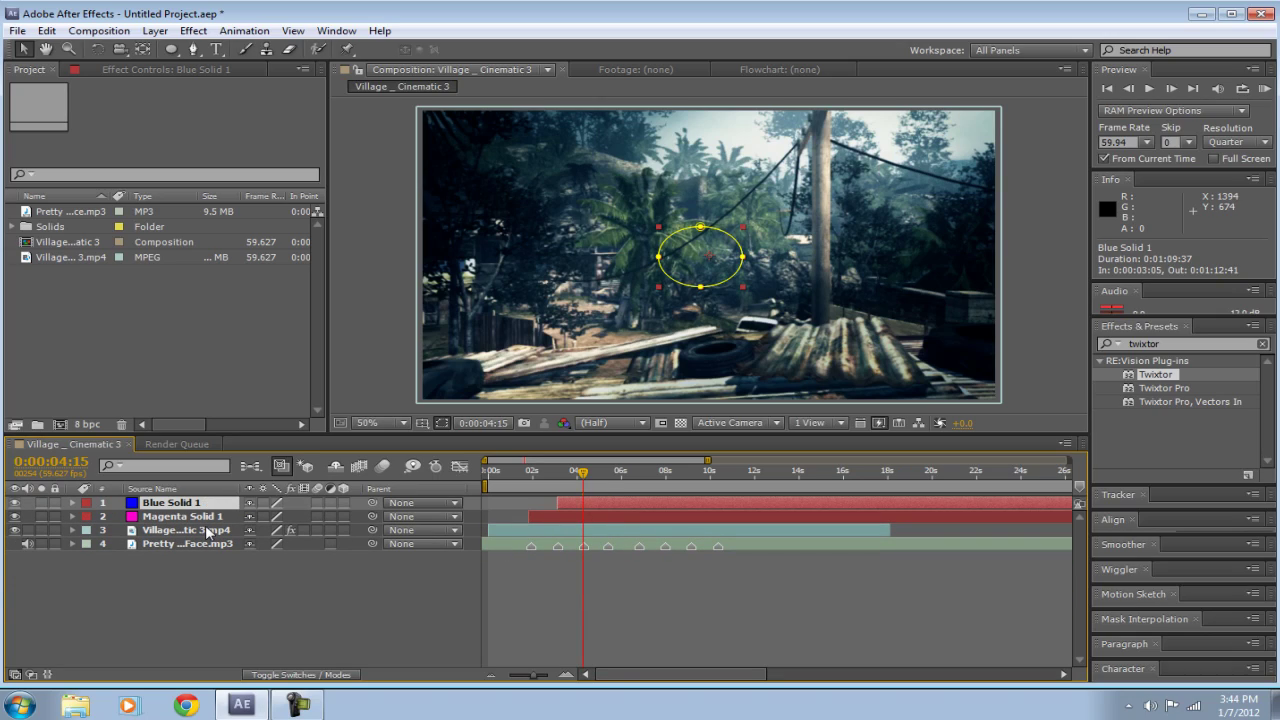
pyautogui.hotkey('ctrl', 'd')
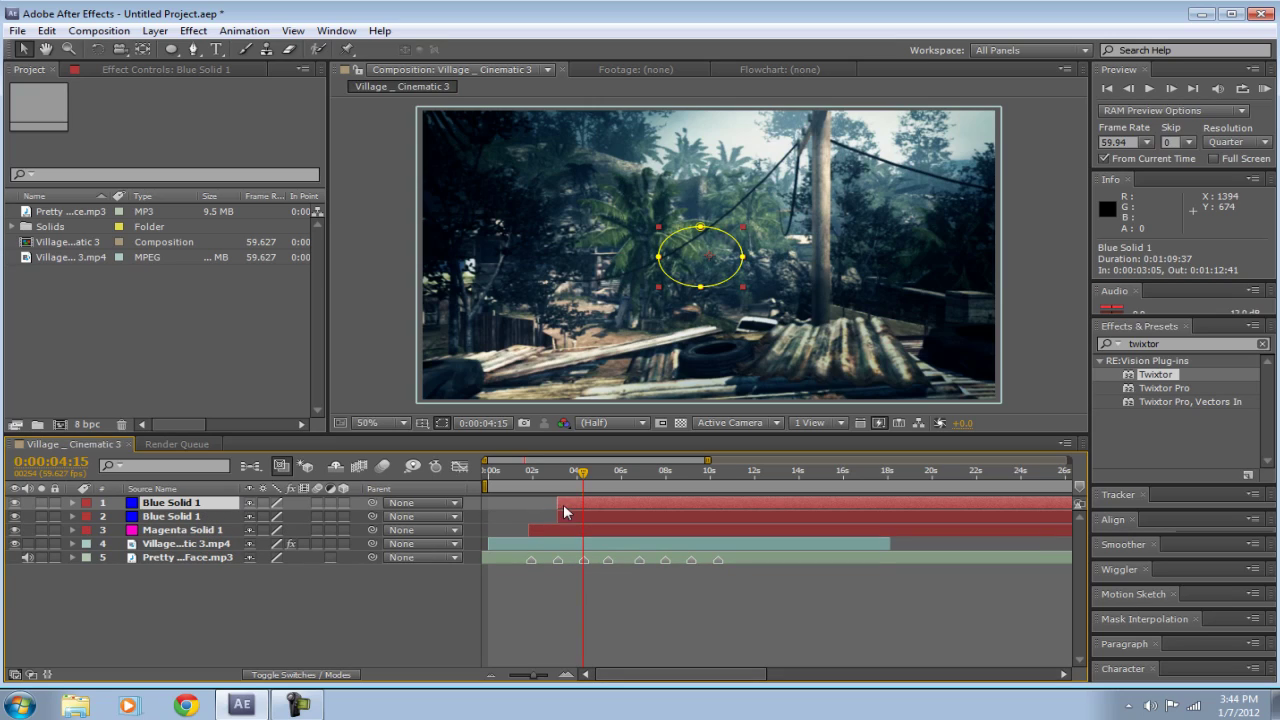
pyautogui.moveTo(621, 501); pyautogui.dragTo(647, 504)
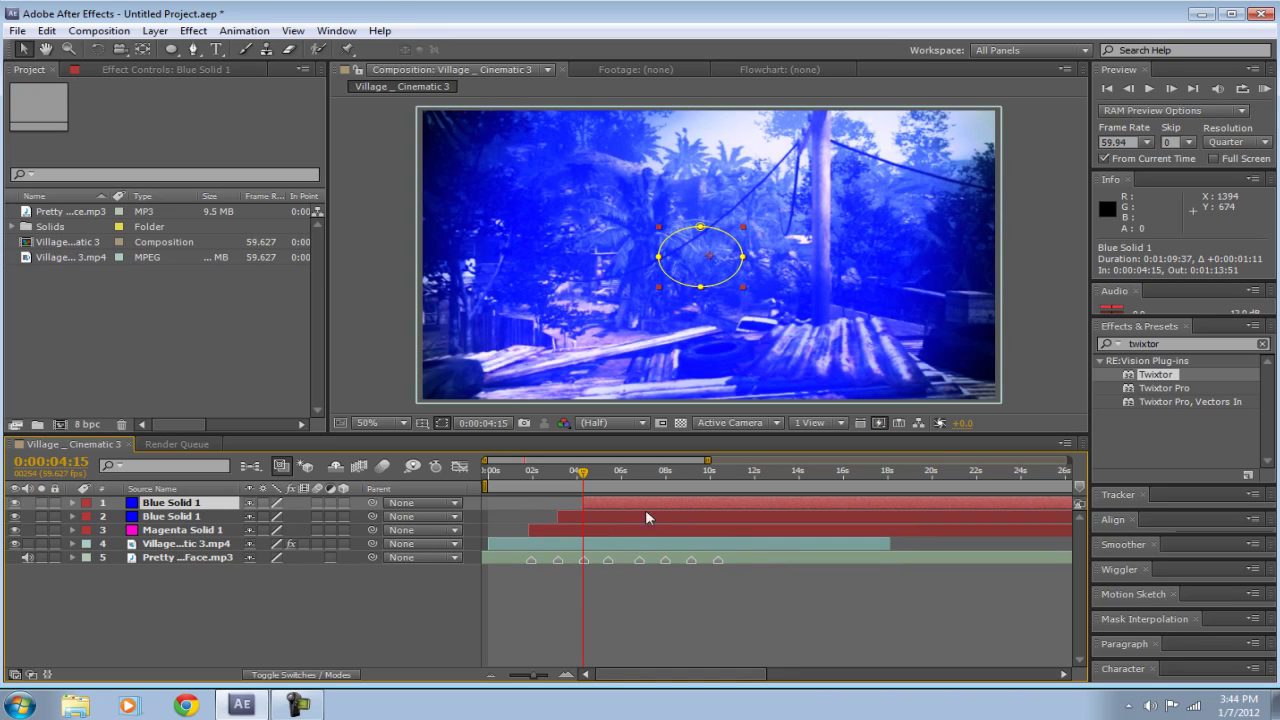
pyautogui.click(1150, 89)
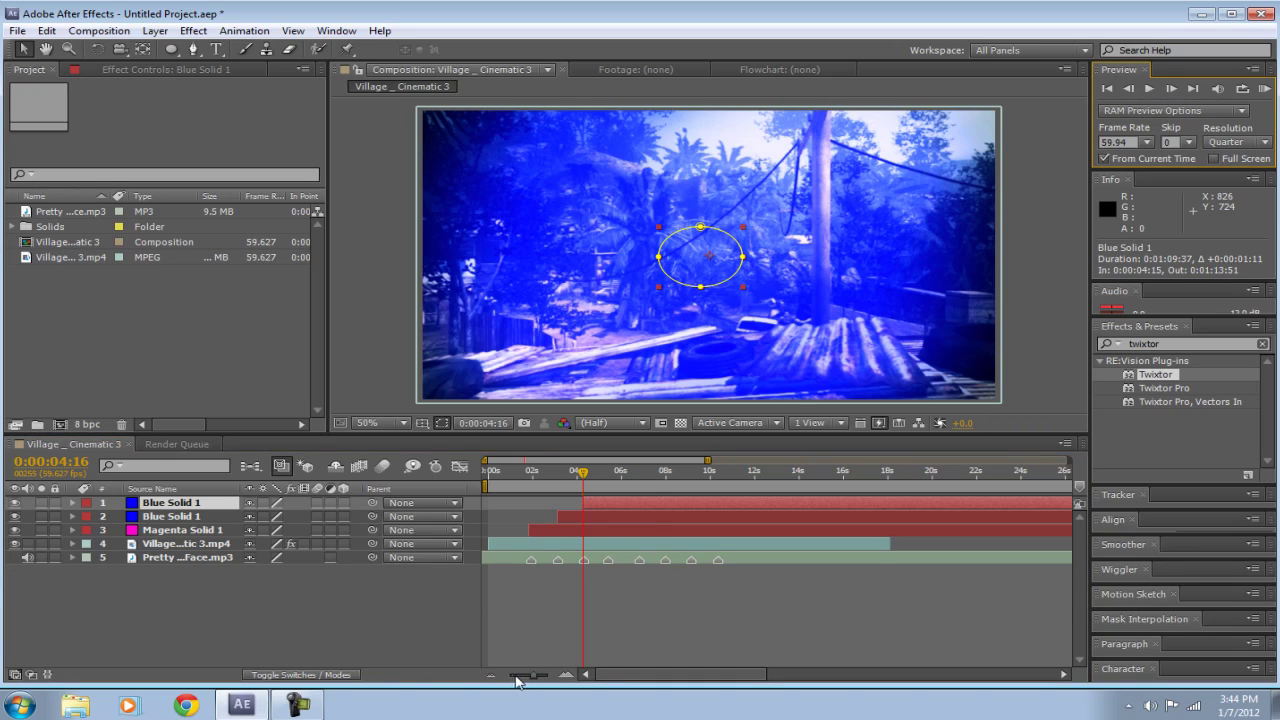
pyautogui.moveTo(517, 677); pyautogui.dragTo(546, 676)
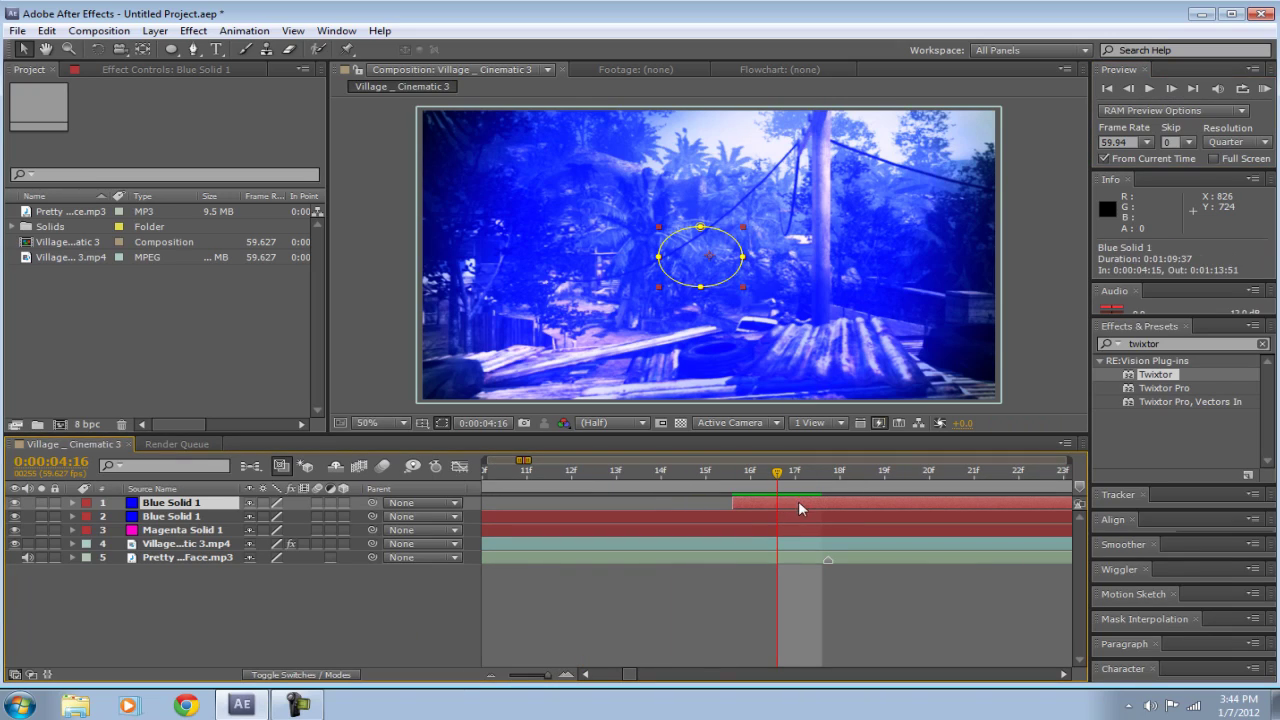
pyautogui.moveTo(547, 677); pyautogui.dragTo(542, 677)
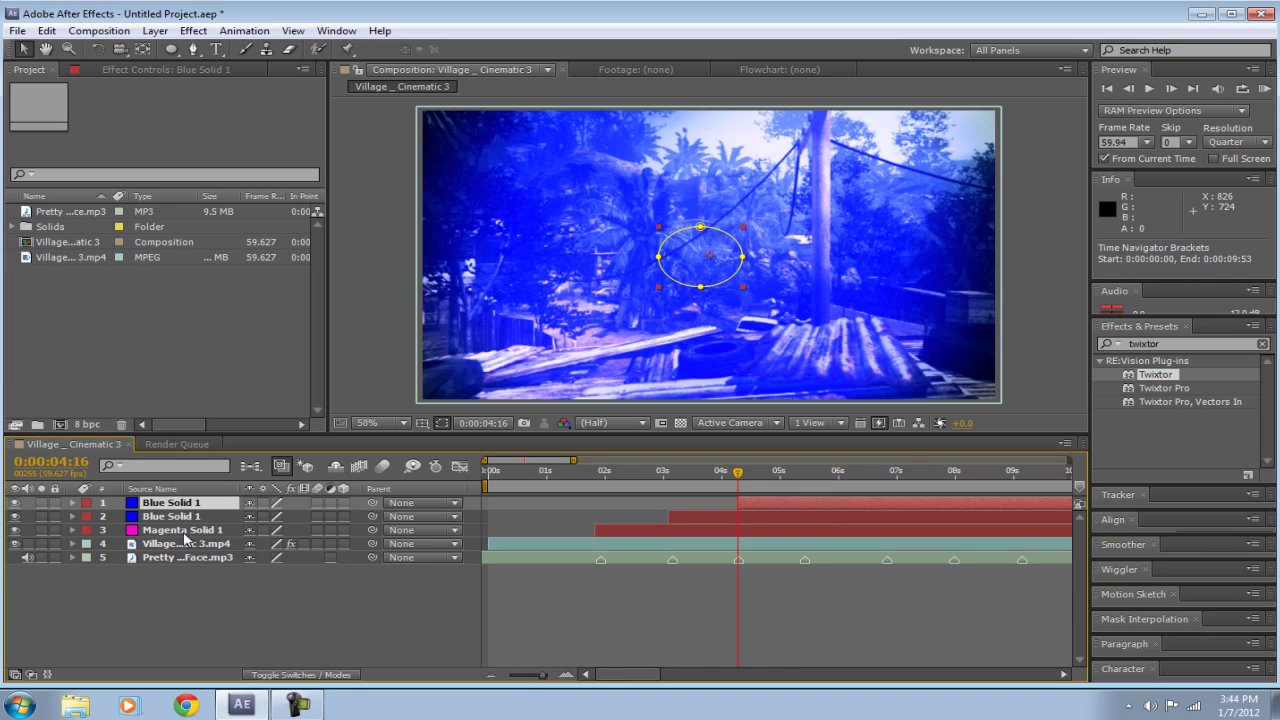
# Recolour the duplicated solid green in its Solid Settings, making it Green Solid 1.
pyautogui.click(155, 31)
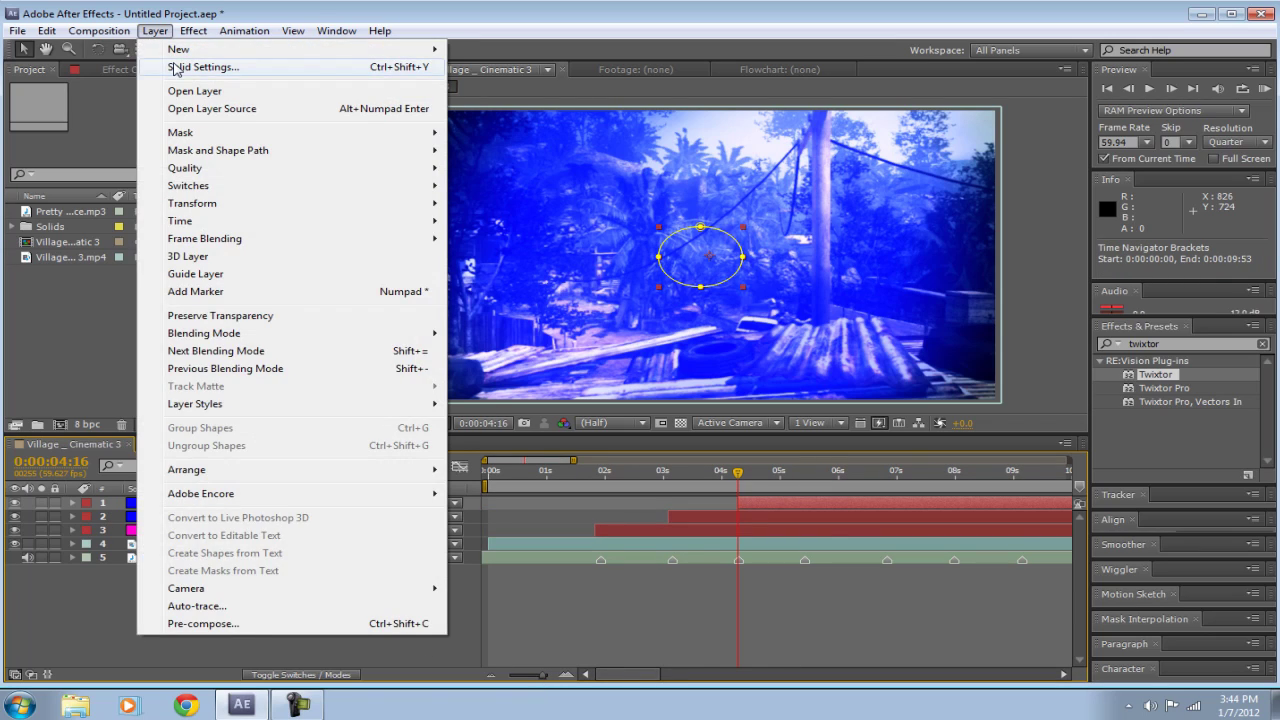
pyautogui.click(175, 68)
pyautogui.click(629, 430)
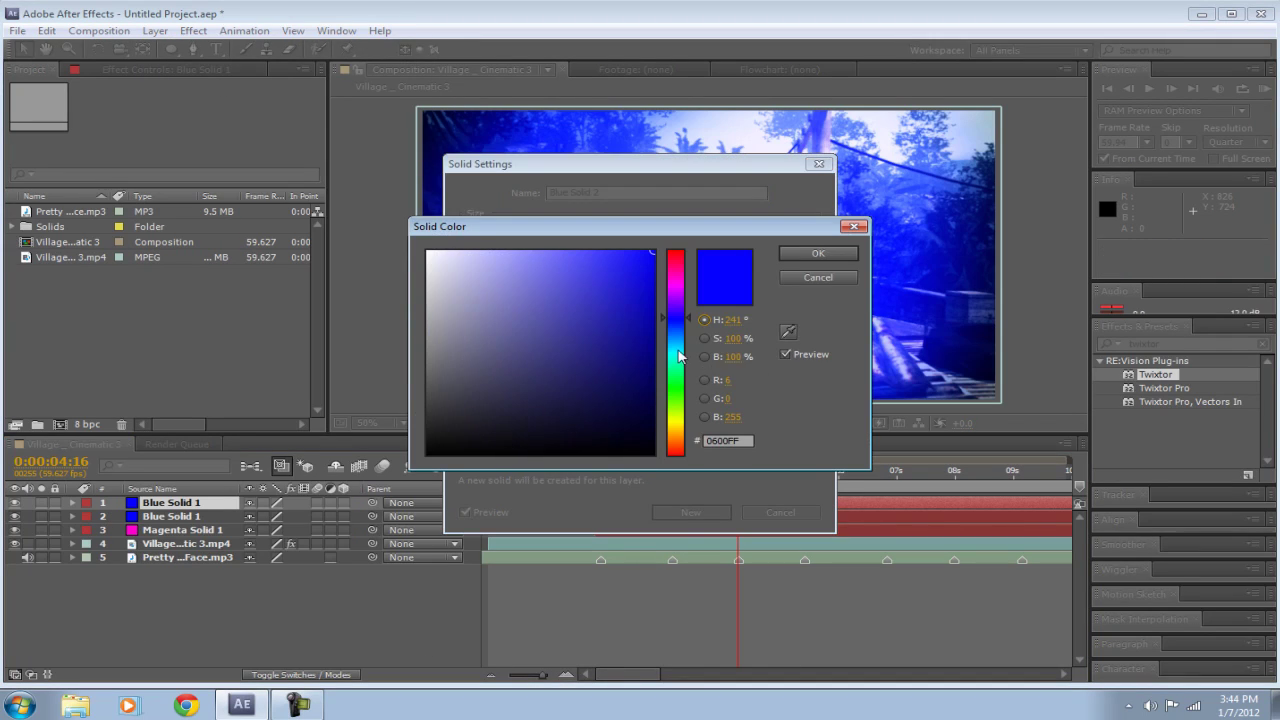
pyautogui.click(676, 386)
pyautogui.click(818, 250)
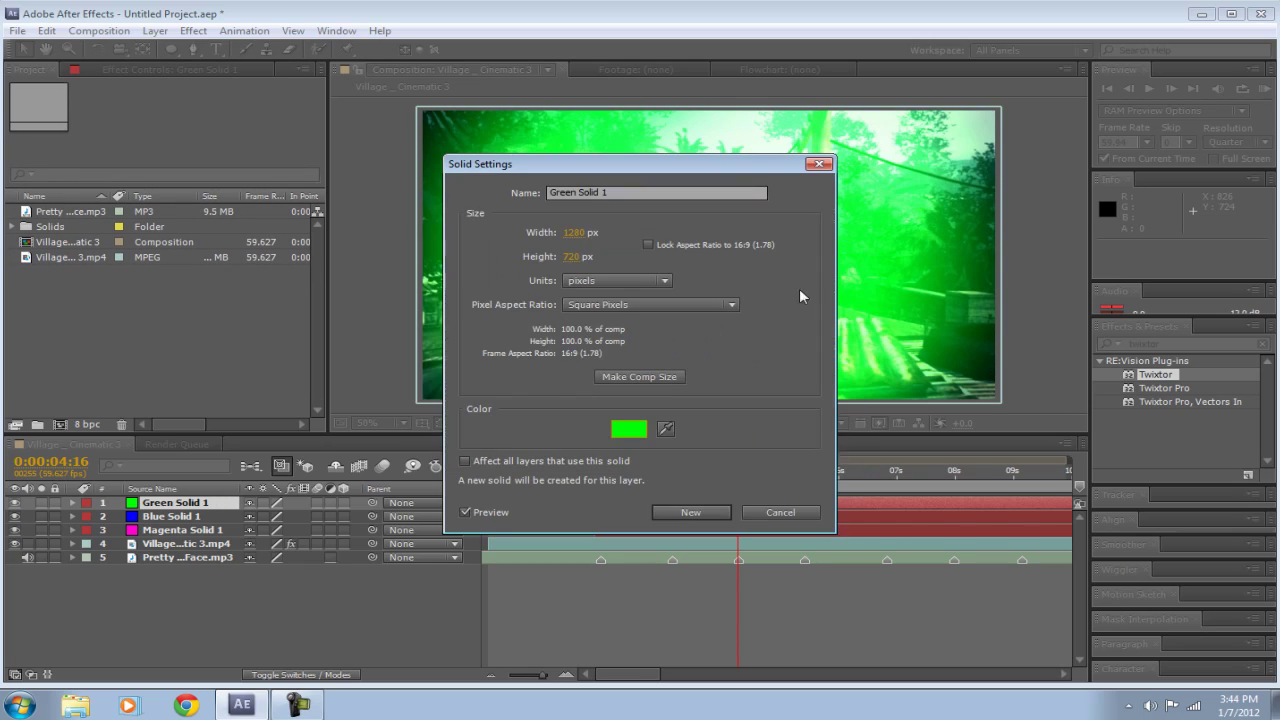
pyautogui.click(680, 510)
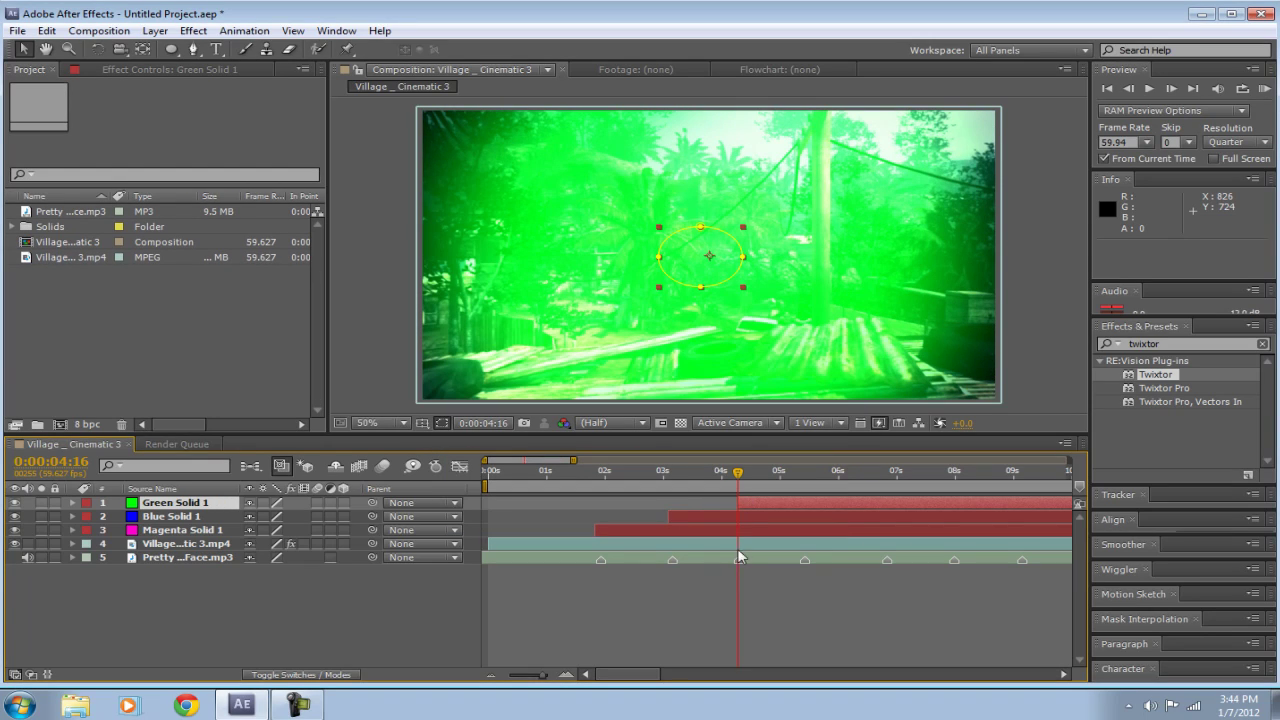
# Reveal all of Green Solid 1's Mask 1 properties and close the stray tracker panel.
pyautogui.press('m')
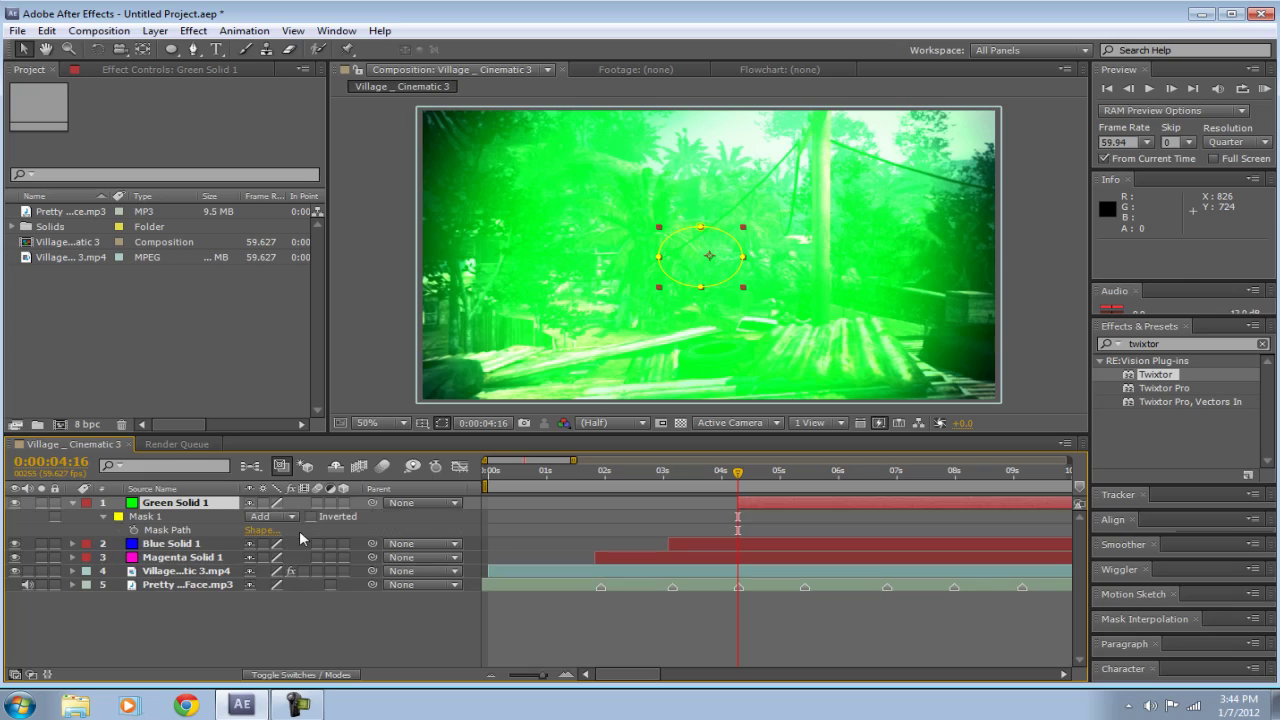
pyautogui.press('m')
pyautogui.press('m')
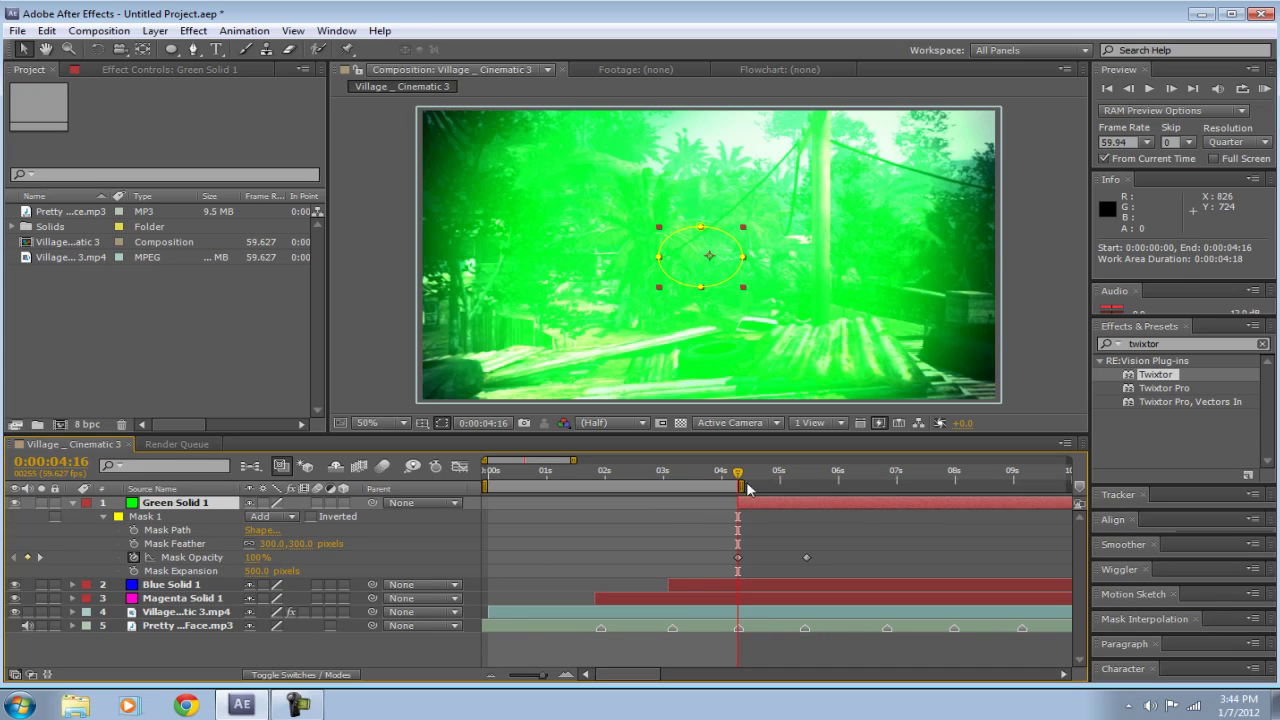
pyautogui.moveTo(746, 487); pyautogui.dragTo(670, 664)
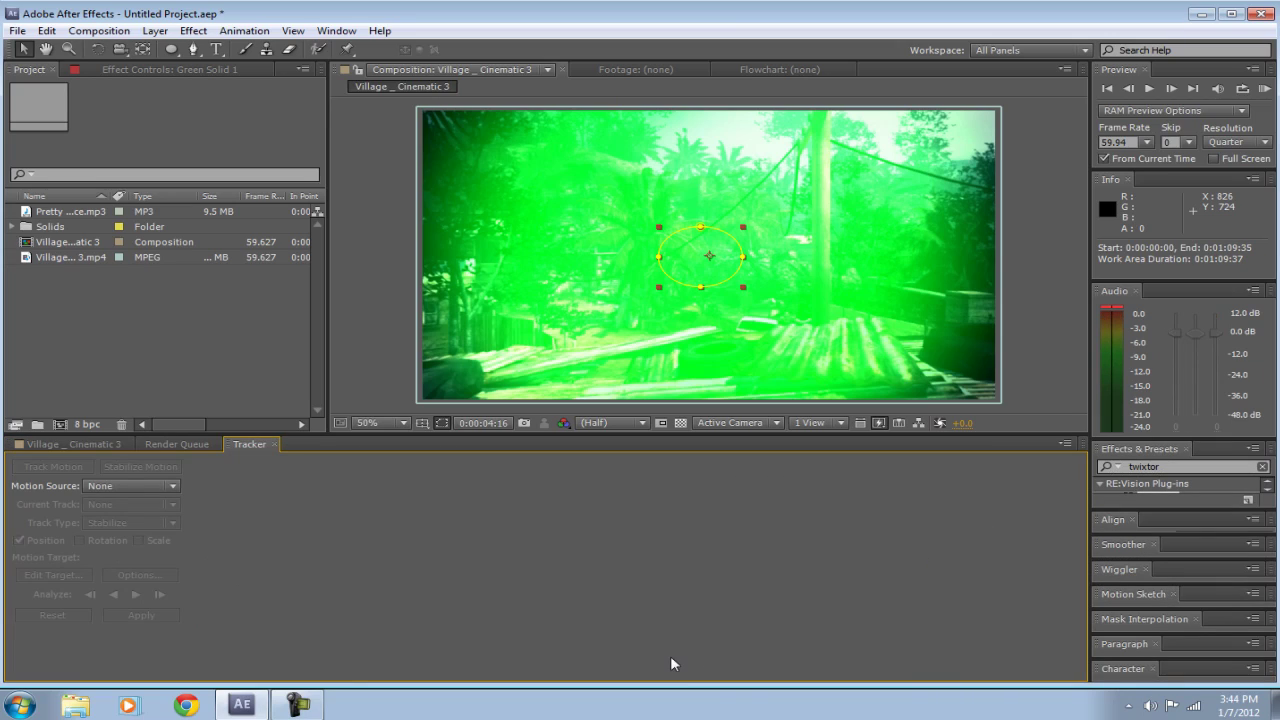
pyautogui.click(62, 444)
pyautogui.click(272, 444)
pyautogui.click(276, 444)
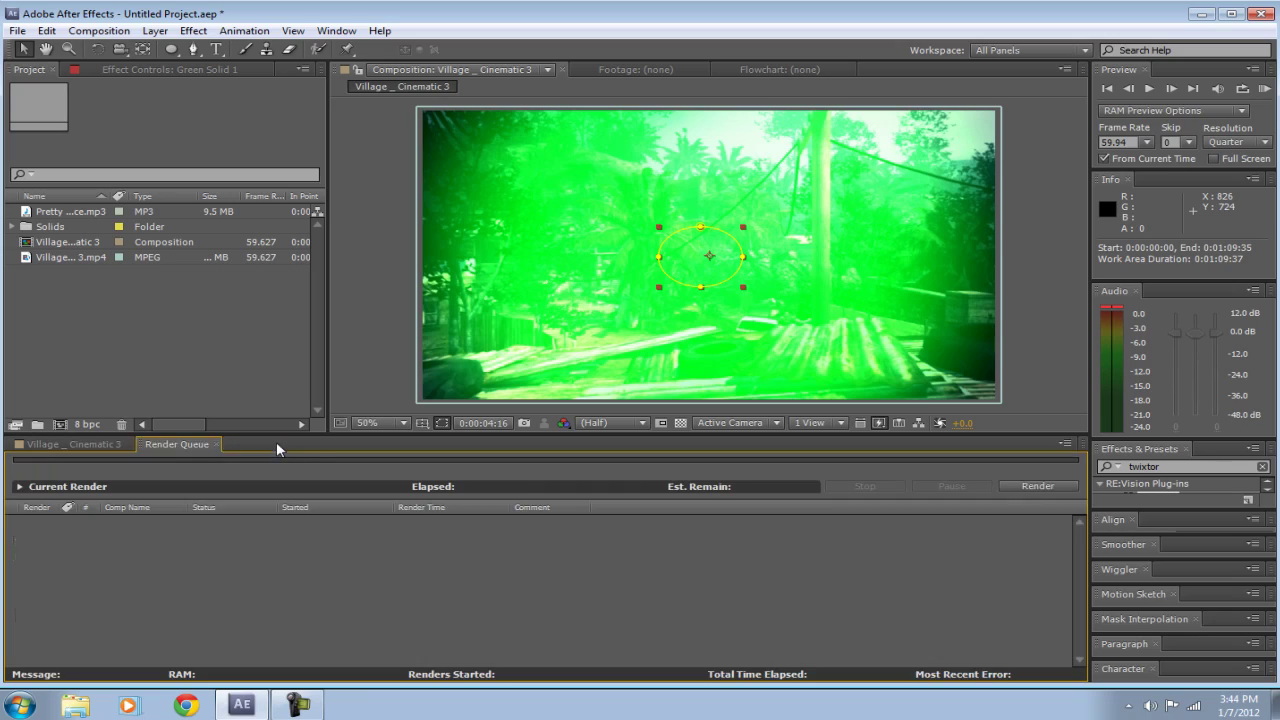
pyautogui.click(100, 444)
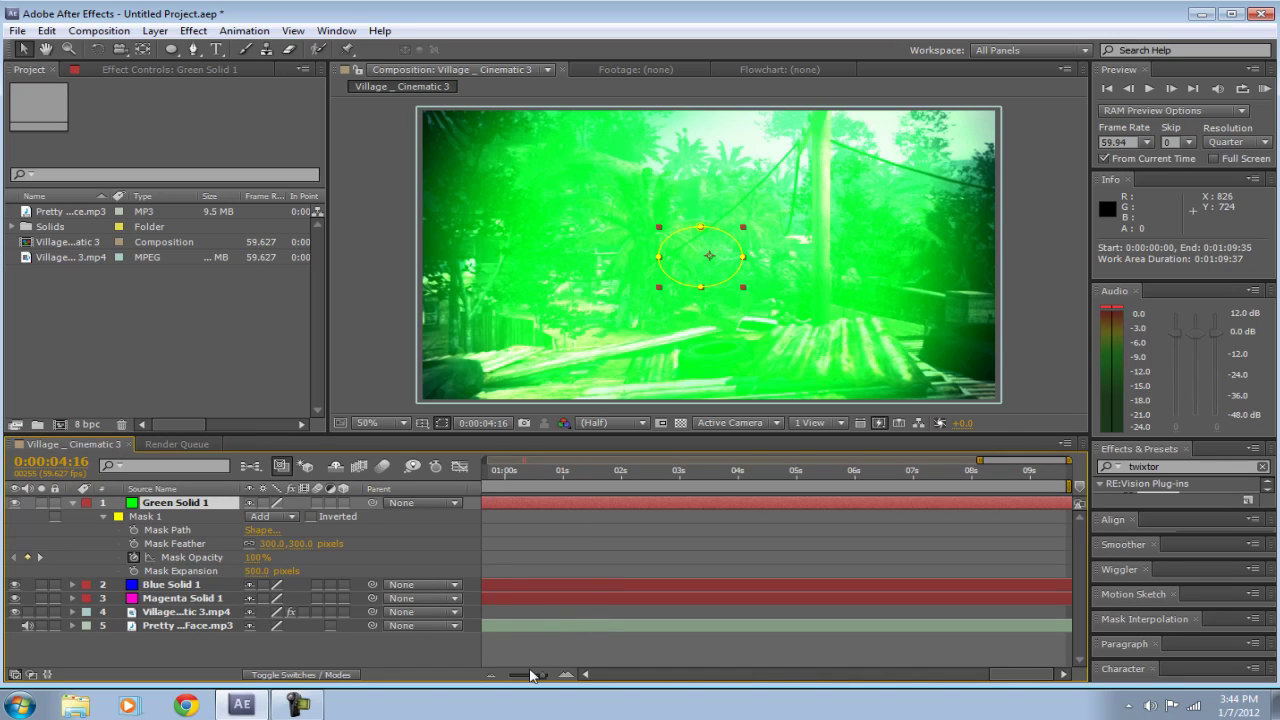
# Move the later 0% mask opacity keyframe onto the next beat, ending at 0:00:05:23.
pyautogui.moveTo(530, 675)
pyautogui.mouseDown()
pyautogui.moveTo(508, 677)
pyautogui.moveTo(546, 678)
pyautogui.mouseUp()
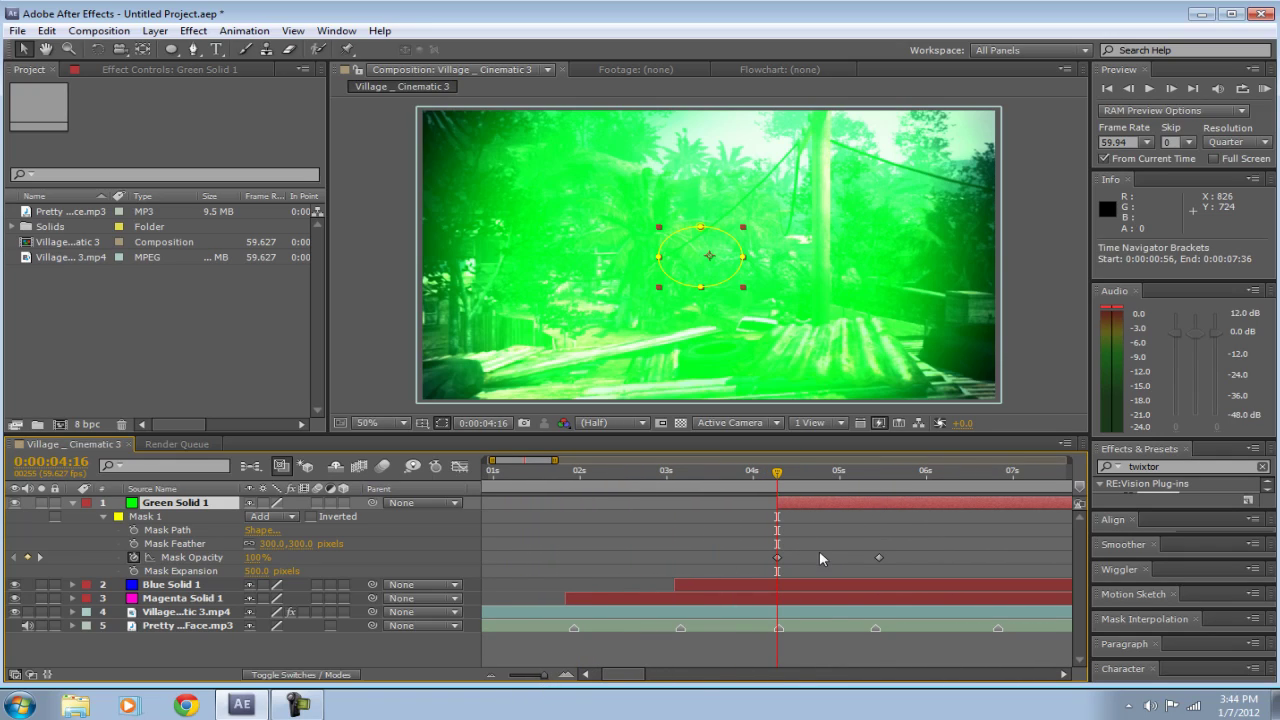
pyautogui.moveTo(547, 677); pyautogui.dragTo(542, 677)
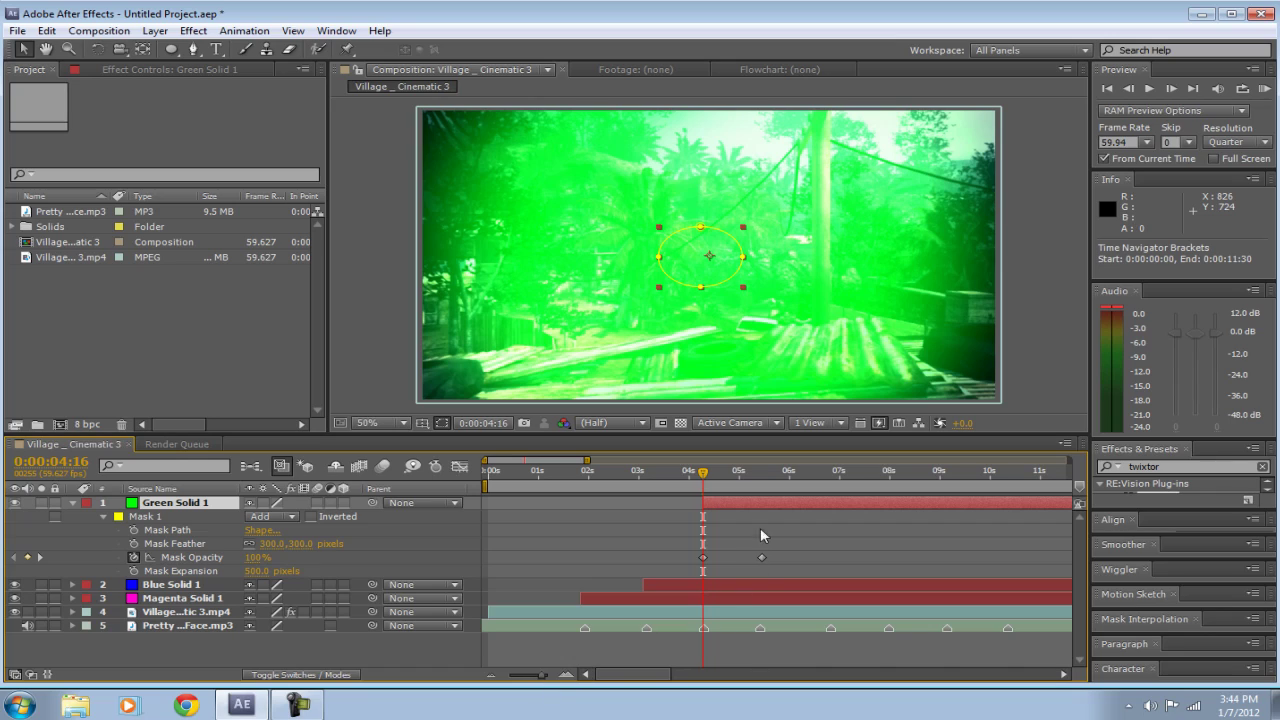
pyautogui.click(757, 481)
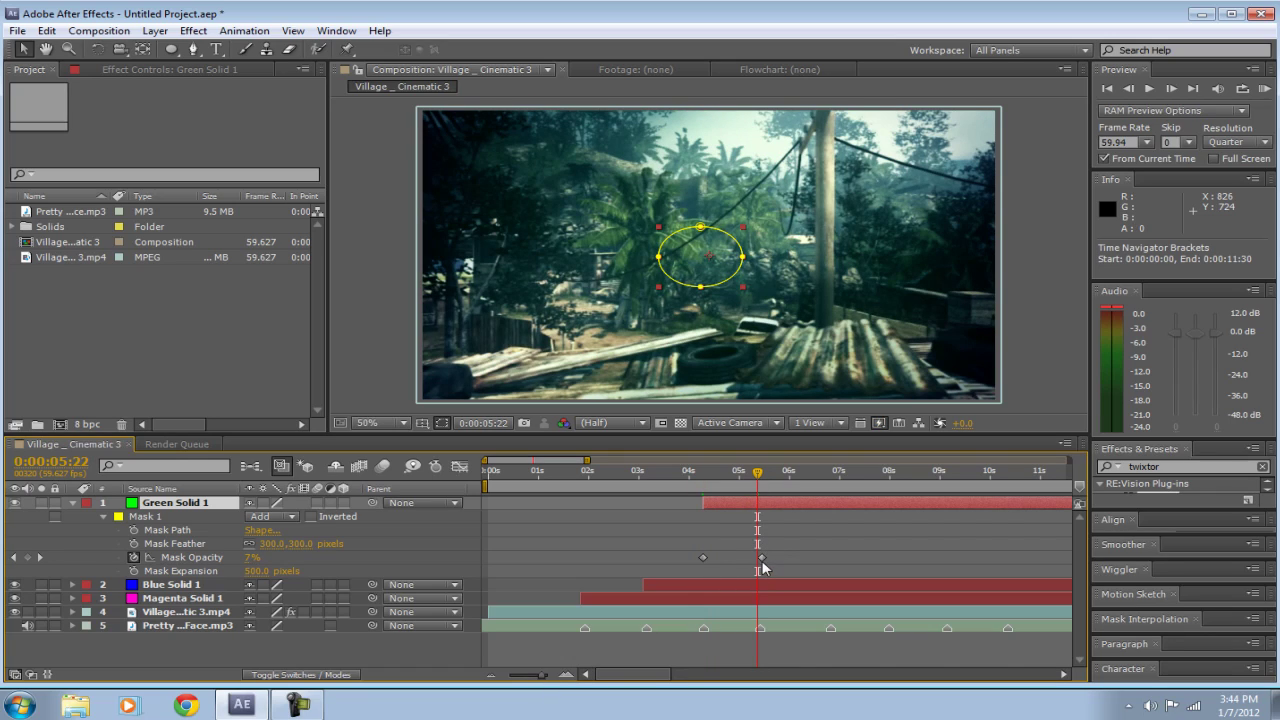
pyautogui.moveTo(762, 558); pyautogui.dragTo(757, 558)
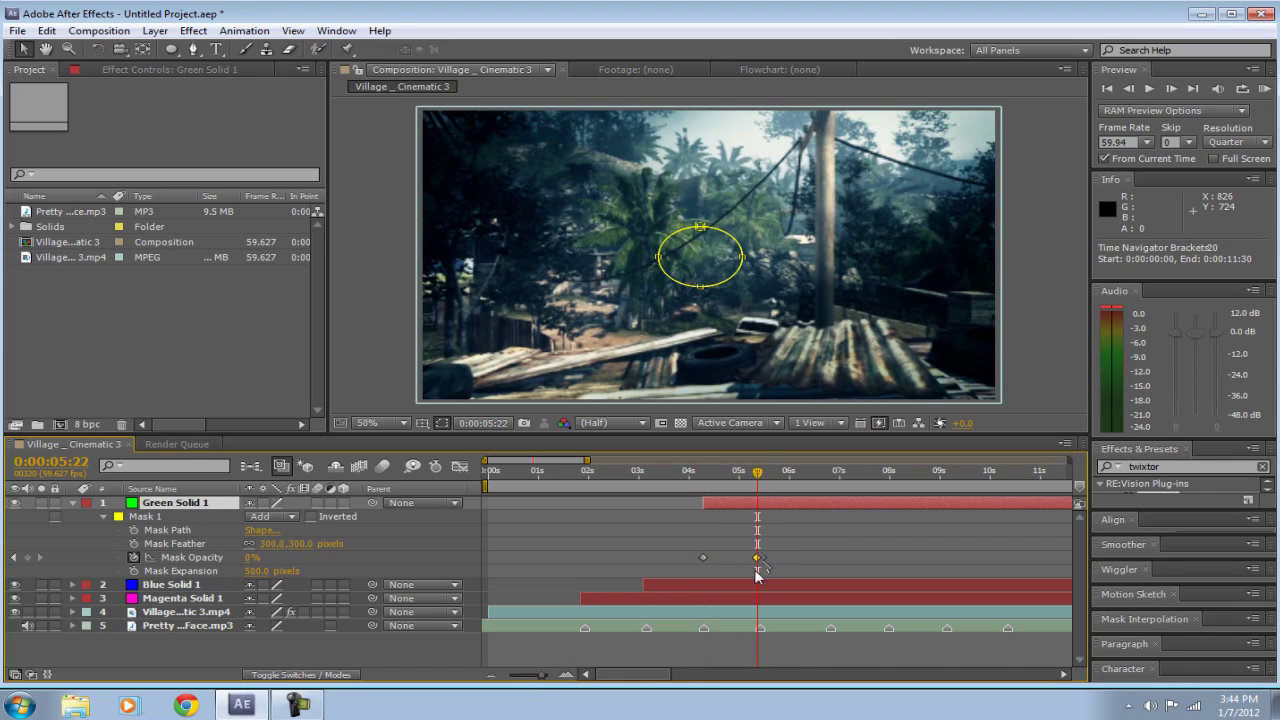
pyautogui.moveTo(542, 677); pyautogui.dragTo(548, 677)
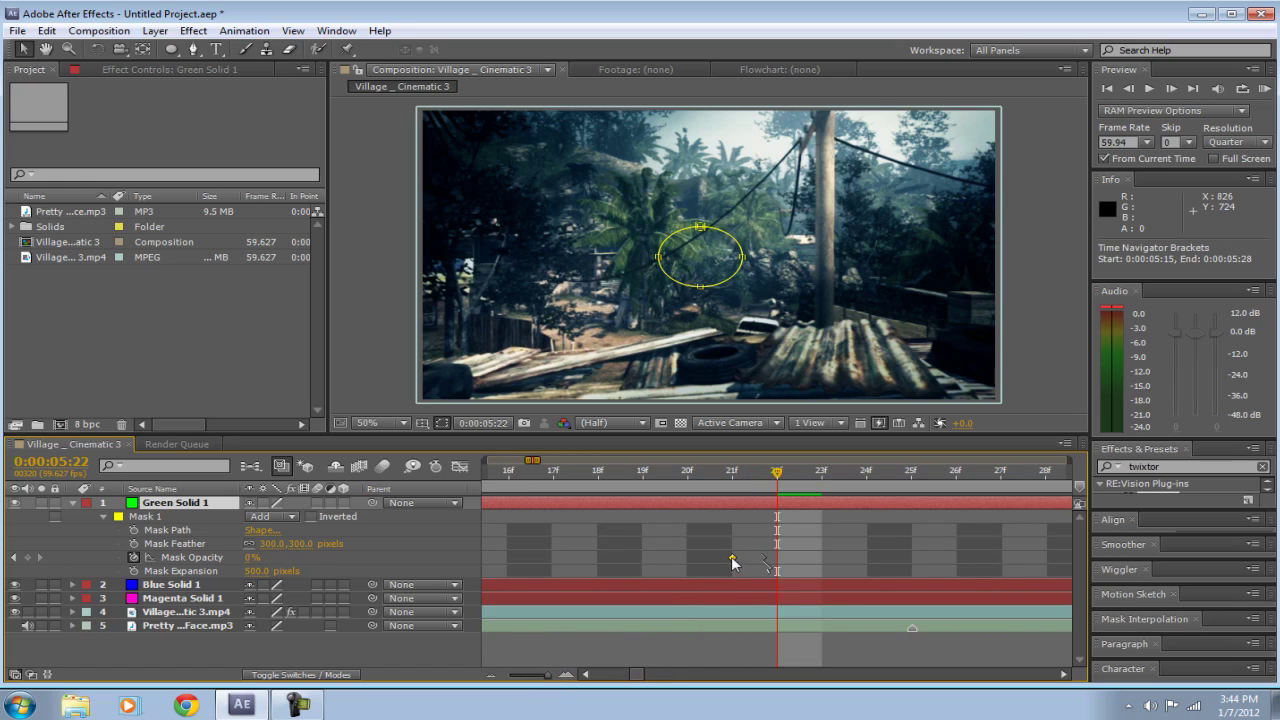
pyautogui.click(1171, 89)
pyautogui.moveTo(548, 676); pyautogui.dragTo(510, 676)
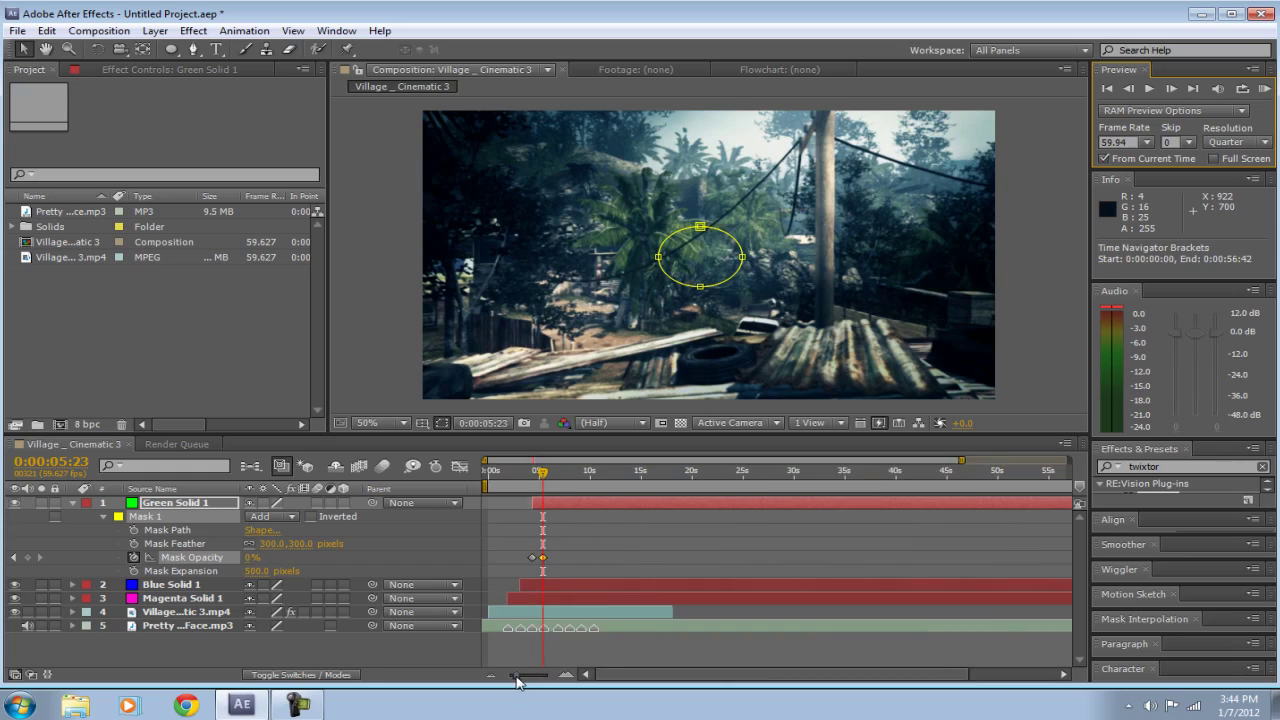
# Collapse Green Solid 1's mask and layer properties and deselect all layers.
pyautogui.click(103, 516)
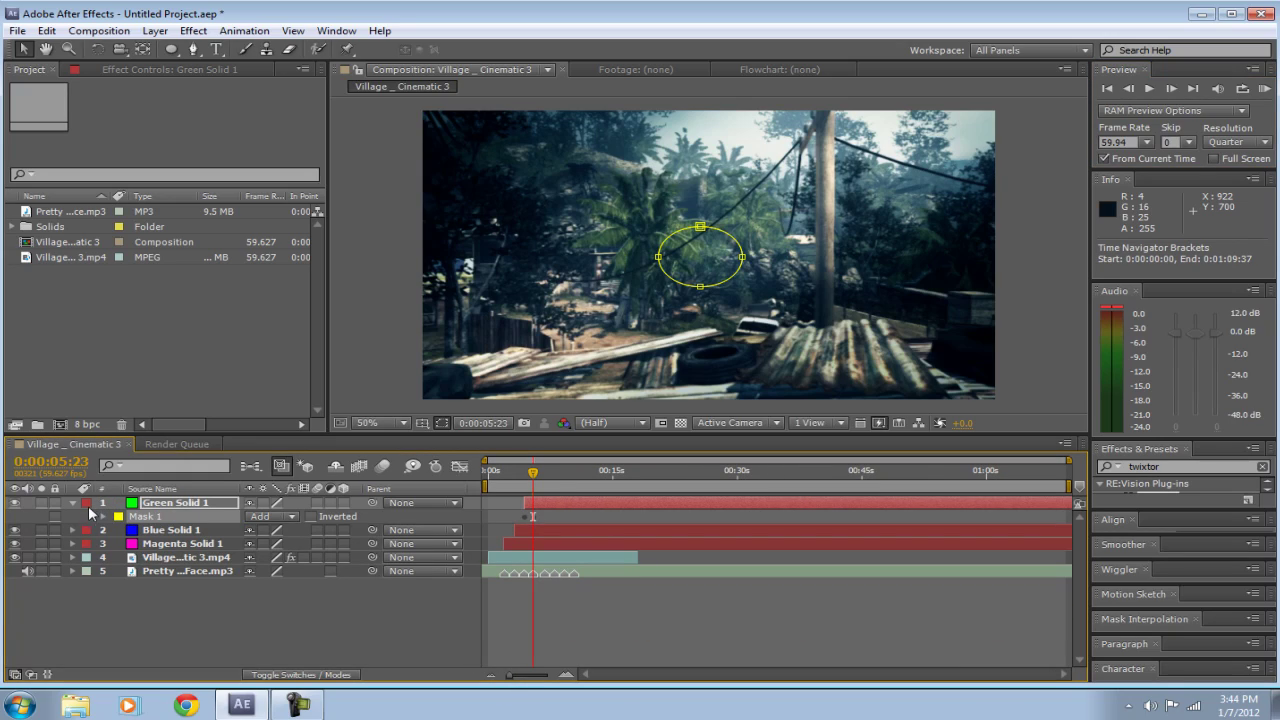
pyautogui.press('F2')
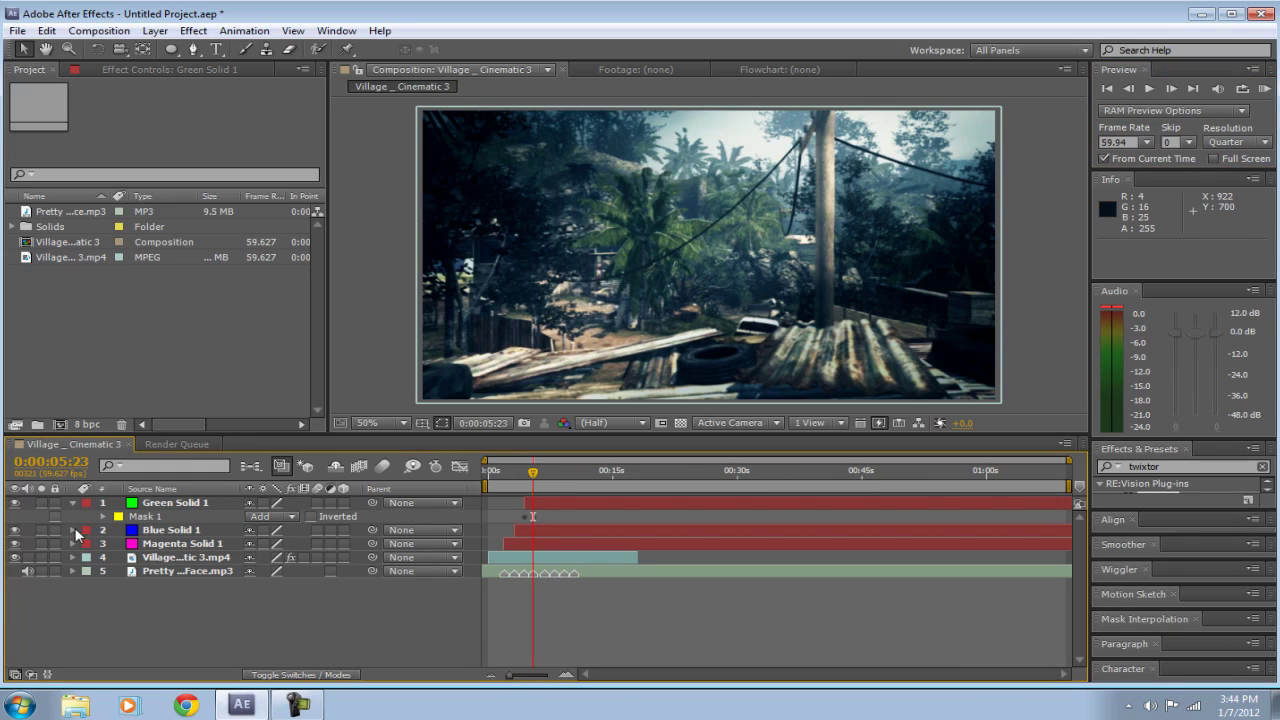
pyautogui.click(72, 502)
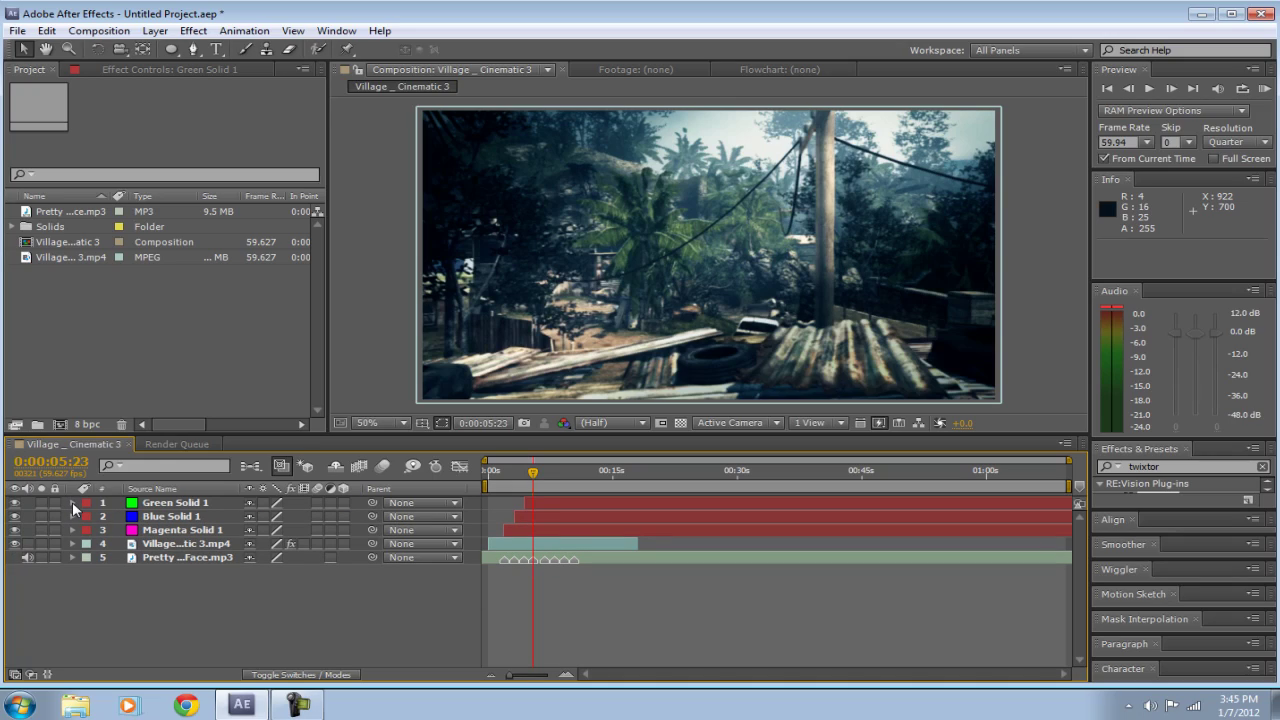
# Duplicate Green Solid 1 and align the copy to start at 0:00:05:23.
pyautogui.click(155, 506)
pyautogui.hotkey('ctrl', 'd')
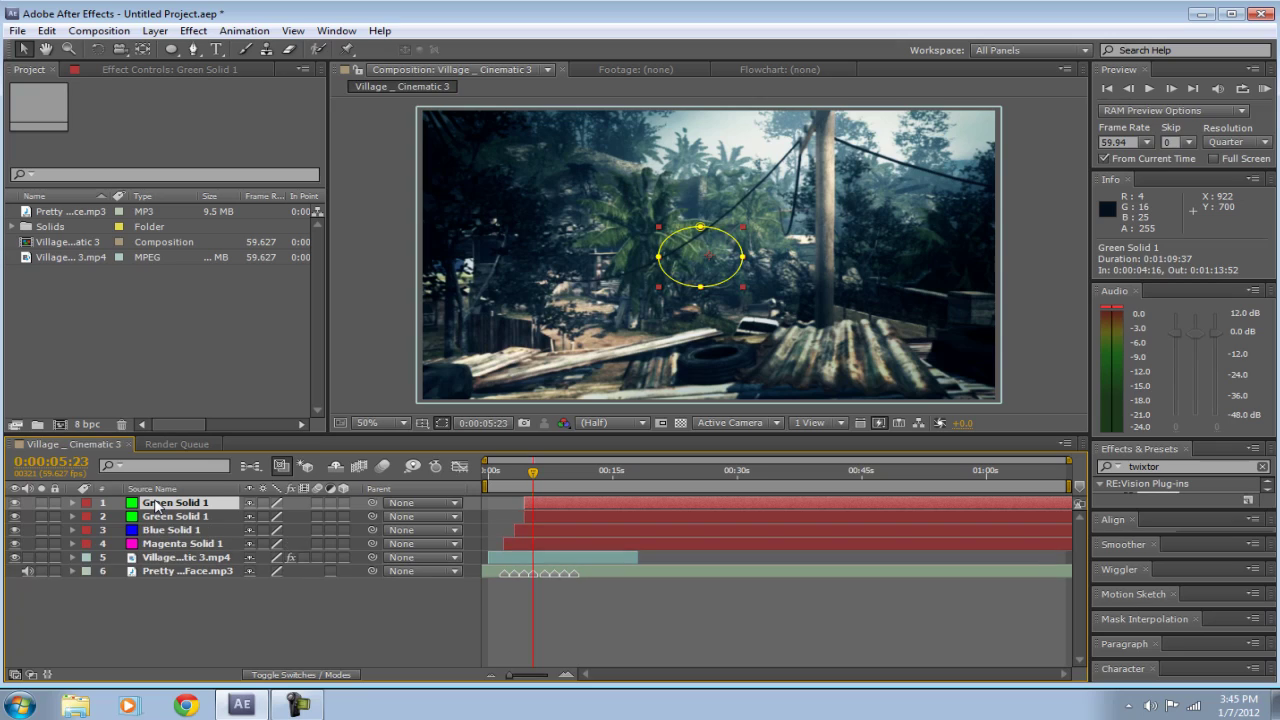
pyautogui.moveTo(580, 504); pyautogui.dragTo(580, 505)
pyautogui.moveTo(530, 677); pyautogui.dragTo(548, 678)
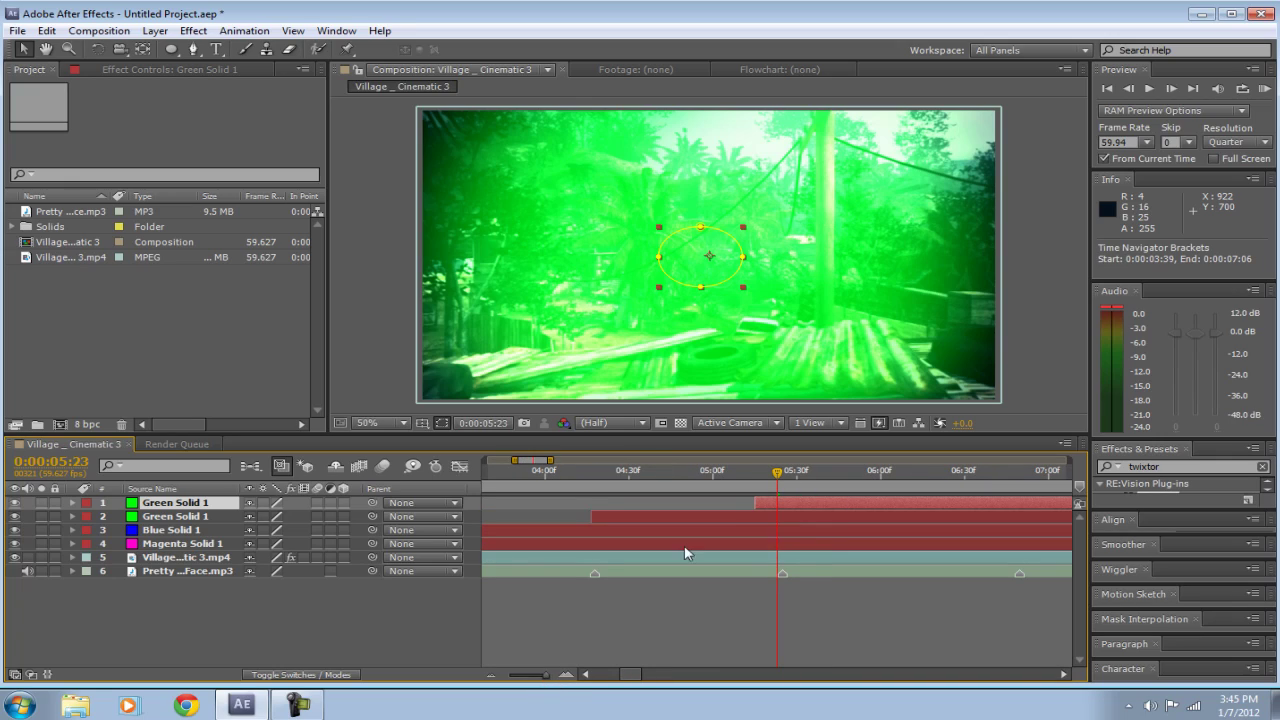
pyautogui.moveTo(766, 502); pyautogui.dragTo(780, 506)
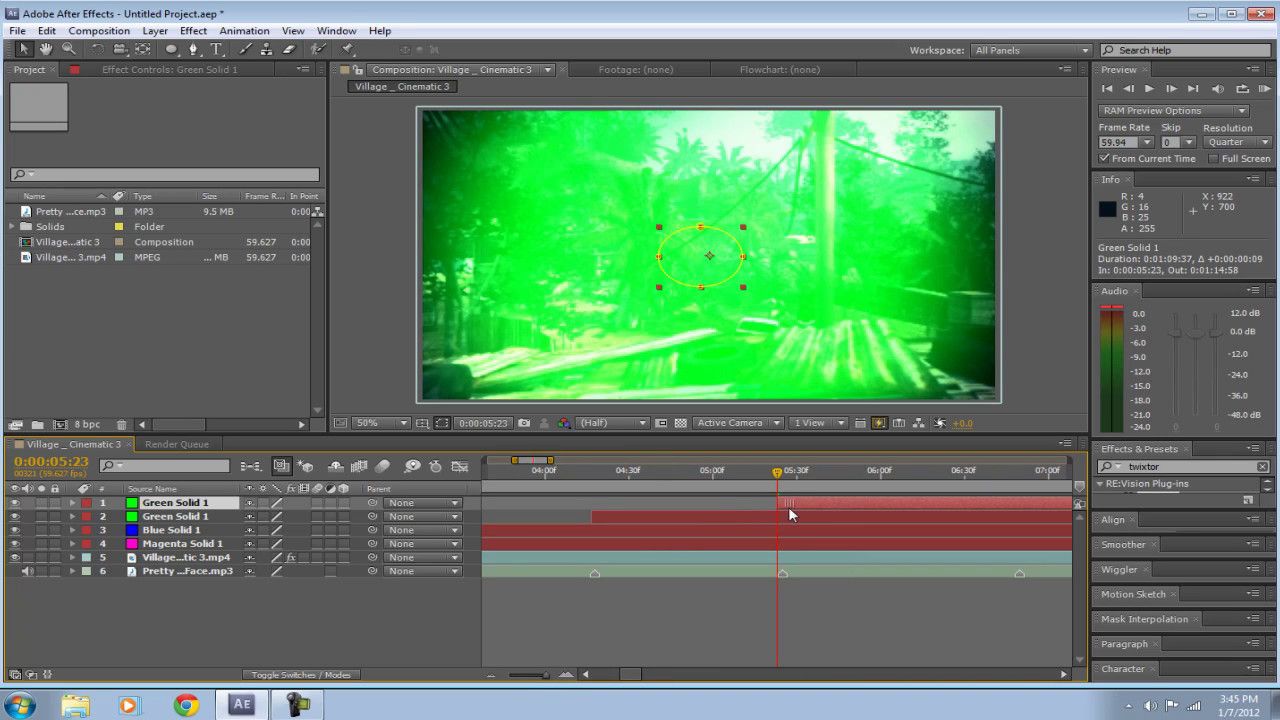
pyautogui.click(564, 676)
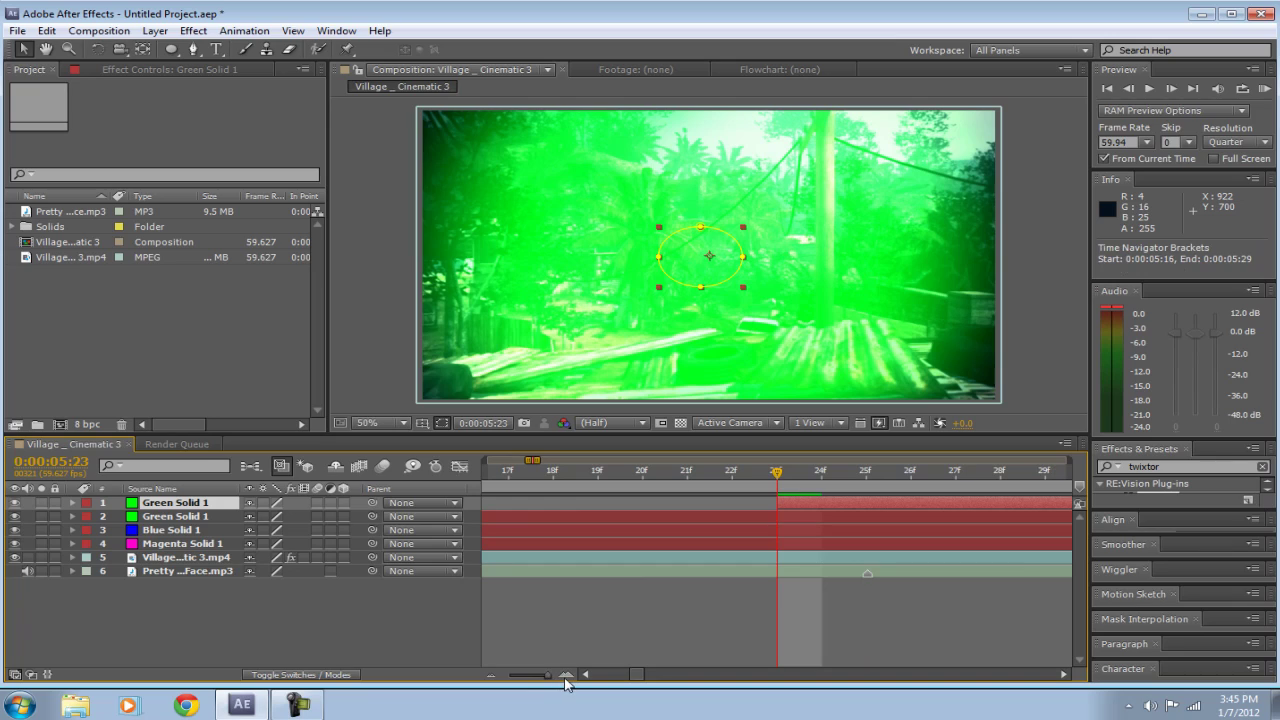
# Recolour the top duplicate yellow (EAFF00) in Solid Settings, making it Yellow Solid 1.
pyautogui.click(155, 31)
pyautogui.click(200, 67)
pyautogui.click(628, 429)
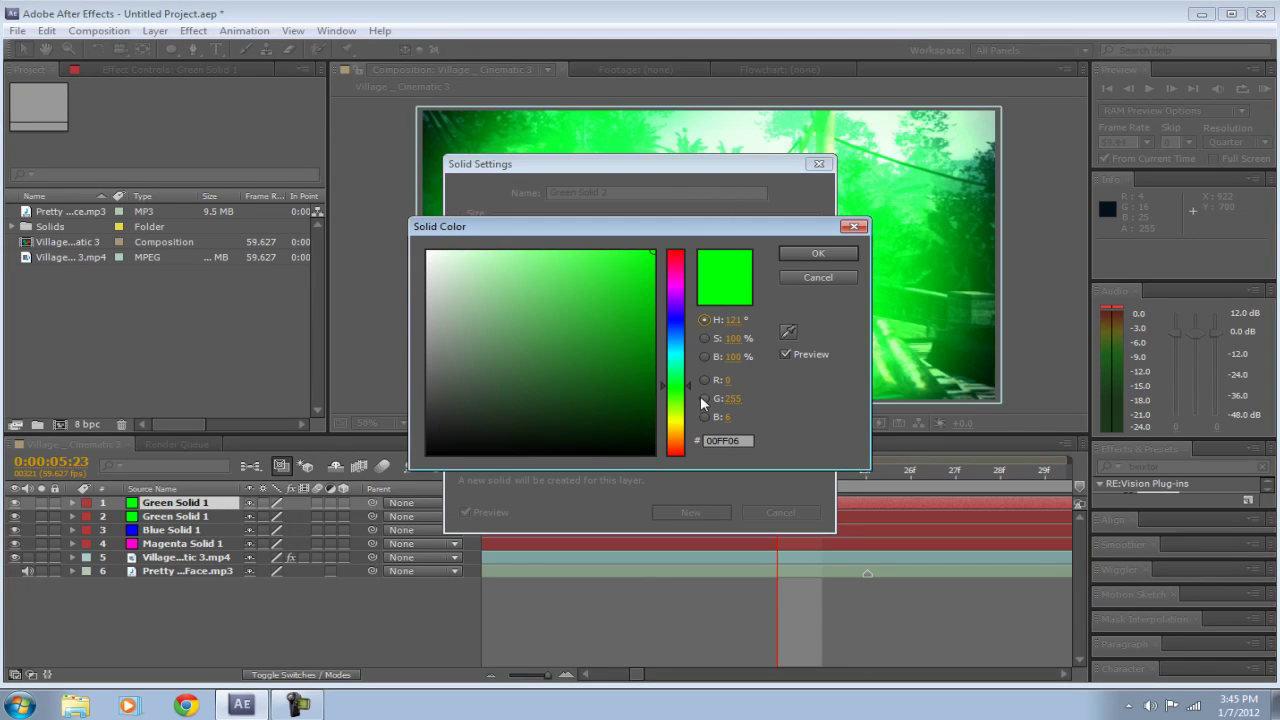
pyautogui.moveTo(673, 416); pyautogui.dragTo(677, 424)
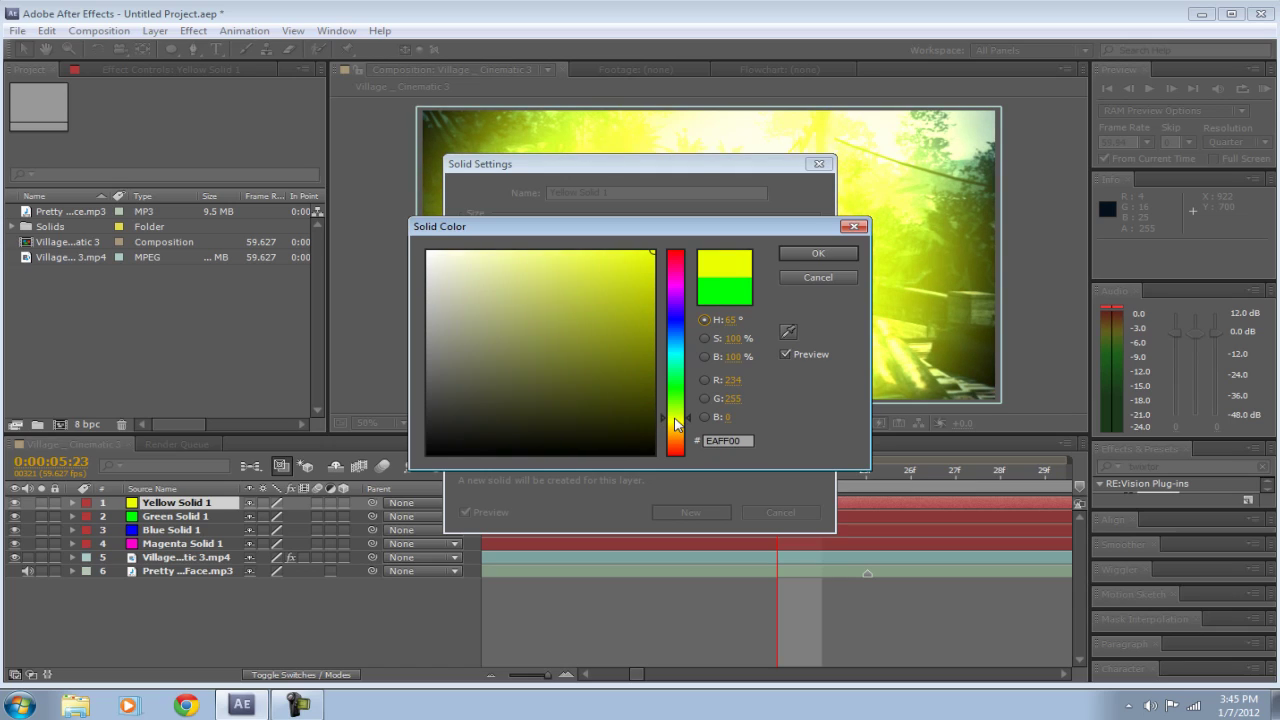
pyautogui.click(818, 254)
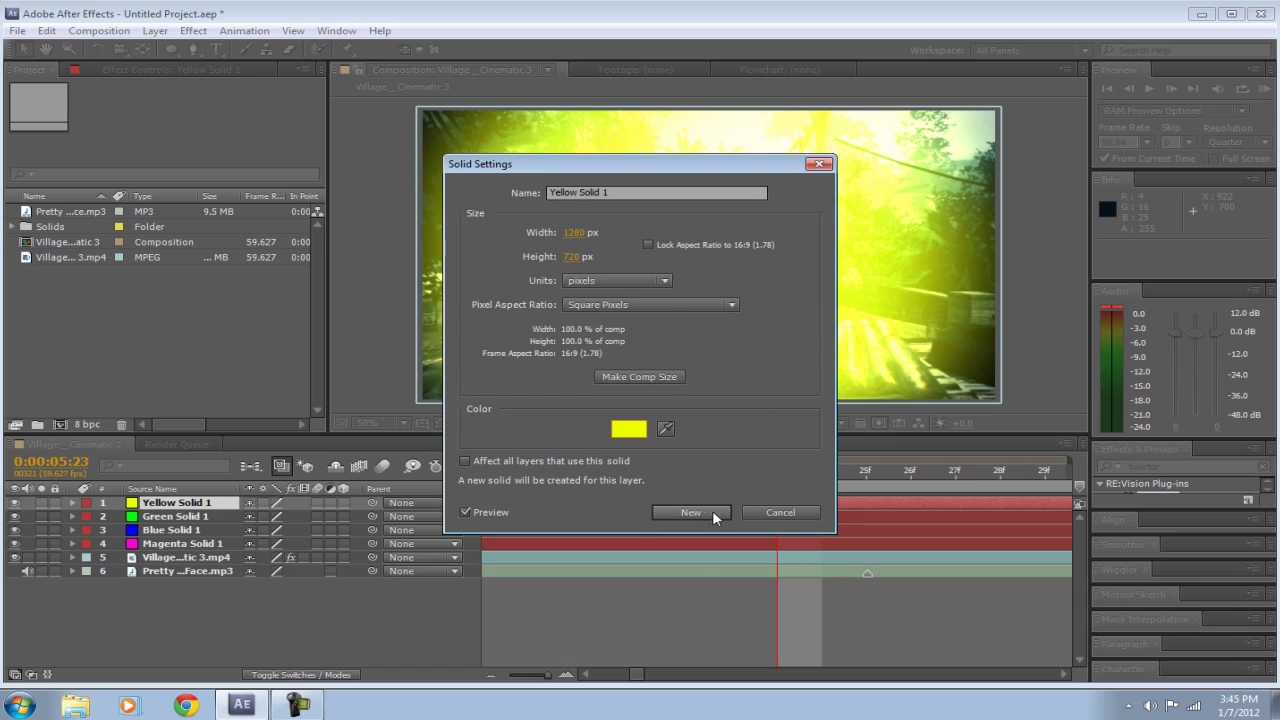
pyautogui.click(713, 513)
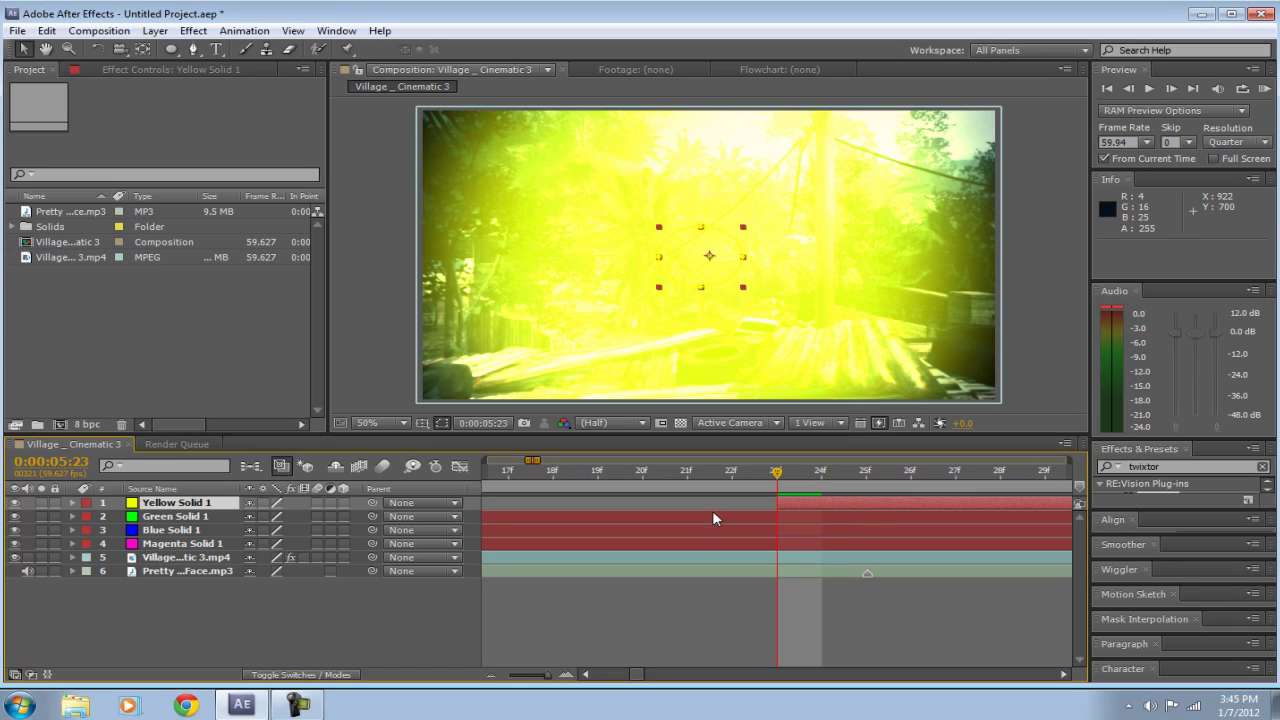
pyautogui.click(525, 677)
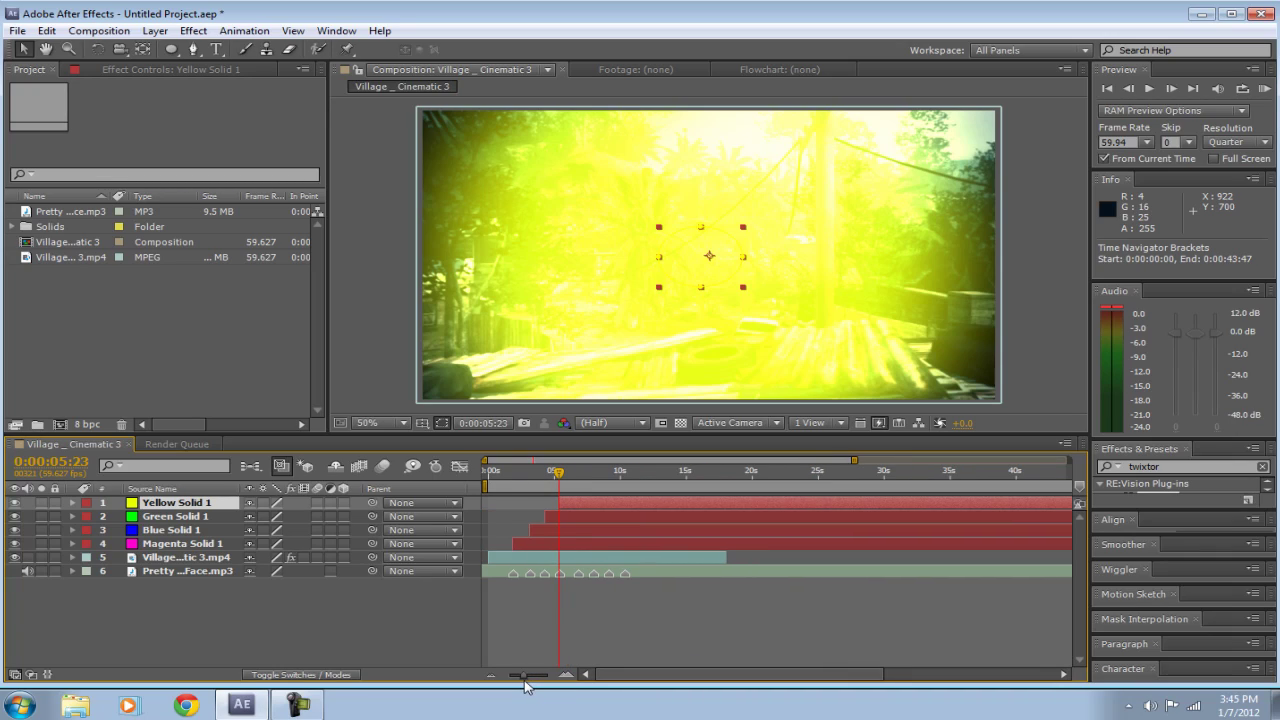
pyautogui.moveTo(524, 679); pyautogui.dragTo(529, 679)
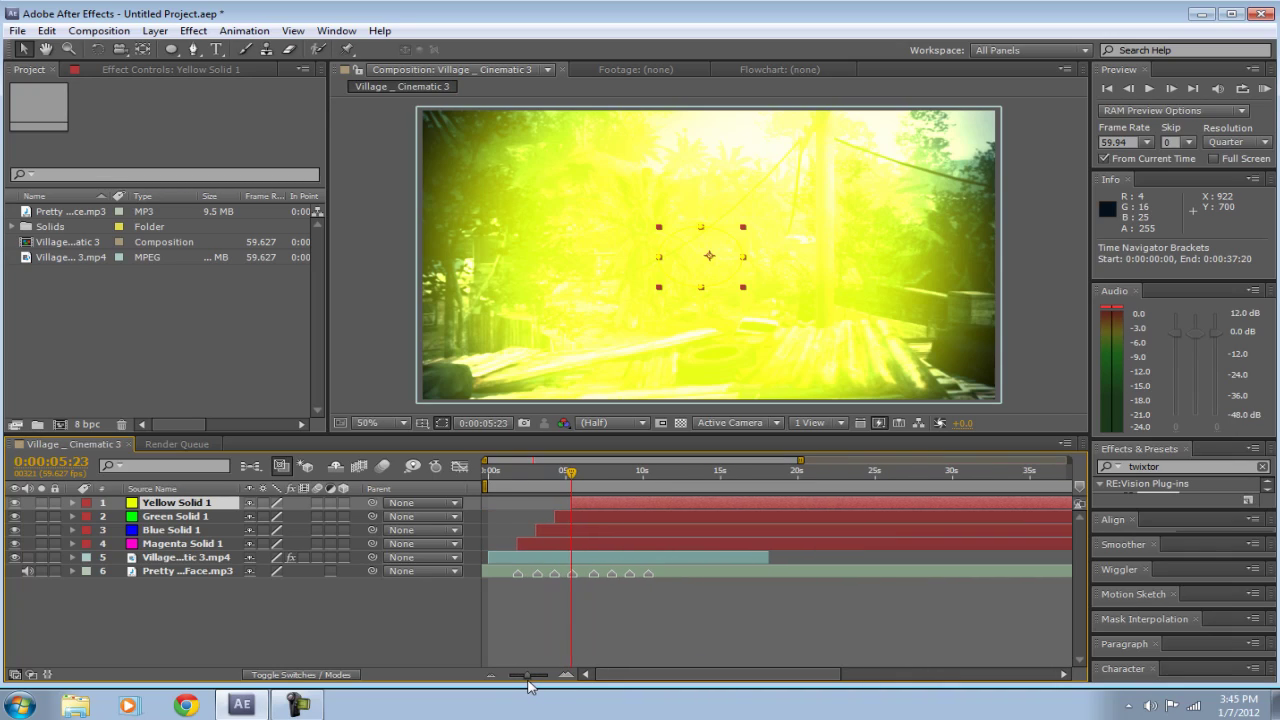
# Select the Yellow, Green, Blue and Magenta solids together.
pyautogui.keyDown('ctrl'); pyautogui.click(208, 514); pyautogui.keyUp('ctrl')
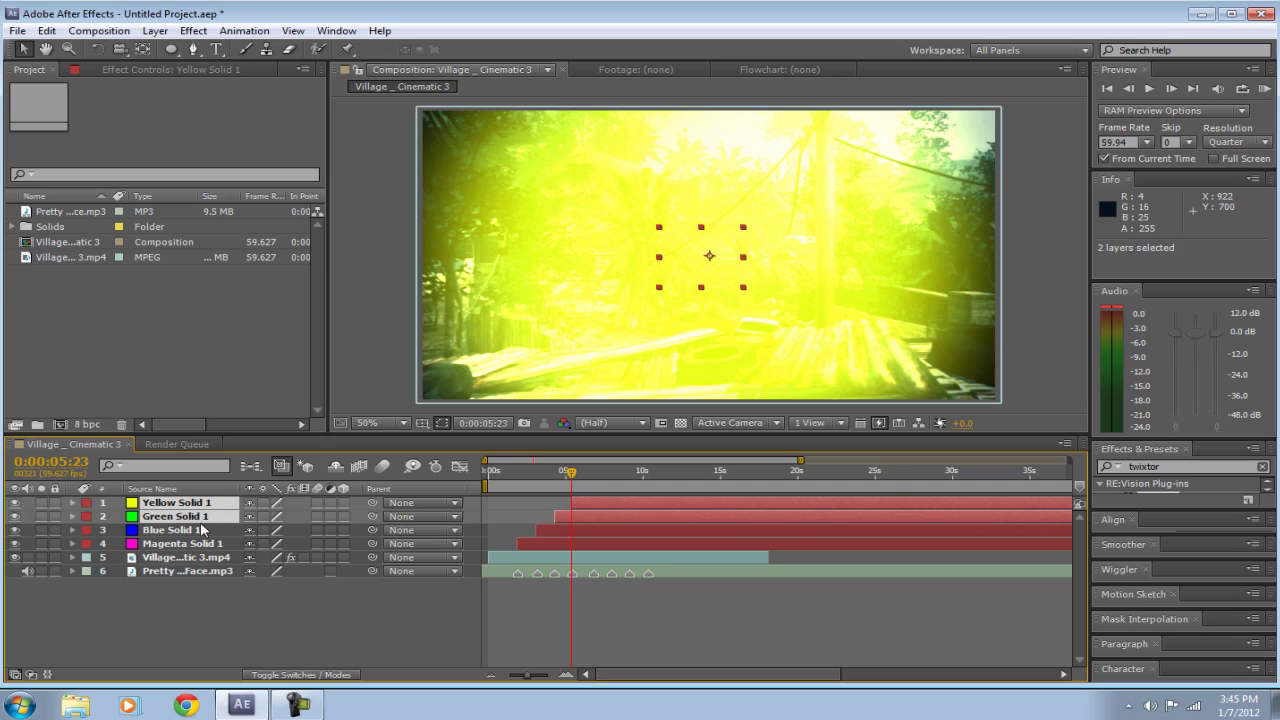
pyautogui.keyDown('ctrl'); pyautogui.click(205, 516); pyautogui.keyUp('ctrl')
pyautogui.keyDown('shift'); pyautogui.click(200, 529); pyautogui.keyUp('shift')
pyautogui.keyDown('shift'); pyautogui.click(198, 544); pyautogui.keyUp('shift')
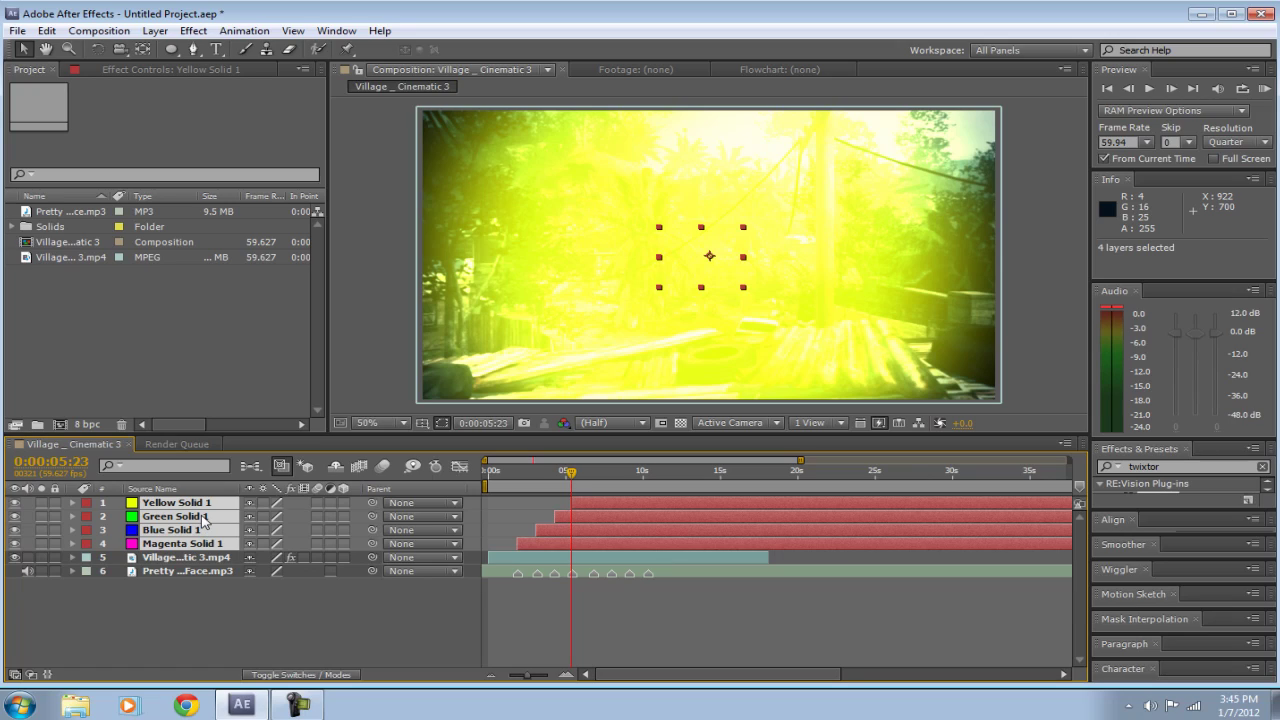
pyautogui.rightClick(203, 521)
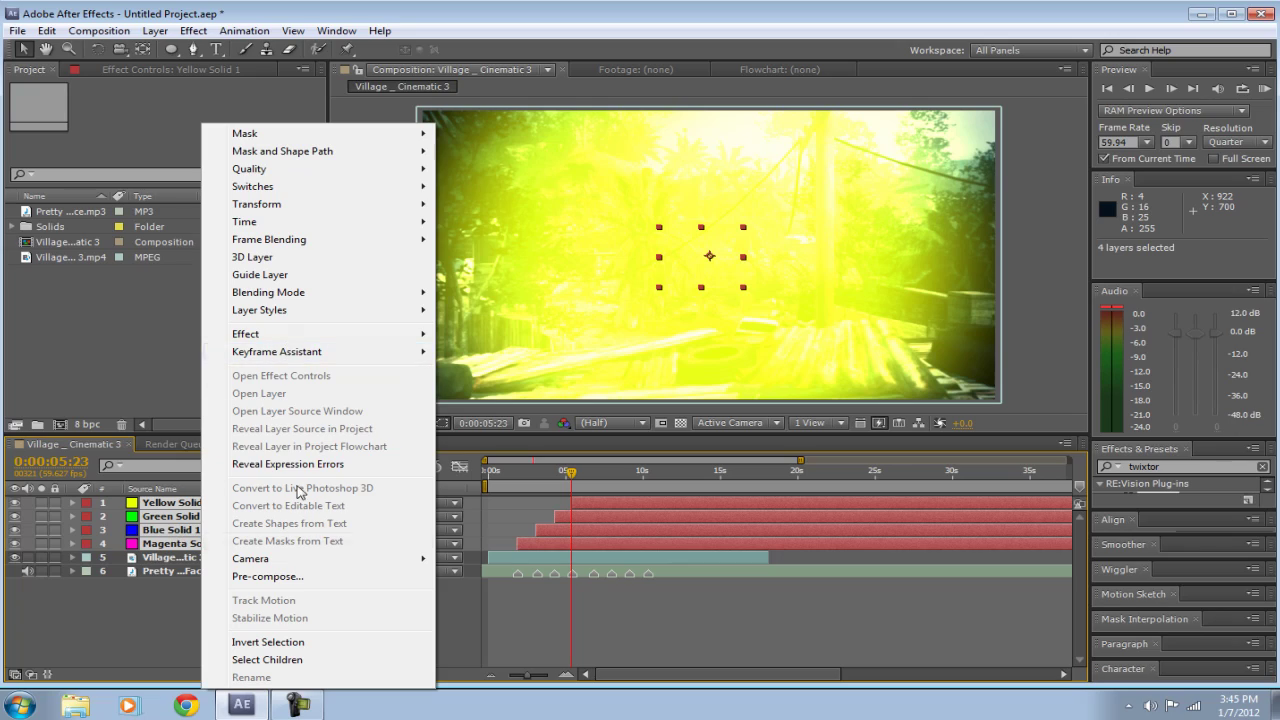
# Pre-compose the four solids into a new composition named 'boner', moving all attributes.
pyautogui.click(249, 578)
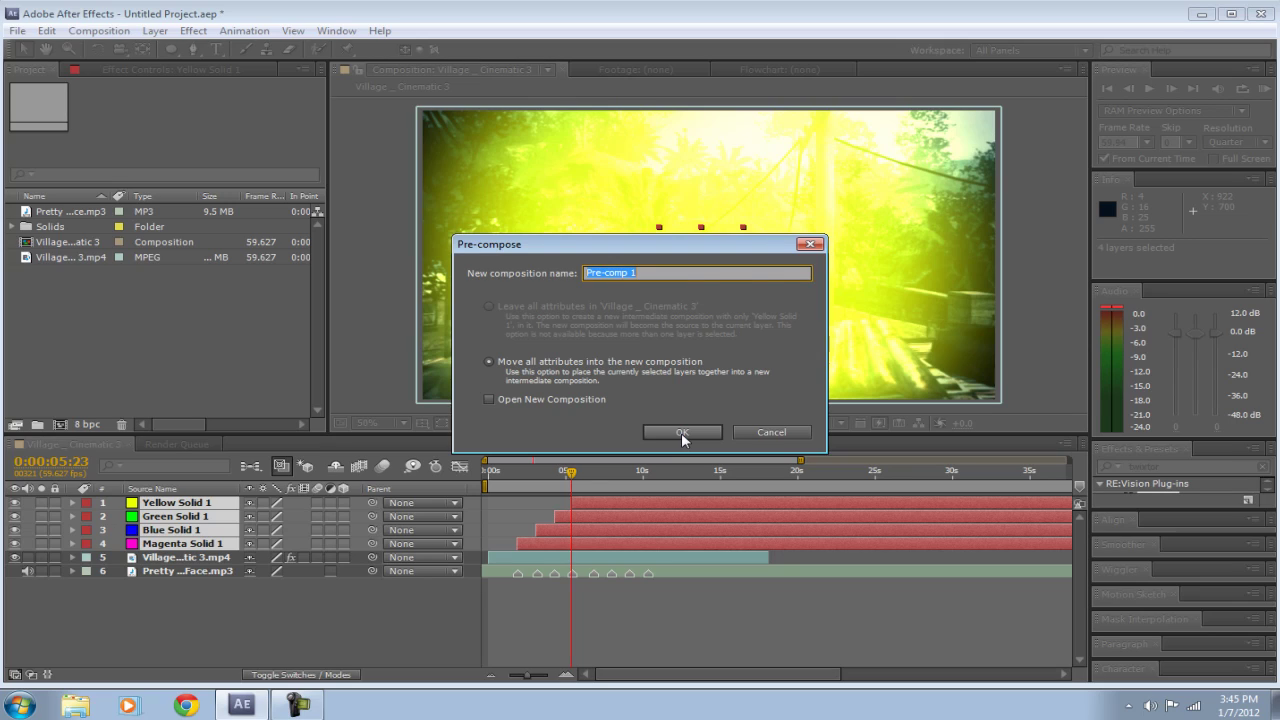
pyautogui.press('BackSpace')
pyautogui.write('boner')
pyautogui.click(682, 434)
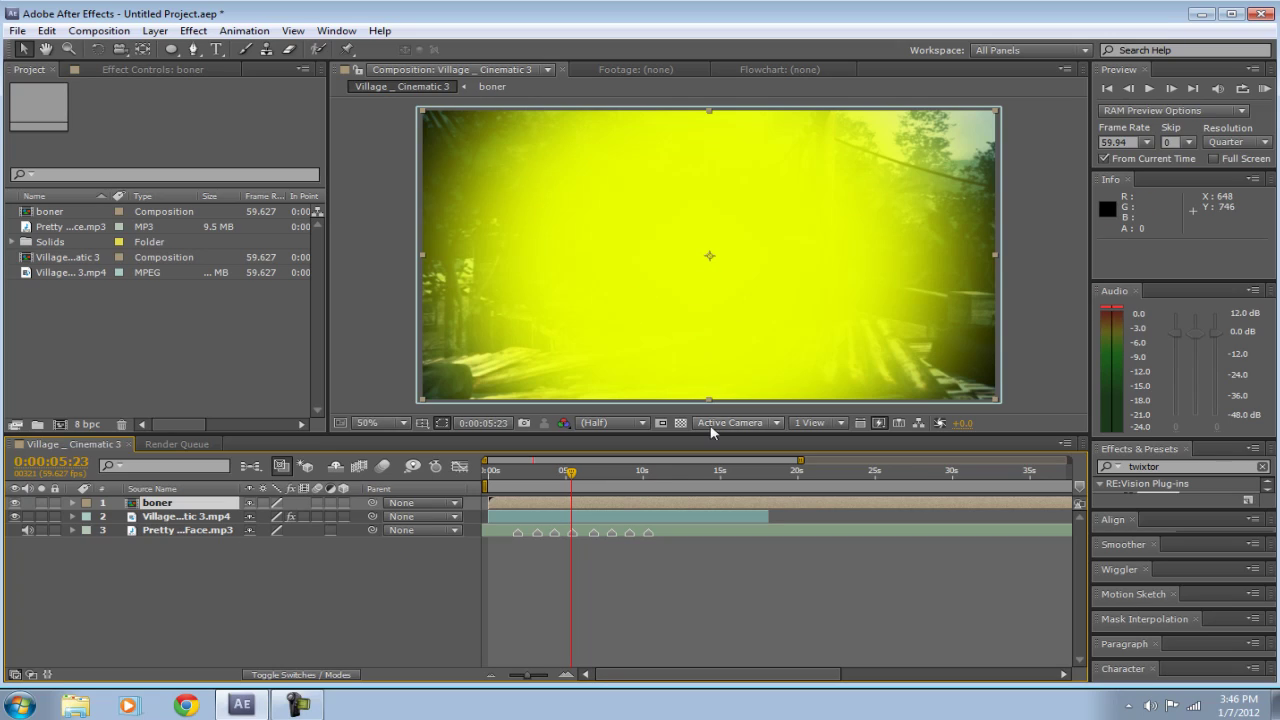
pyautogui.click(155, 508)
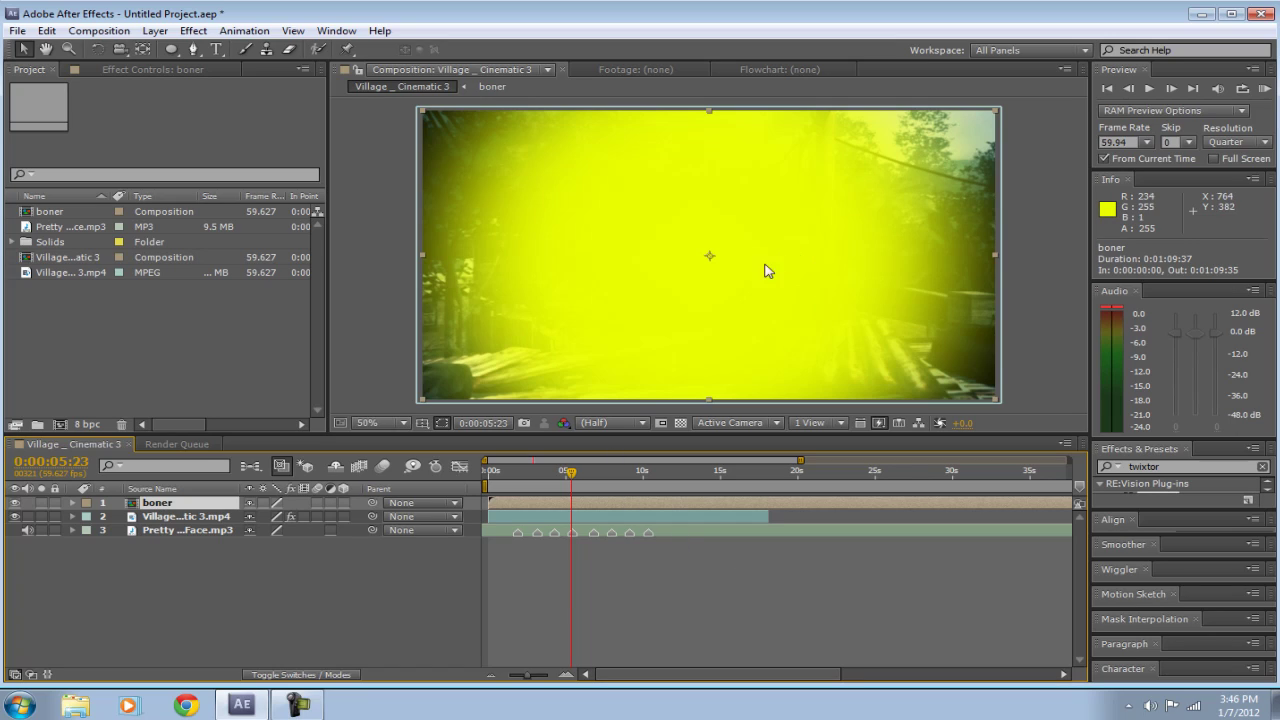
pyautogui.rightClick(204, 506)
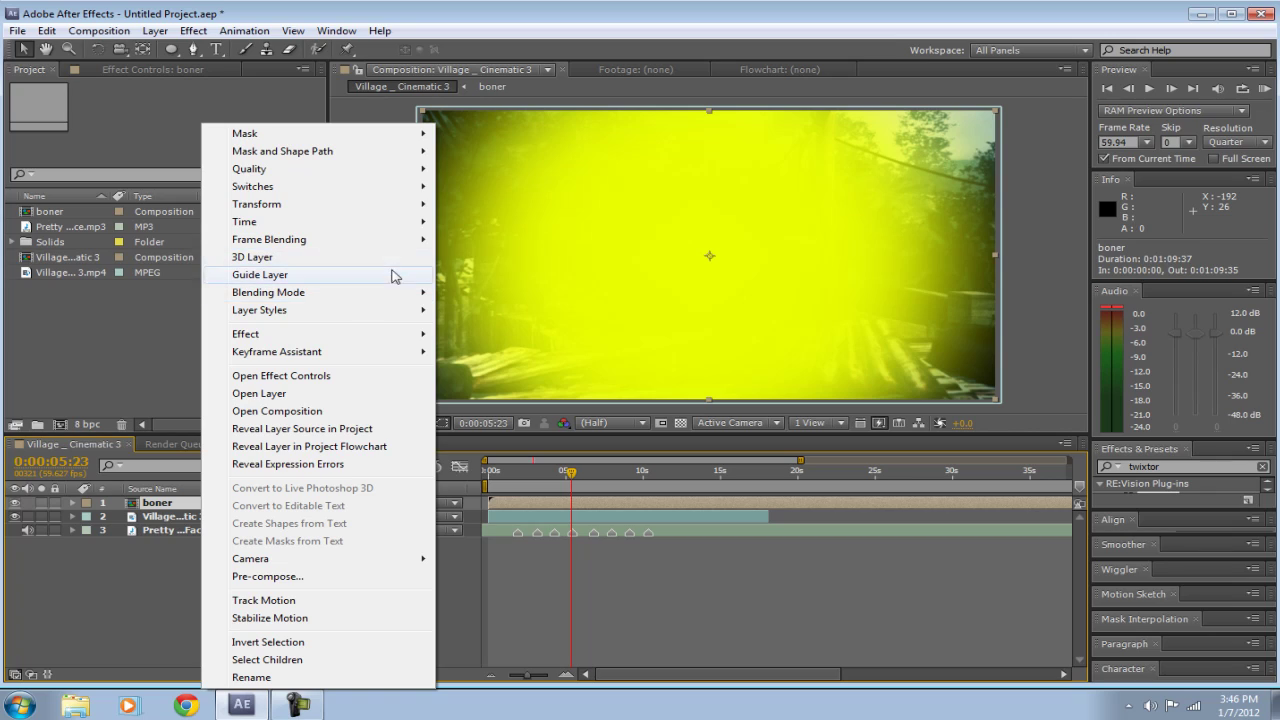
pyautogui.moveTo(408, 294)
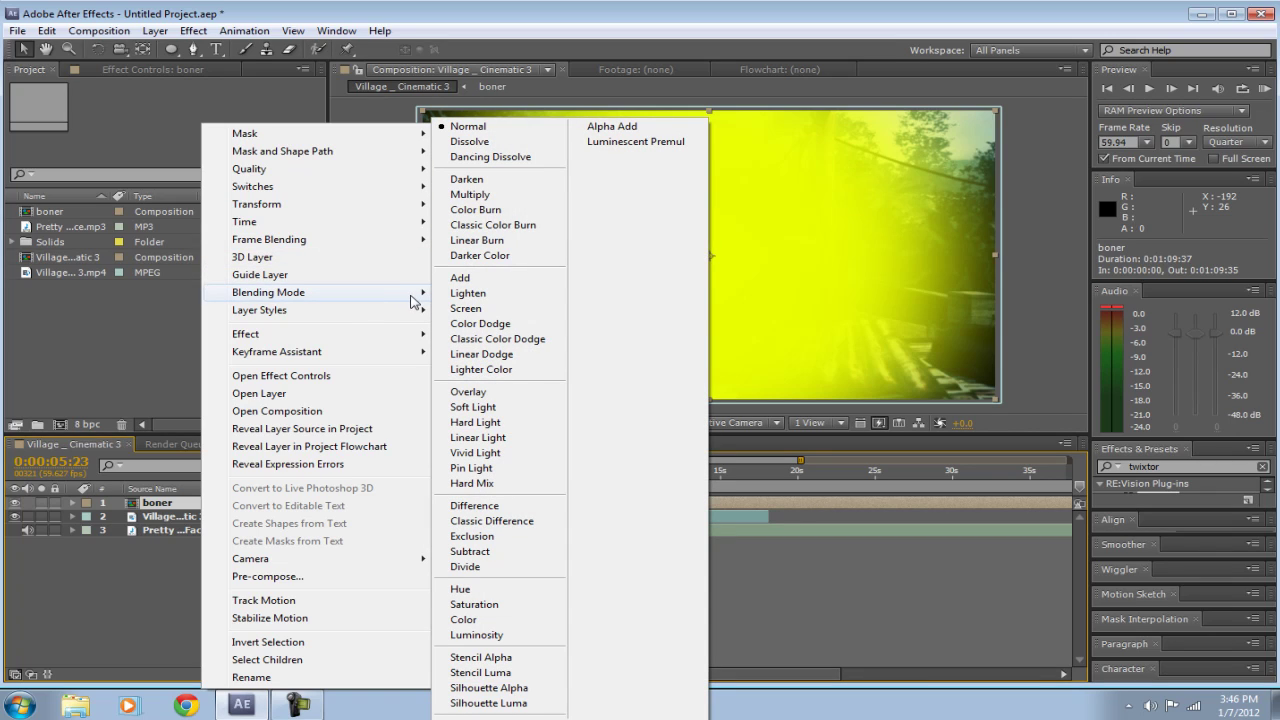
pyautogui.rightClick(180, 503)
pyautogui.moveTo(391, 295)
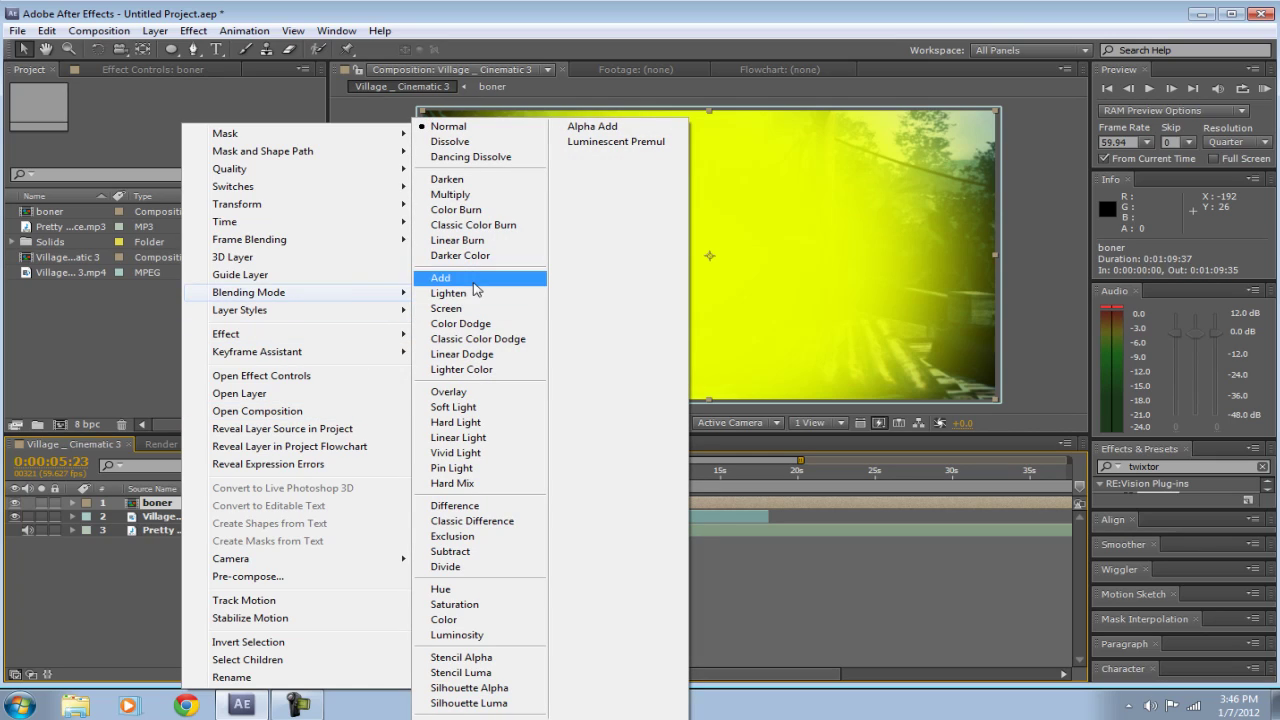
pyautogui.click(475, 291)
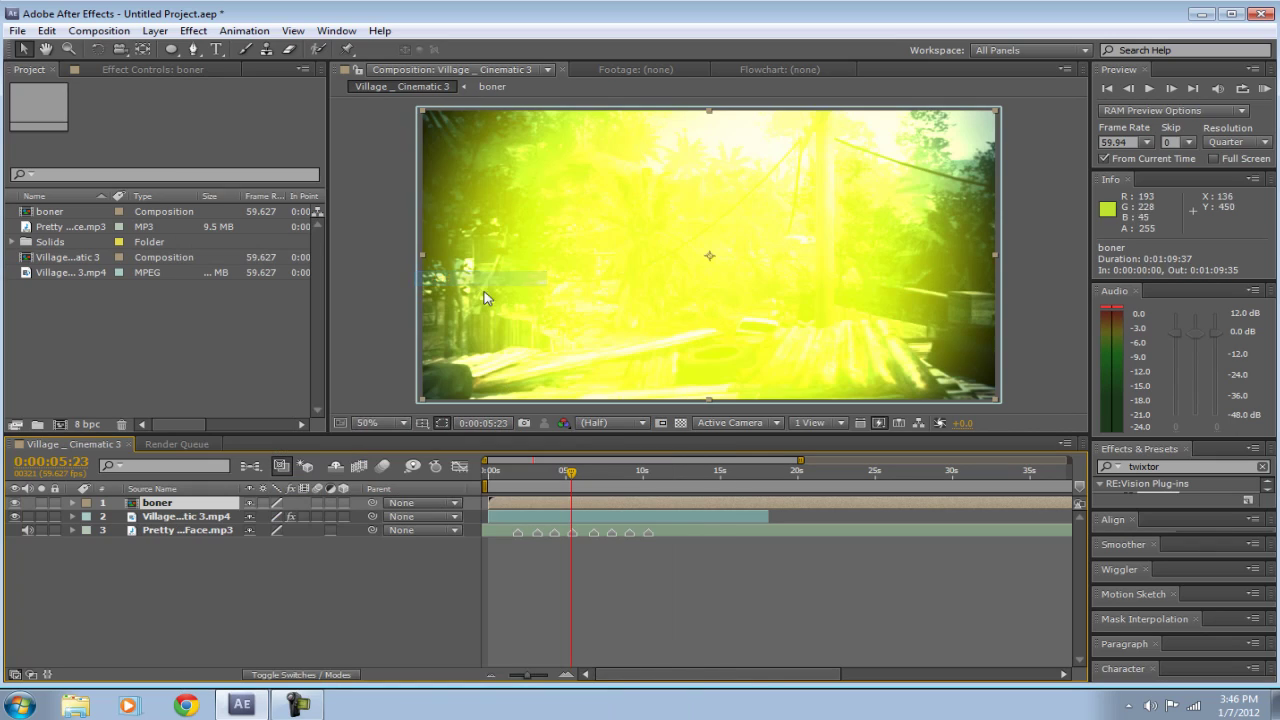
pyautogui.click(486, 472)
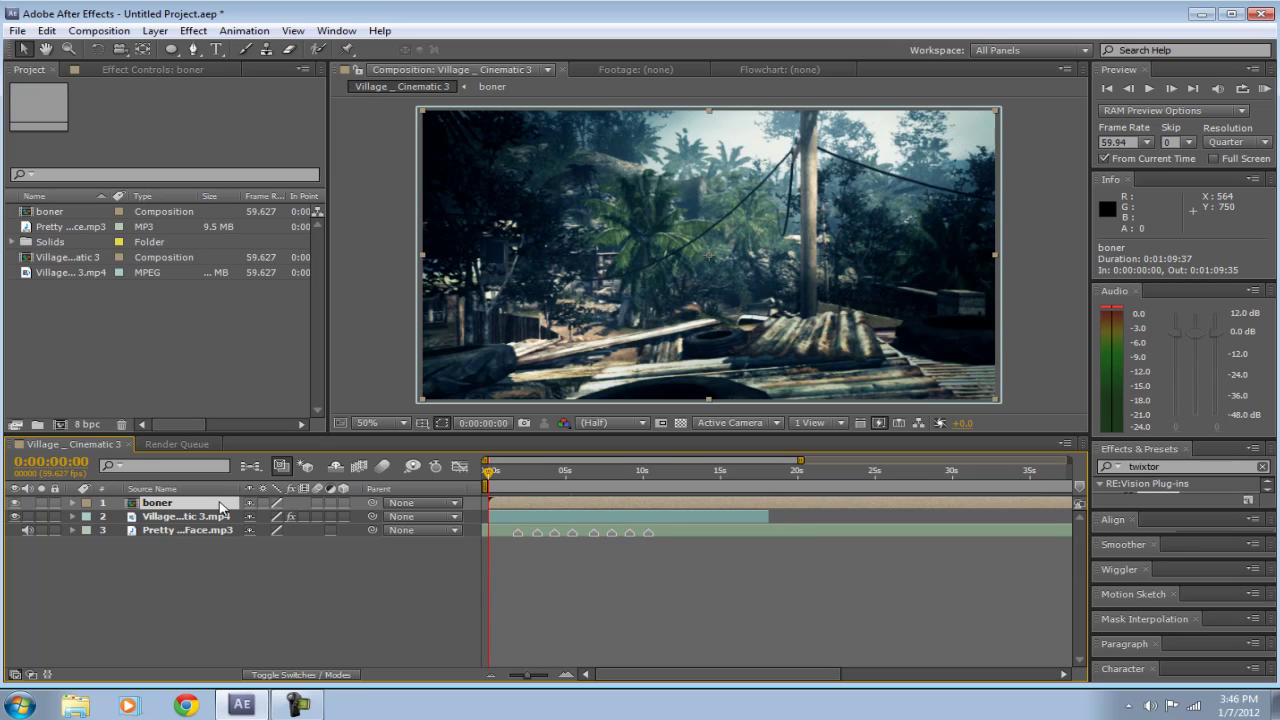
# Undo the blend mode change and the pre-compose to restore the four separate solids.
pyautogui.hotkey('ctrl', 'z')
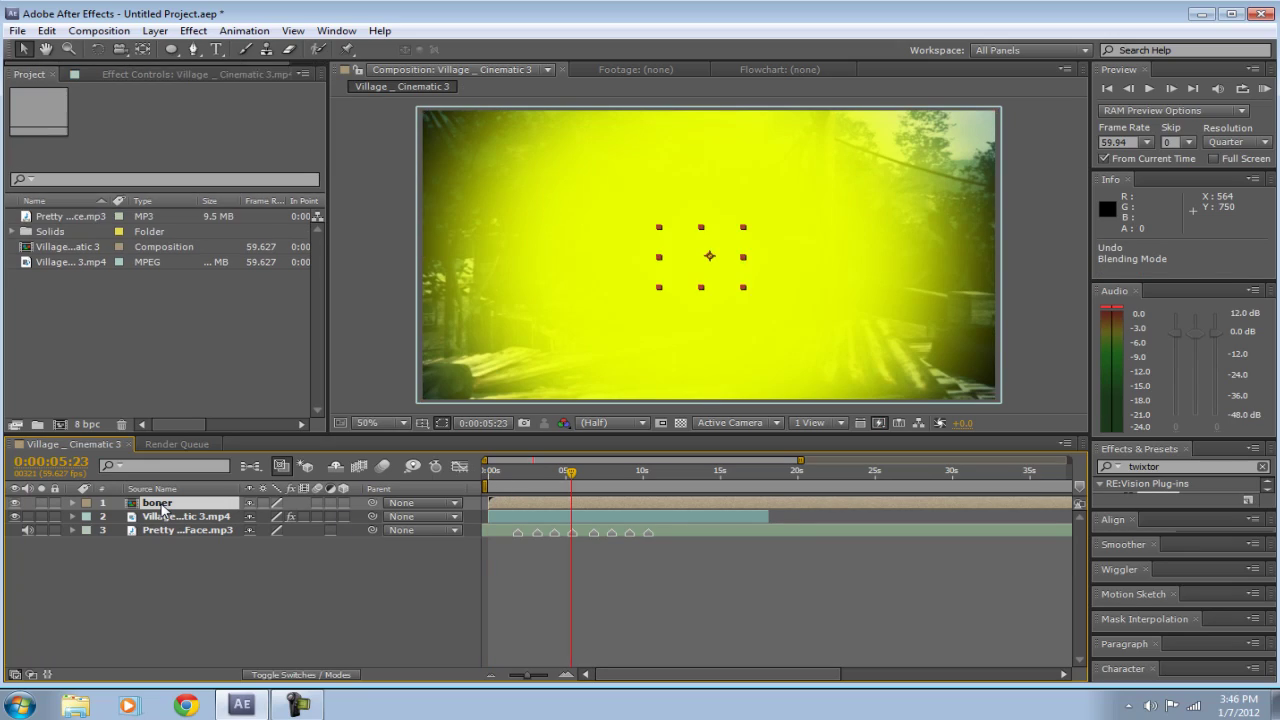
pyautogui.hotkey('ctrl', 'z')
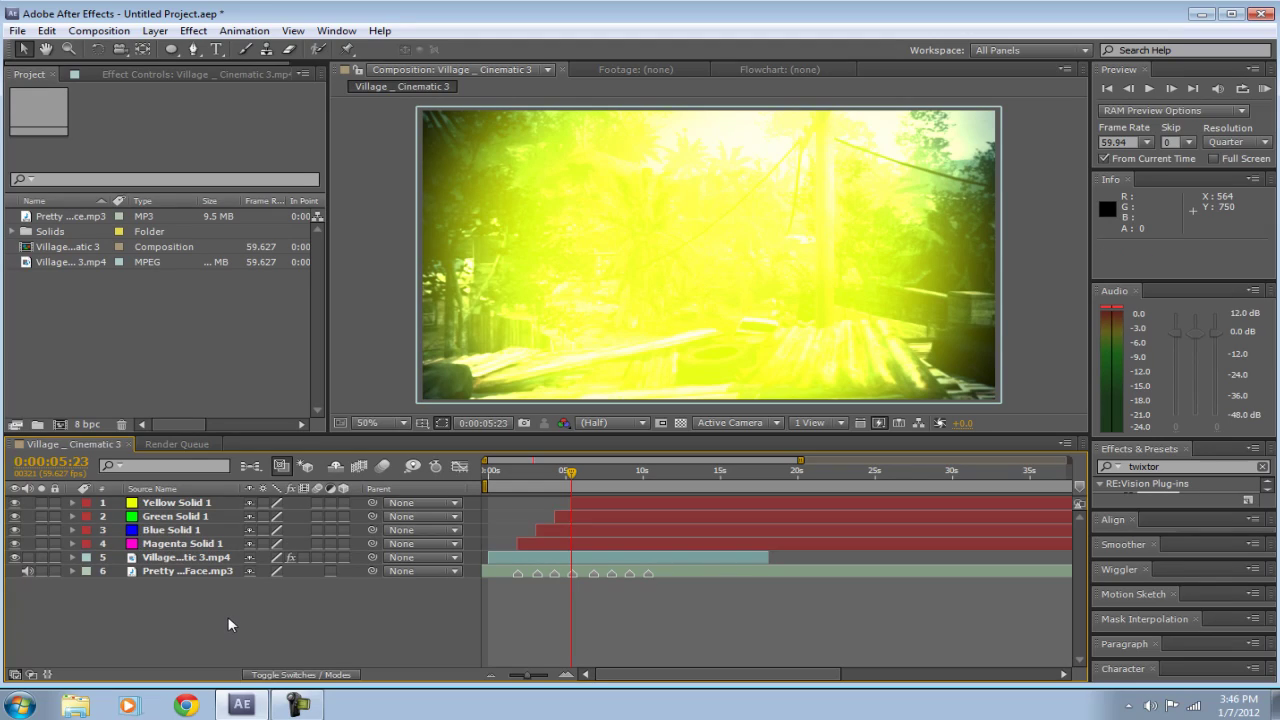